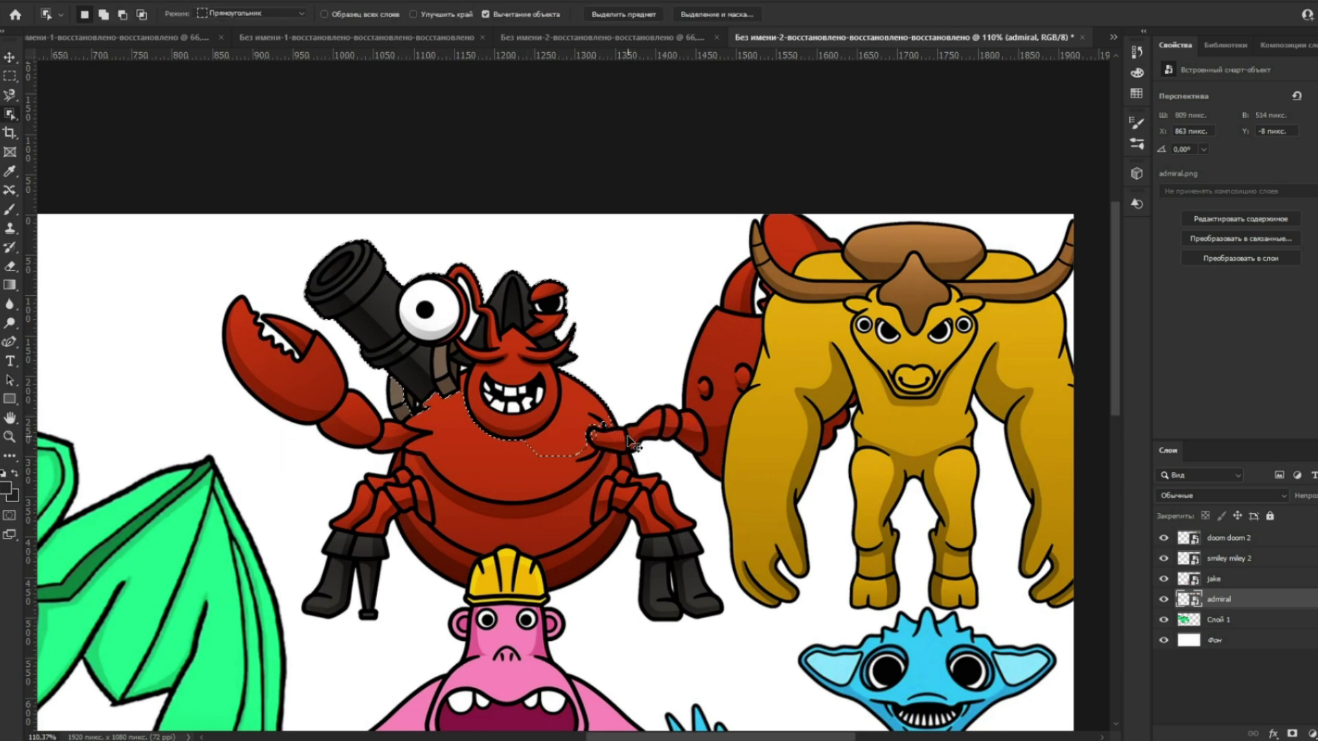
# Step: Copy the selected crab head and cannon to a new layer and move the copy left of the original
pyautogui.hotkey('ctrl', 'j')
pyautogui.press('v')
pyautogui.moveTo(546, 384); pyautogui.dragTo(242, 385)
pyautogui.press('space')
pyautogui.moveTo(392, 420); pyautogui.dragTo(639, 418)
pyautogui.moveTo(506, 380); pyautogui.dragTo(433, 370)
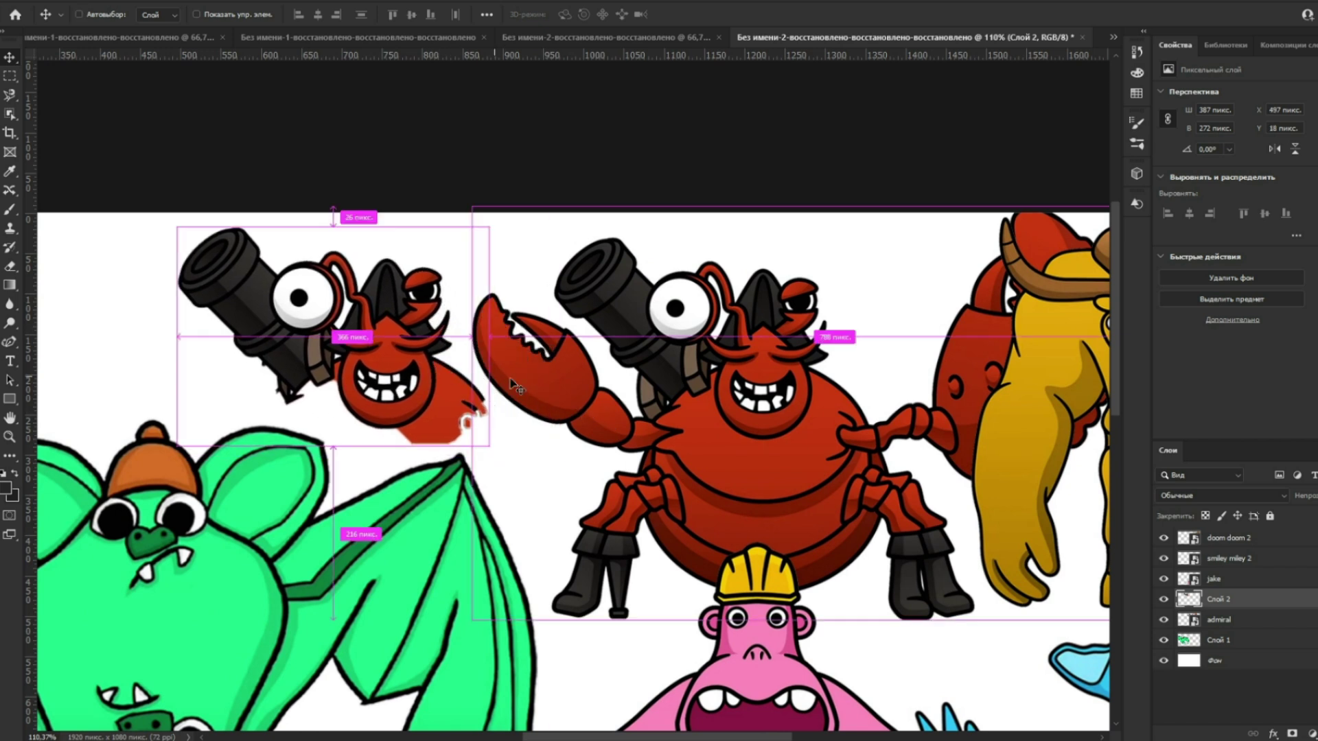
# Step: Undo the copy, reselect the crab's cannon and upper head, copy it to a new layer and shift it left
pyautogui.hotkey('ctrl', 'z')
pyautogui.hotkey('ctrl', 'z')
pyautogui.hotkey('ctrl', 'z')
pyautogui.hotkey('ctrl', 'd')
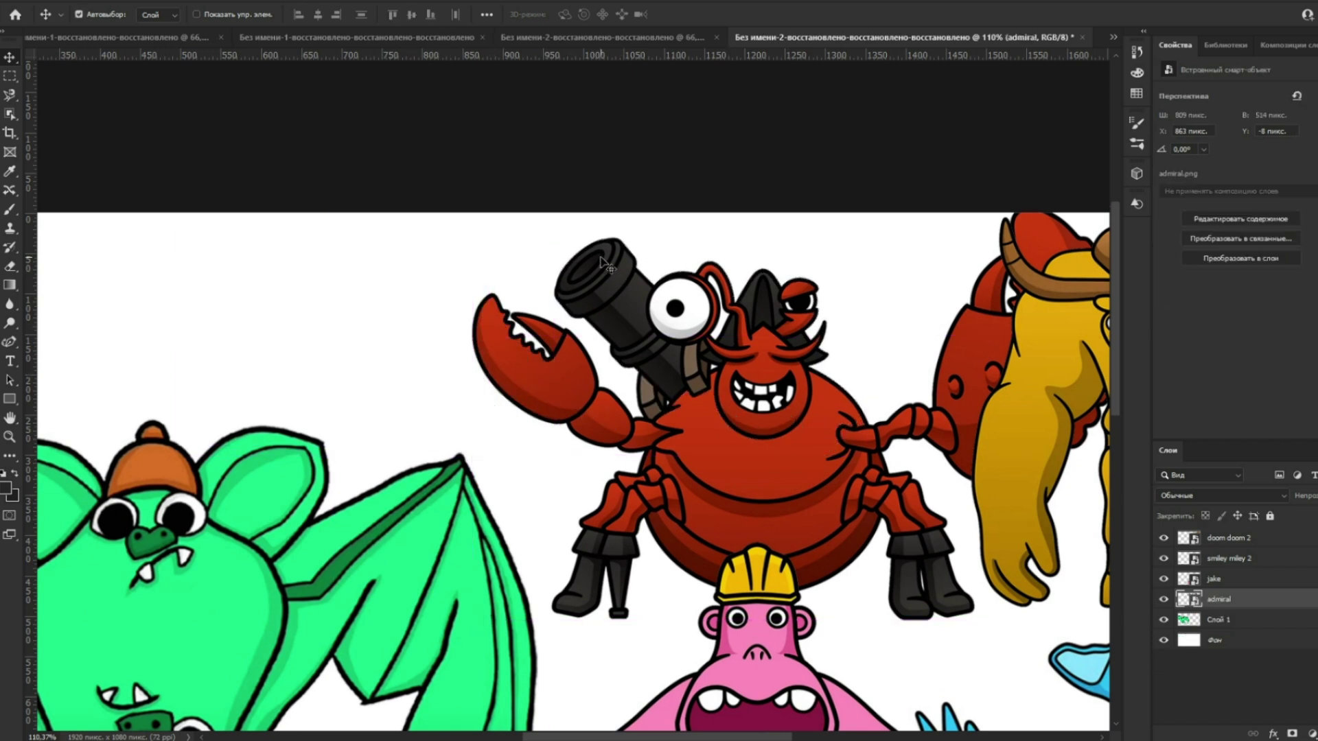
pyautogui.press('w')
pyautogui.moveTo(514, 206); pyautogui.dragTo(853, 462)
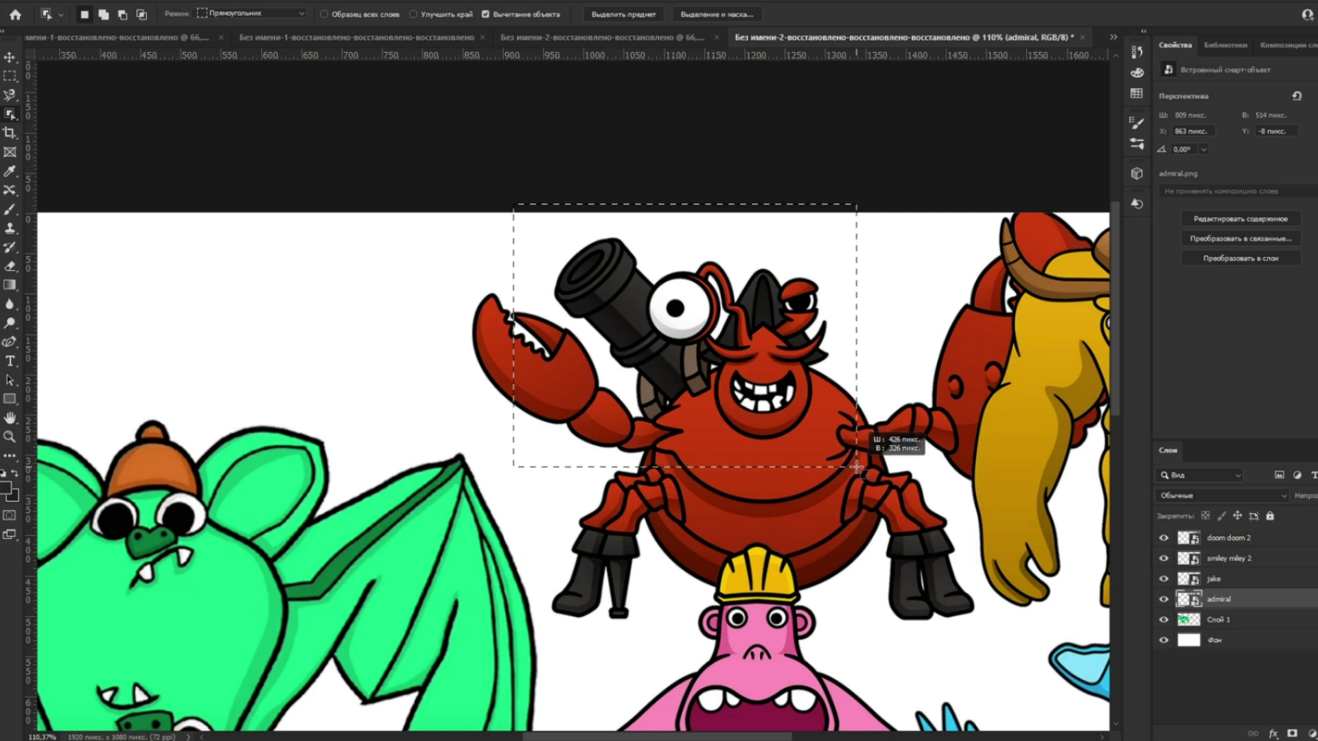
pyautogui.moveTo(530, 221); pyautogui.dragTo(862, 509)
pyautogui.hotkey('ctrl', 'j')
pyautogui.press('v')
pyautogui.moveTo(672, 431)
pyautogui.mouseDown()
pyautogui.moveTo(279, 386)
pyautogui.moveTo(535, 469)
pyautogui.moveTo(548, 492)
pyautogui.mouseUp()
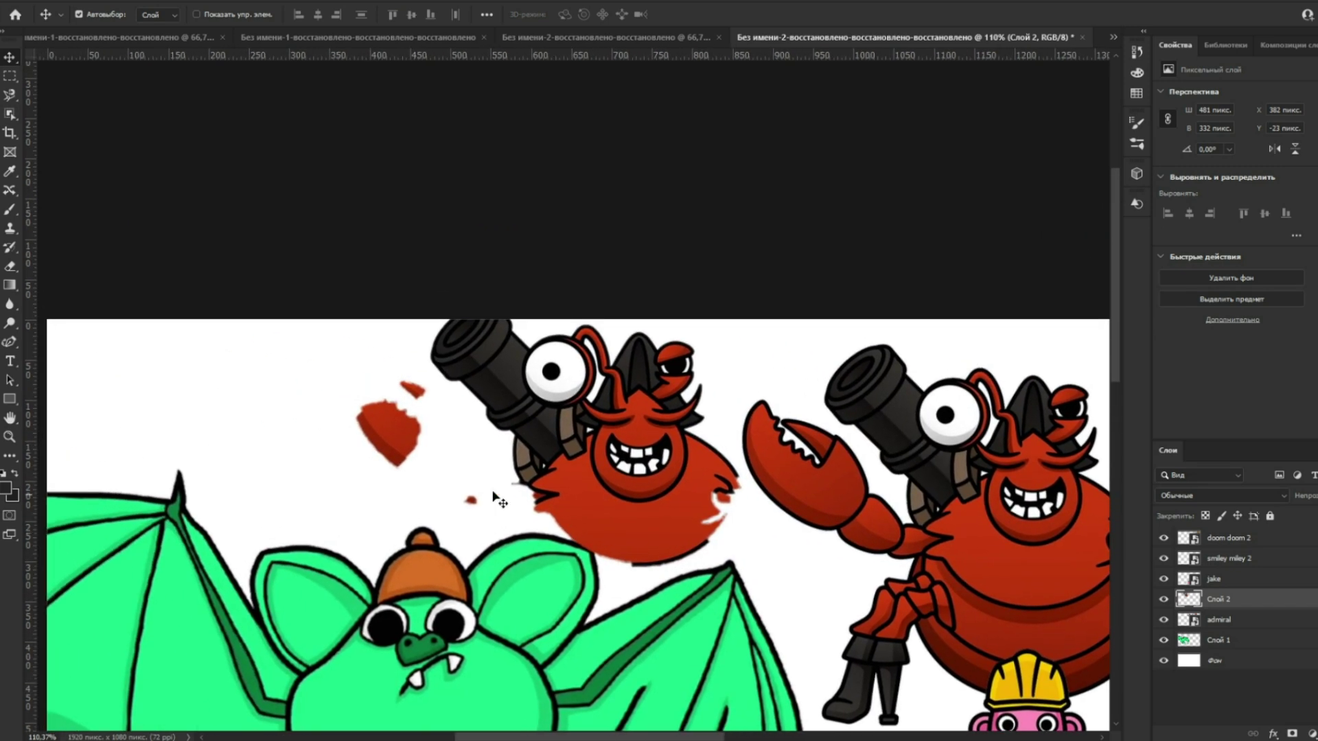
# Step: Erase the stray red fragments and use the Magic Eraser to remove the copy's lower red body
pyautogui.press('e')
pyautogui.moveTo(411, 449)
pyautogui.mouseDown()
pyautogui.moveTo(293, 469)
pyautogui.moveTo(378, 590)
pyautogui.moveTo(581, 667)
pyautogui.moveTo(631, 655)
pyautogui.moveTo(669, 668)
pyautogui.moveTo(504, 660)
pyautogui.mouseUp()
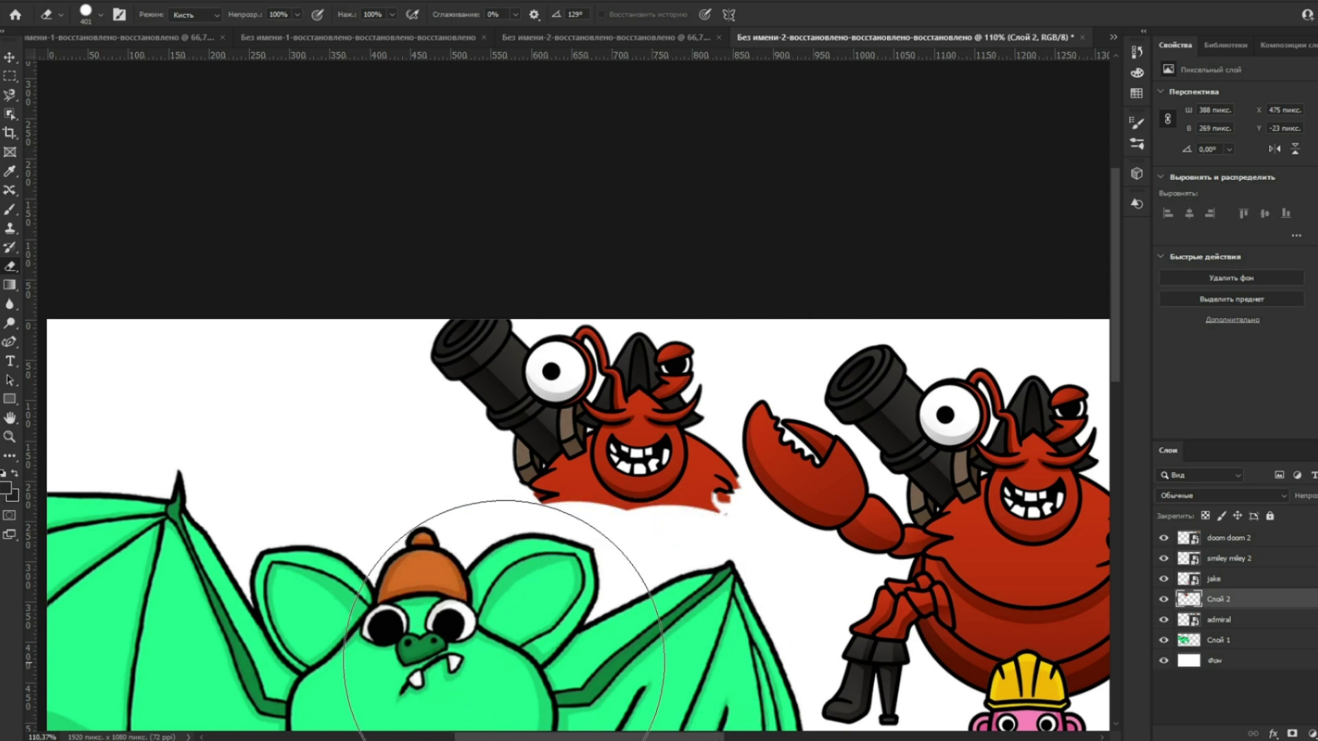
pyautogui.rightClick(7, 268)
pyautogui.click(103, 300)
pyautogui.click(652, 484)
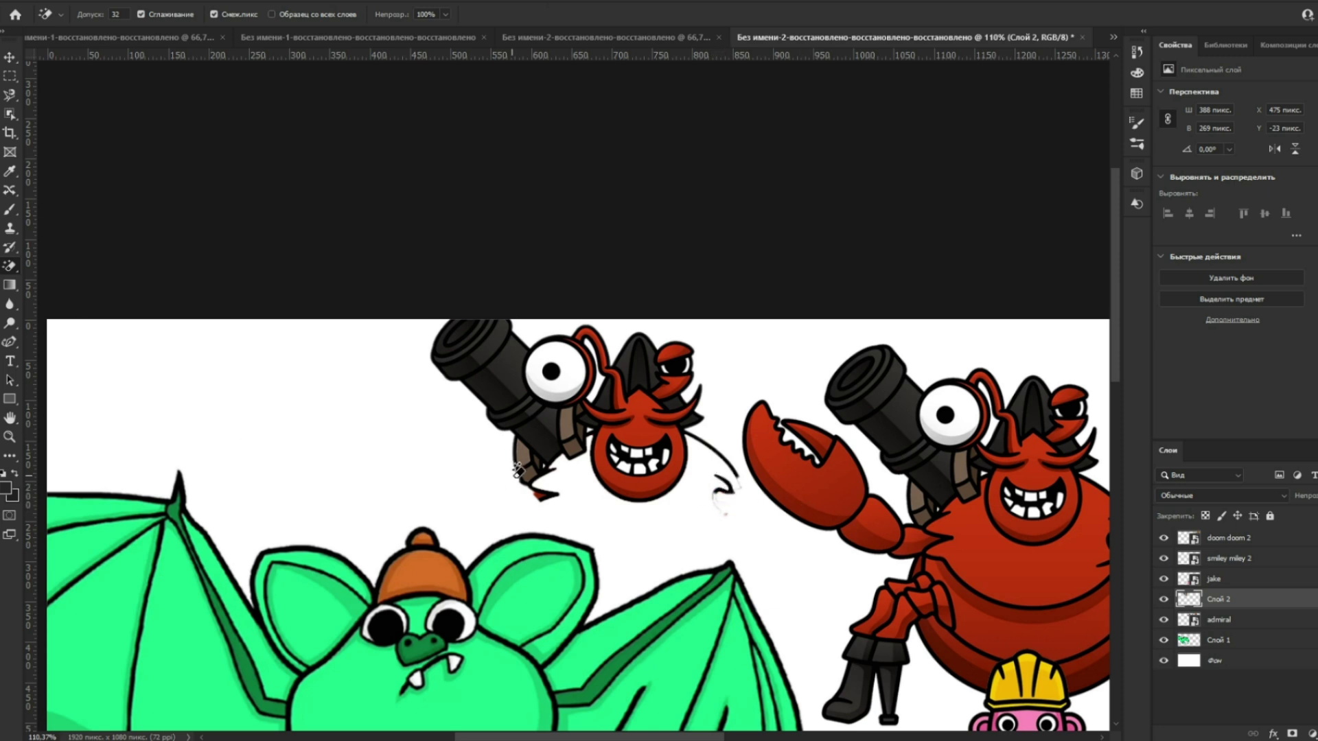
pyautogui.rightClick(9, 266)
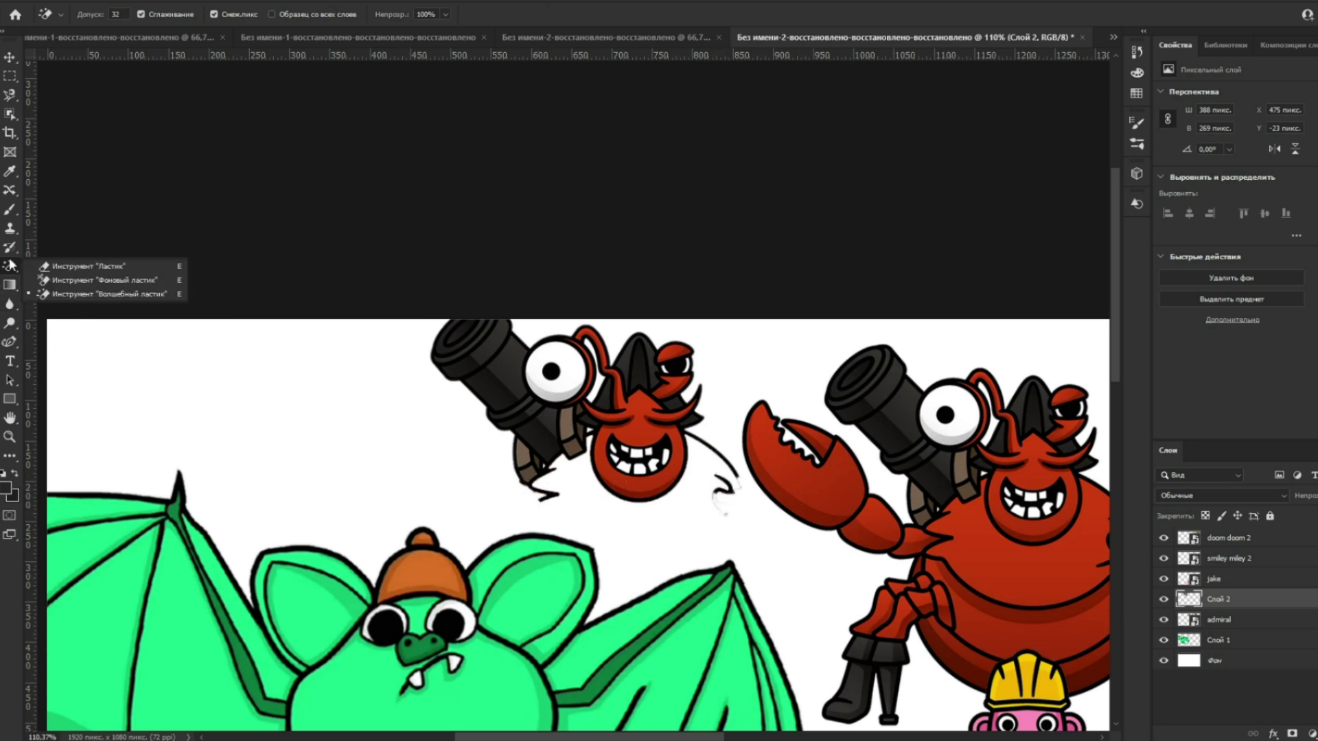
pyautogui.click(69, 264)
pyautogui.rightClick(474, 568)
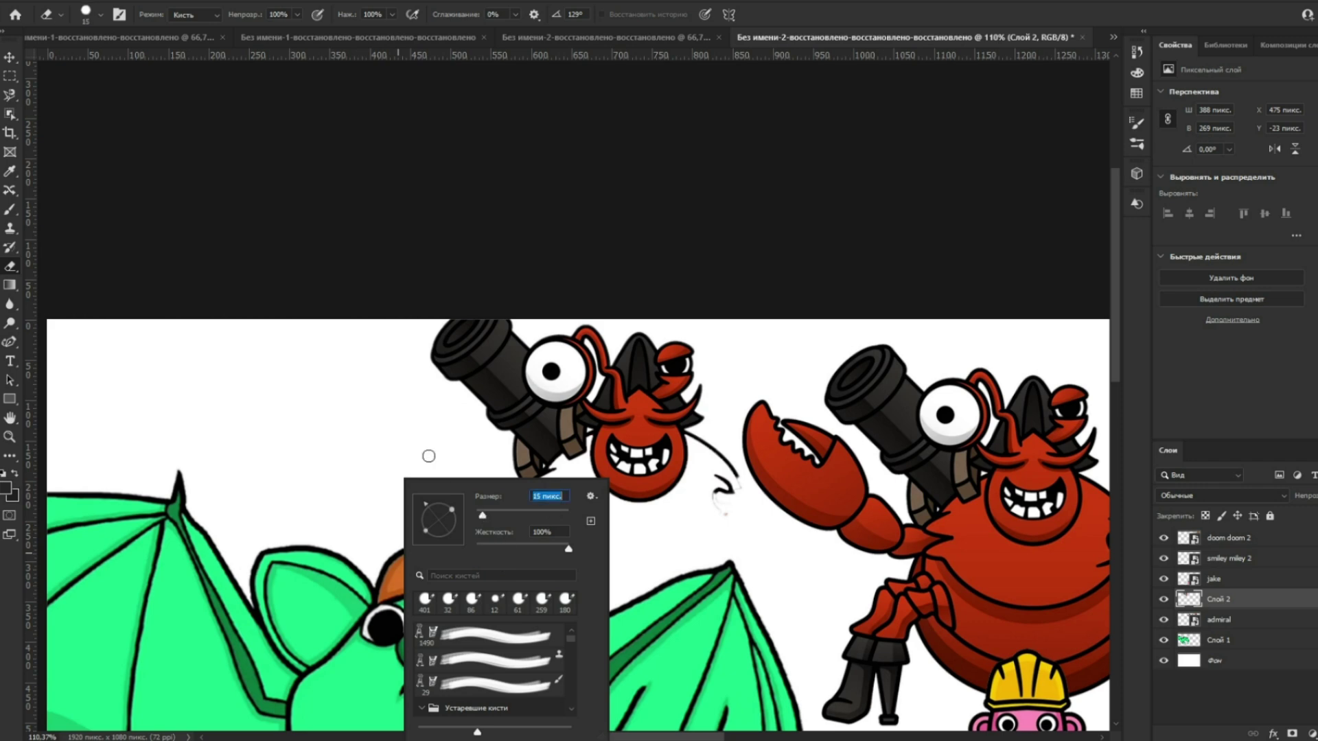
# Step: Erase the leftover outline scraps and black squiggles around the copied head with a 9 px eraser
pyautogui.click(428, 456)
pyautogui.scroll(10, 604, 537)
pyautogui.moveTo(376, 448)
pyautogui.mouseDown()
pyautogui.moveTo(450, 446)
pyautogui.moveTo(433, 440)
pyautogui.moveTo(482, 427)
pyautogui.moveTo(420, 429)
pyautogui.moveTo(497, 375)
pyautogui.moveTo(492, 365)
pyautogui.moveTo(435, 410)
pyautogui.mouseUp()
pyautogui.moveTo(863, 488)
pyautogui.mouseDown()
pyautogui.moveTo(917, 484)
pyautogui.moveTo(892, 425)
pyautogui.moveTo(954, 431)
pyautogui.moveTo(894, 390)
pyautogui.moveTo(920, 398)
pyautogui.moveTo(835, 480)
pyautogui.moveTo(671, 509)
pyautogui.moveTo(662, 458)
pyautogui.moveTo(567, 386)
pyautogui.mouseUp()
pyautogui.scroll(5, 567, 385)
pyautogui.rightClick(763, 387)
pyautogui.moveTo(811, 416); pyautogui.dragTo(809, 416)
pyautogui.moveTo(663, 353); pyautogui.dragTo(652, 361)
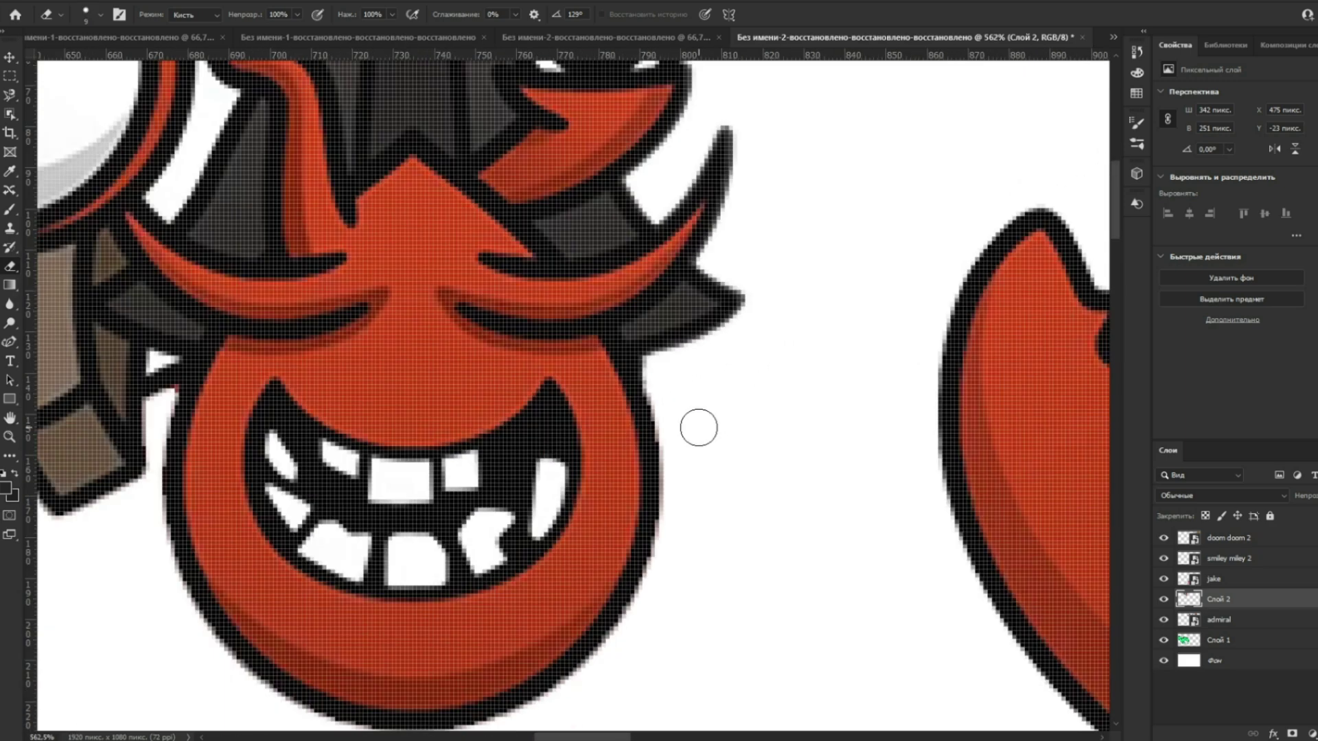
pyautogui.scroll(-5, 648, 355)
pyautogui.scroll(-3, 663, 434)
# Step: Move the crab head onto the green bat, shifting the bat right and down beneath it
pyautogui.press('v')
pyautogui.moveTo(625, 426); pyautogui.dragTo(400, 595)
pyautogui.scroll(-3, 400, 594)
pyautogui.moveTo(402, 408); pyautogui.dragTo(422, 428)
pyautogui.moveTo(355, 301); pyautogui.dragTo(369, 355)
pyautogui.hotkey('ctrl', 't')
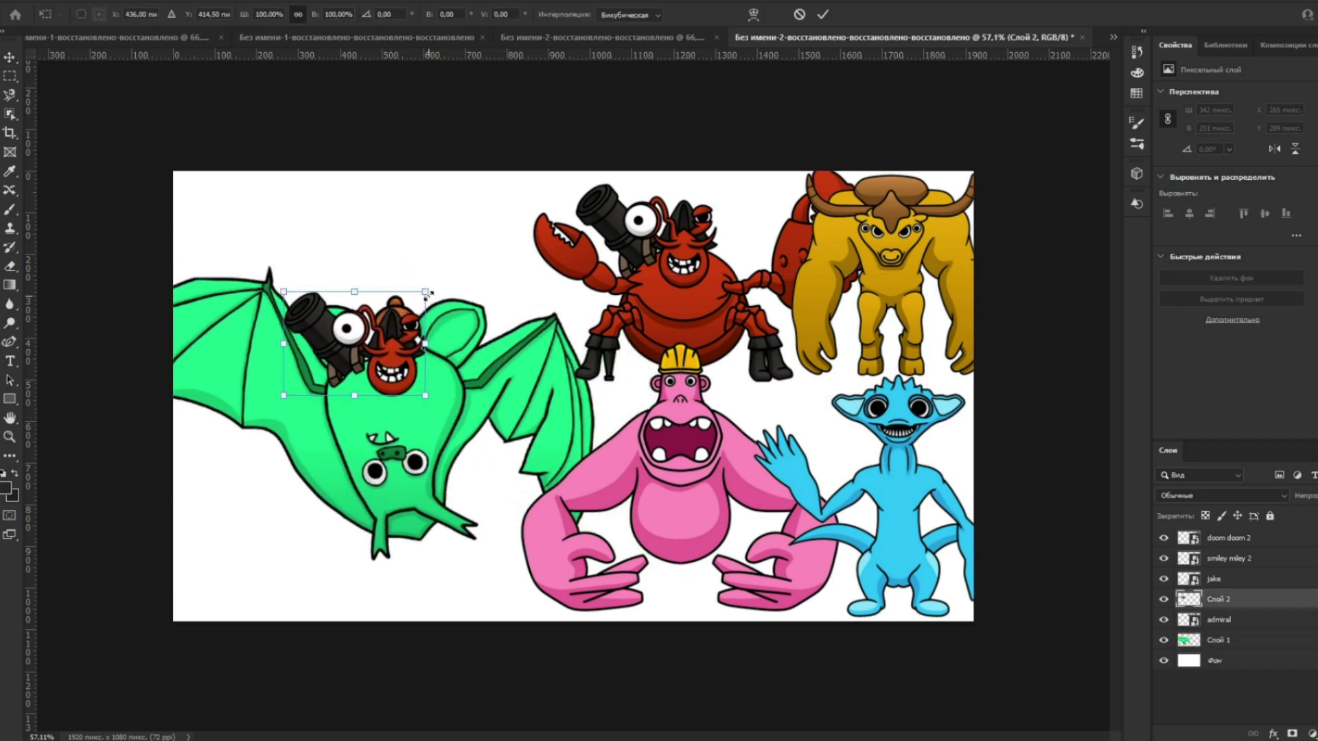
# Step: Enlarge the crab head with Free Transform and position it above the bat
pyautogui.moveTo(427, 293); pyautogui.dragTo(470, 260)
pyautogui.moveTo(432, 332); pyautogui.dragTo(480, 248)
pyautogui.press('Return')
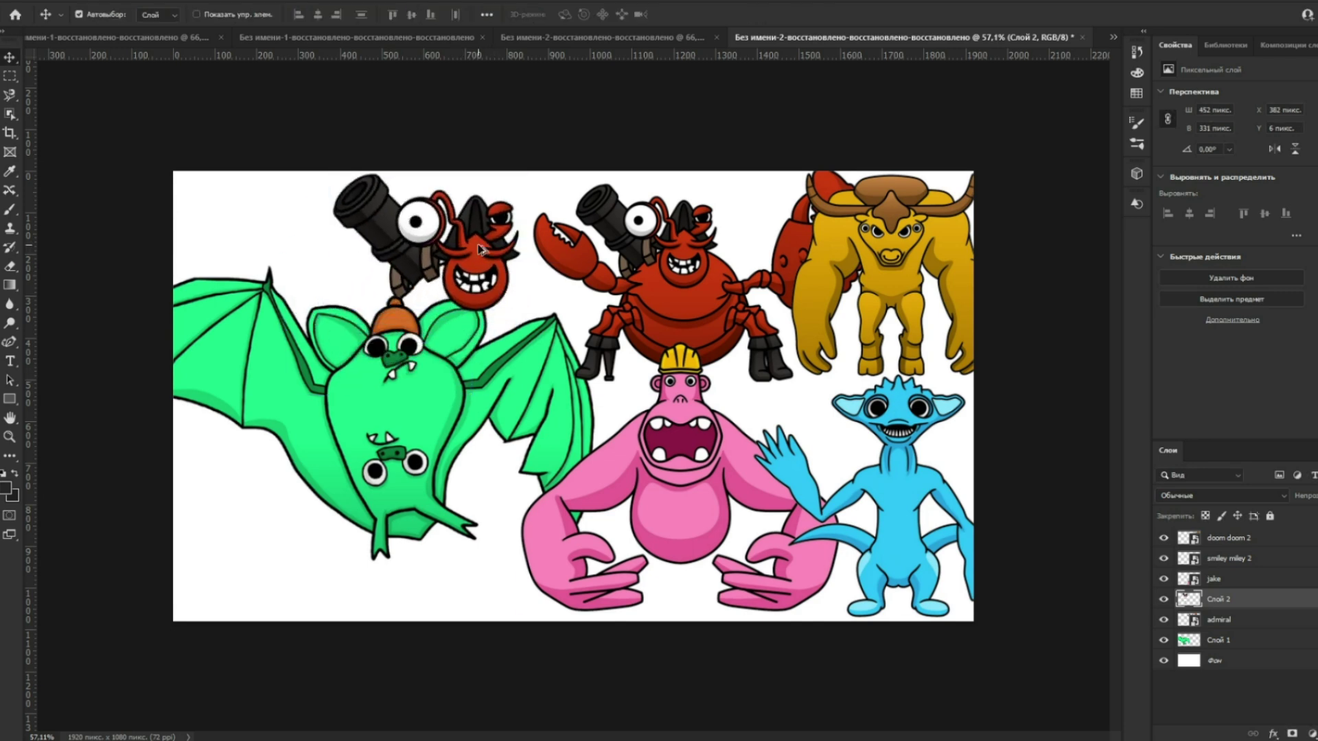
pyautogui.scroll(6, 475, 281)
pyautogui.moveTo(450, 333); pyautogui.dragTo(509, 525)
pyautogui.moveTo(513, 409); pyautogui.dragTo(533, 383)
# Step: Repaint the head's red outlines, eye band and cap green with the Color Replacement brush
pyautogui.press('b')
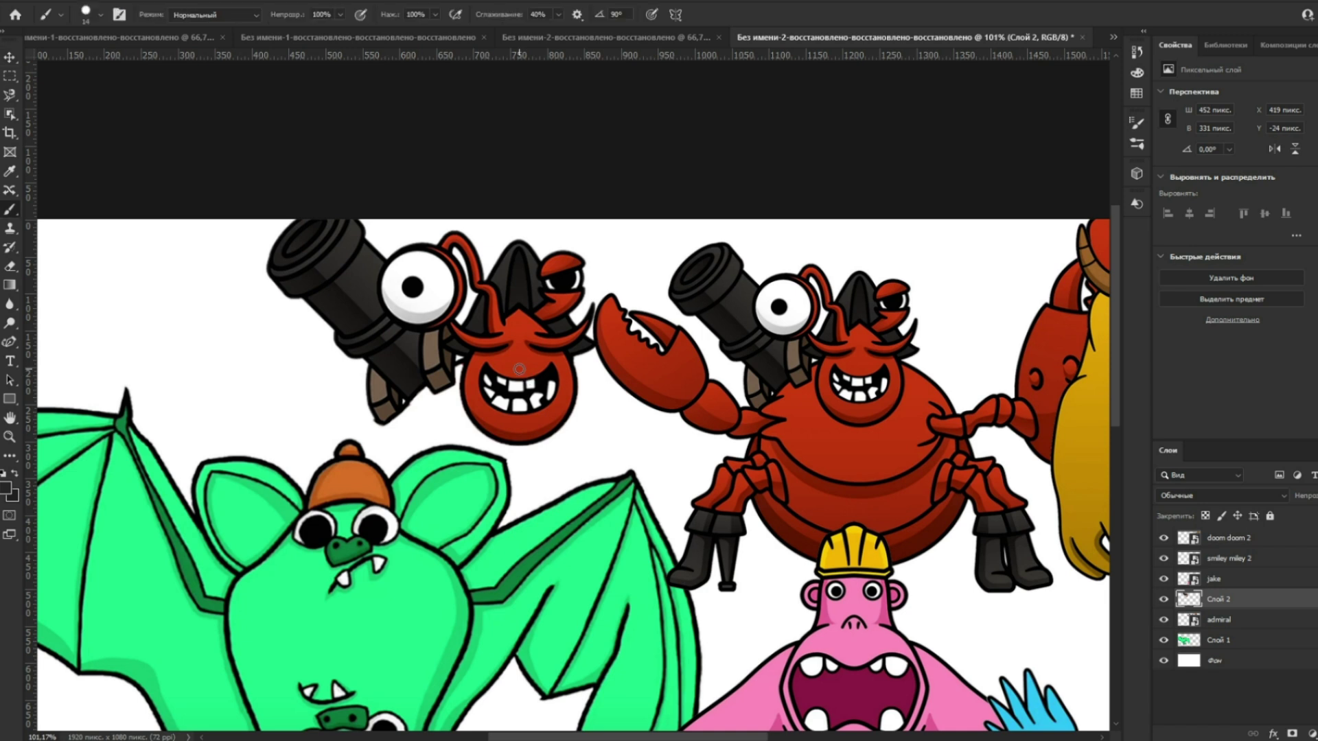
pyautogui.rightClick(9, 209)
pyautogui.click(90, 237)
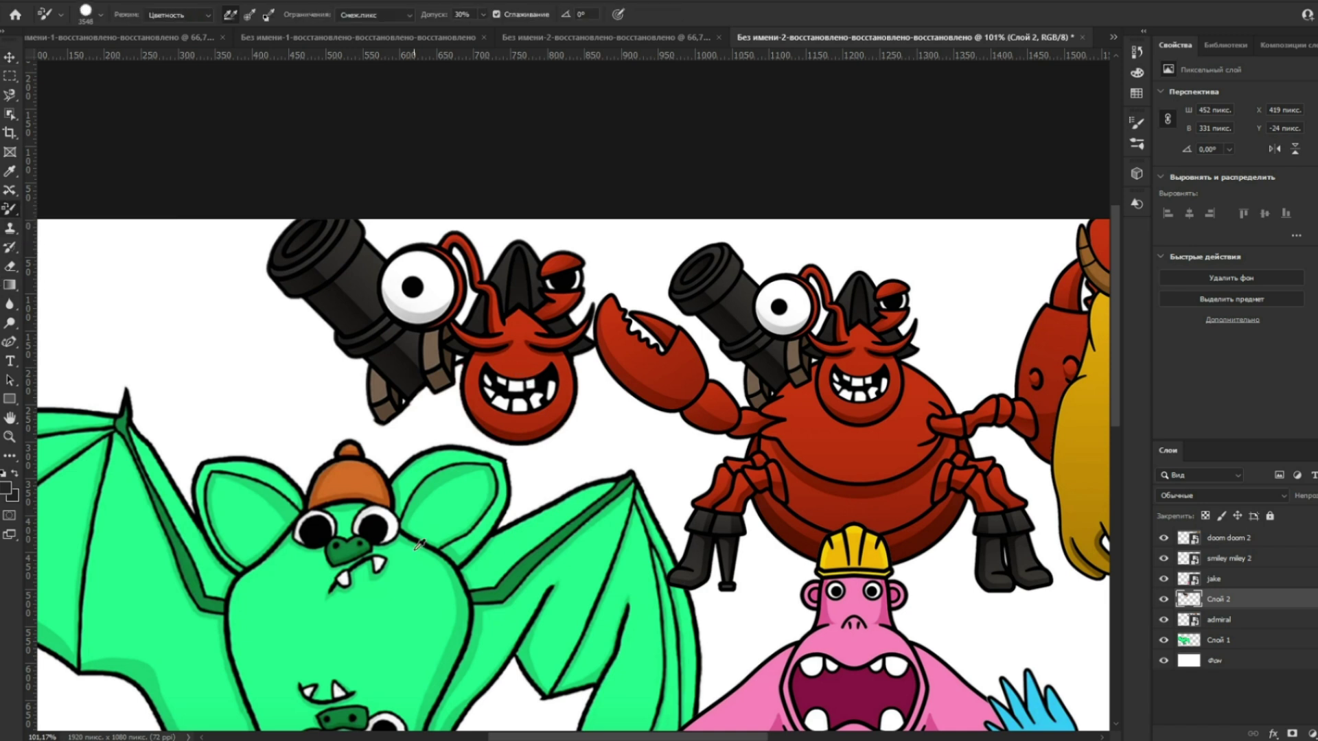
pyautogui.keyDown('alt'); pyautogui.click(414, 601); pyautogui.keyUp('alt')
pyautogui.moveTo(523, 354); pyautogui.dragTo(524, 359)
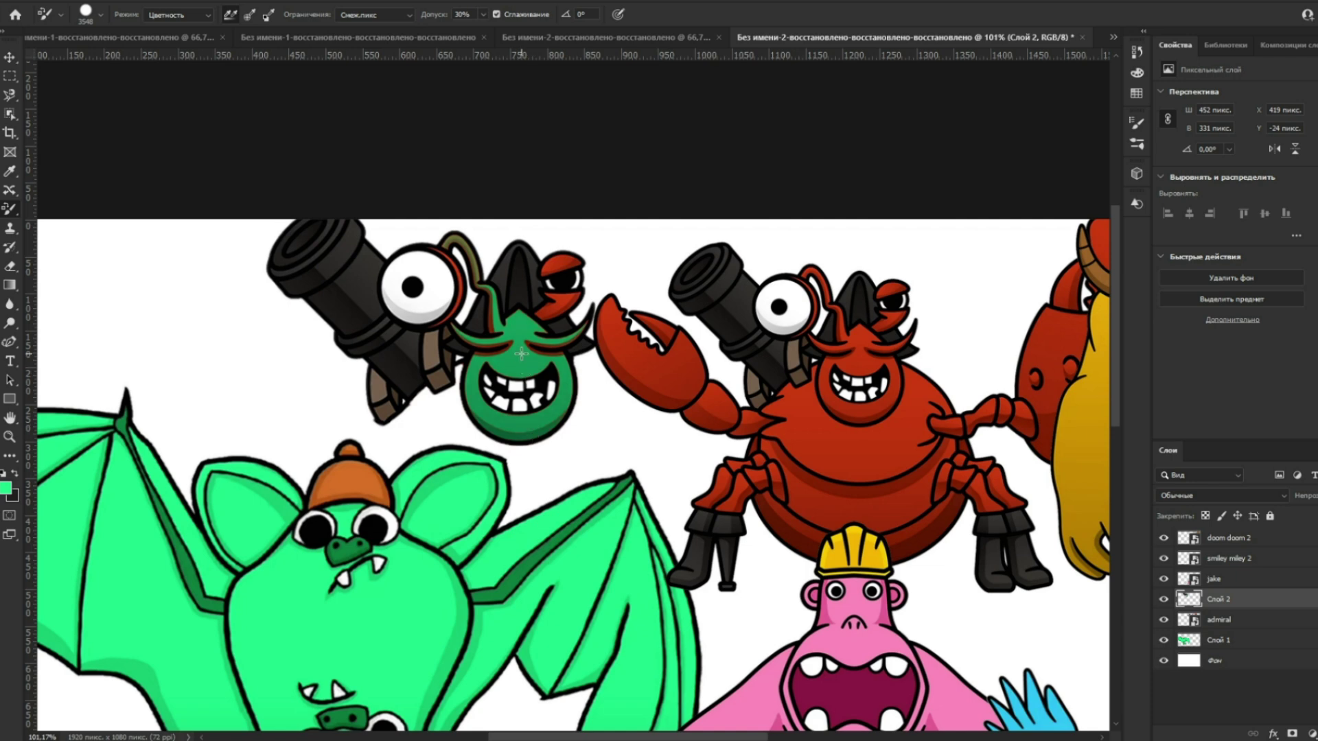
pyautogui.scroll(5, 520, 354)
pyautogui.click(538, 395)
pyautogui.moveTo(457, 391); pyautogui.dragTo(445, 395)
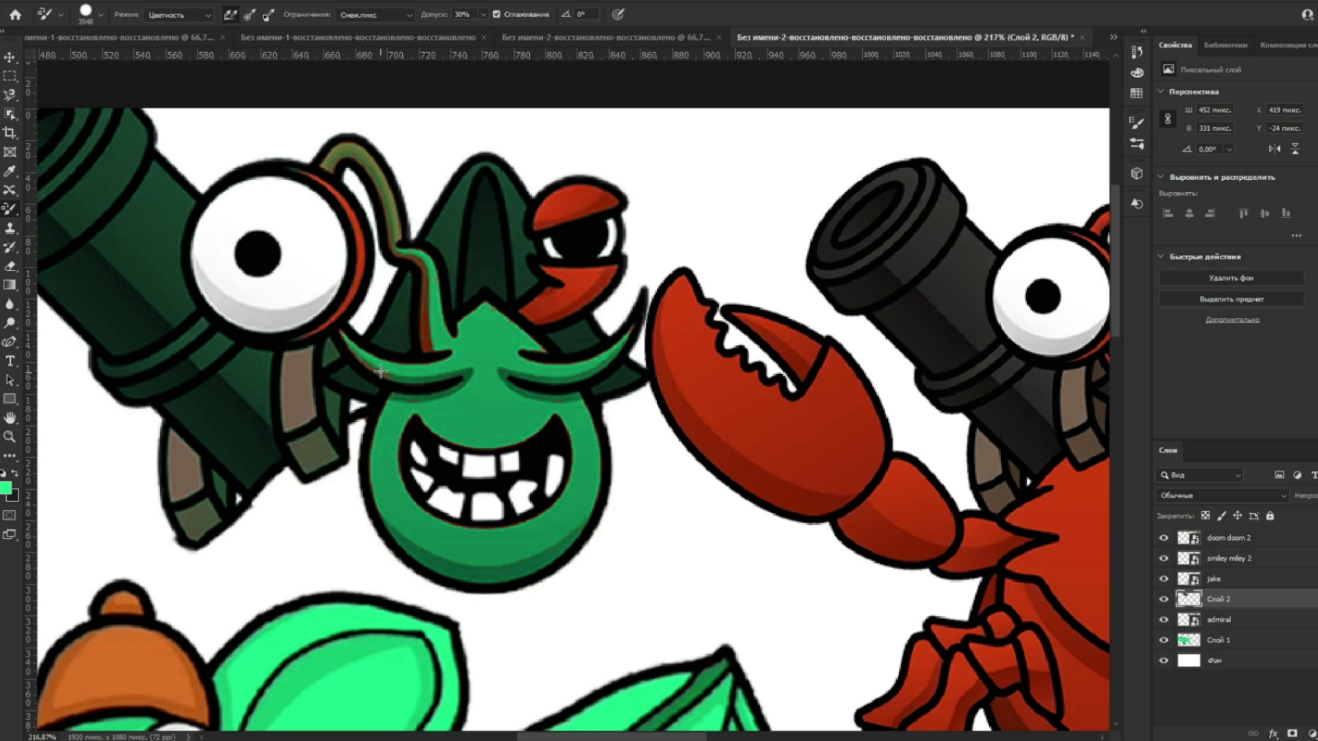
pyautogui.moveTo(522, 324); pyautogui.dragTo(568, 278)
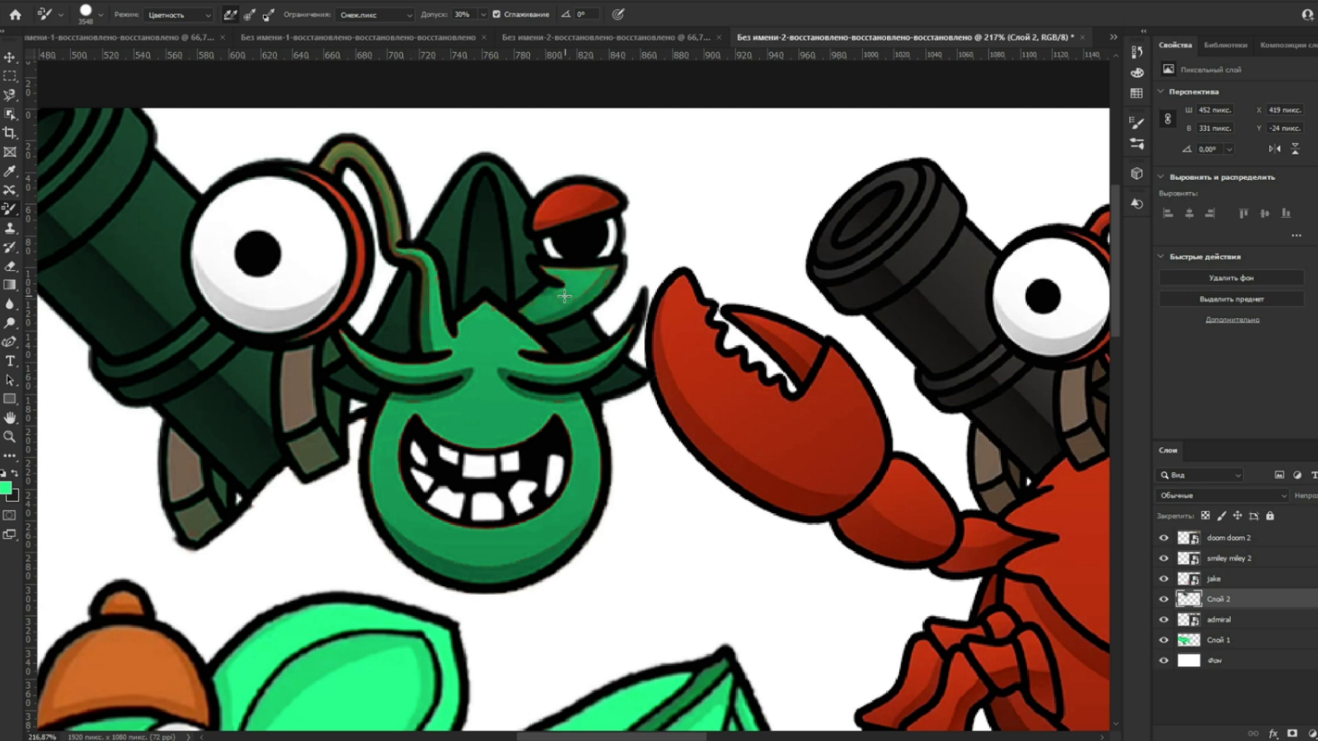
pyautogui.click(582, 208)
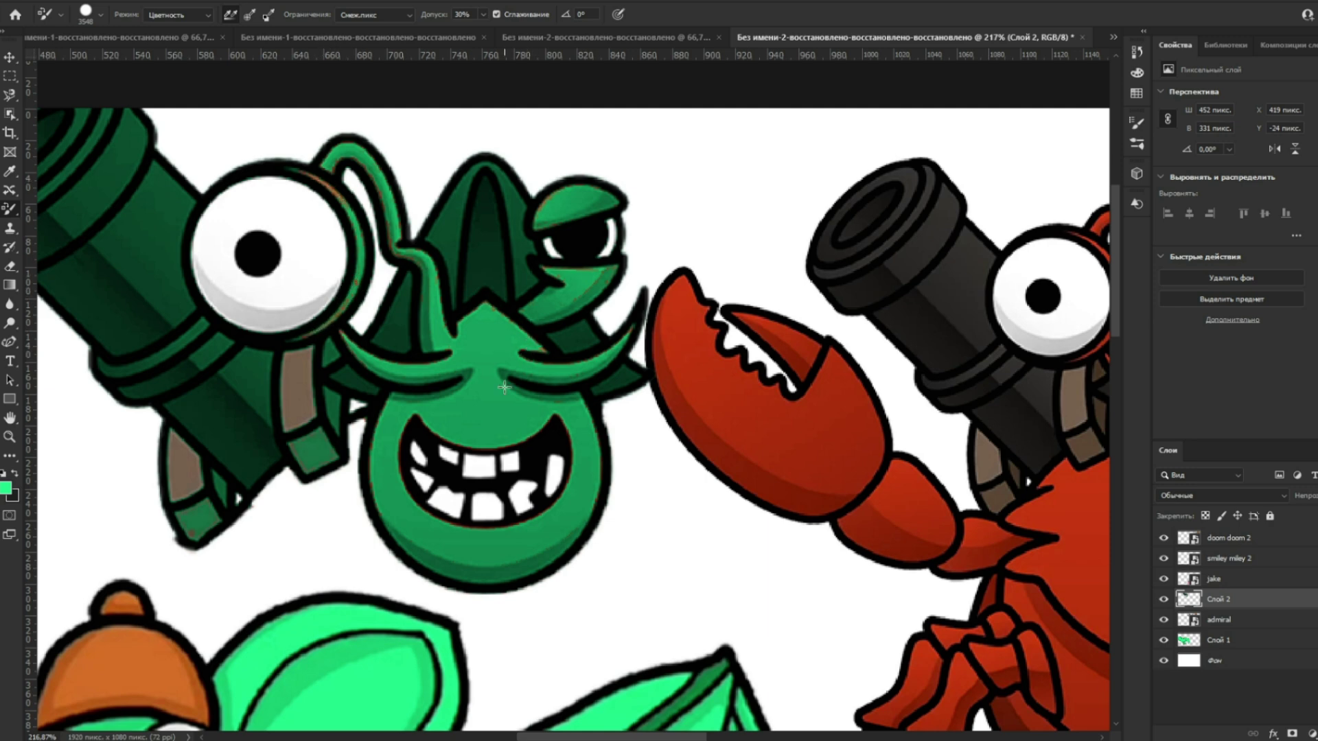
# Step: Move the green head down and left onto the bat
pyautogui.press('v')
pyautogui.scroll(-10, 542, 455)
pyautogui.moveTo(490, 451); pyautogui.dragTo(365, 604)
pyautogui.scroll(-2, 434, 412)
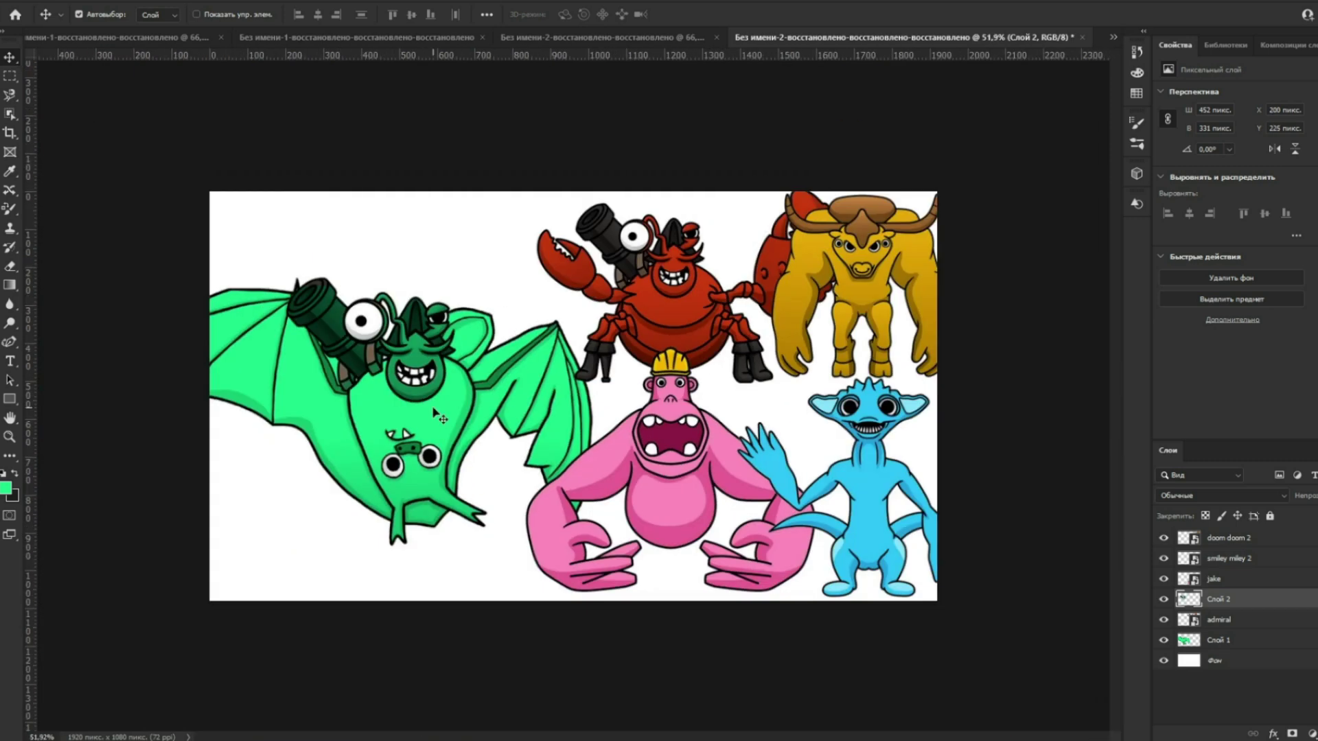
# Step: Scale the green crab head to about 110.76% and shift it up-right onto the bat's upper head
pyautogui.scroll(3, 434, 412)
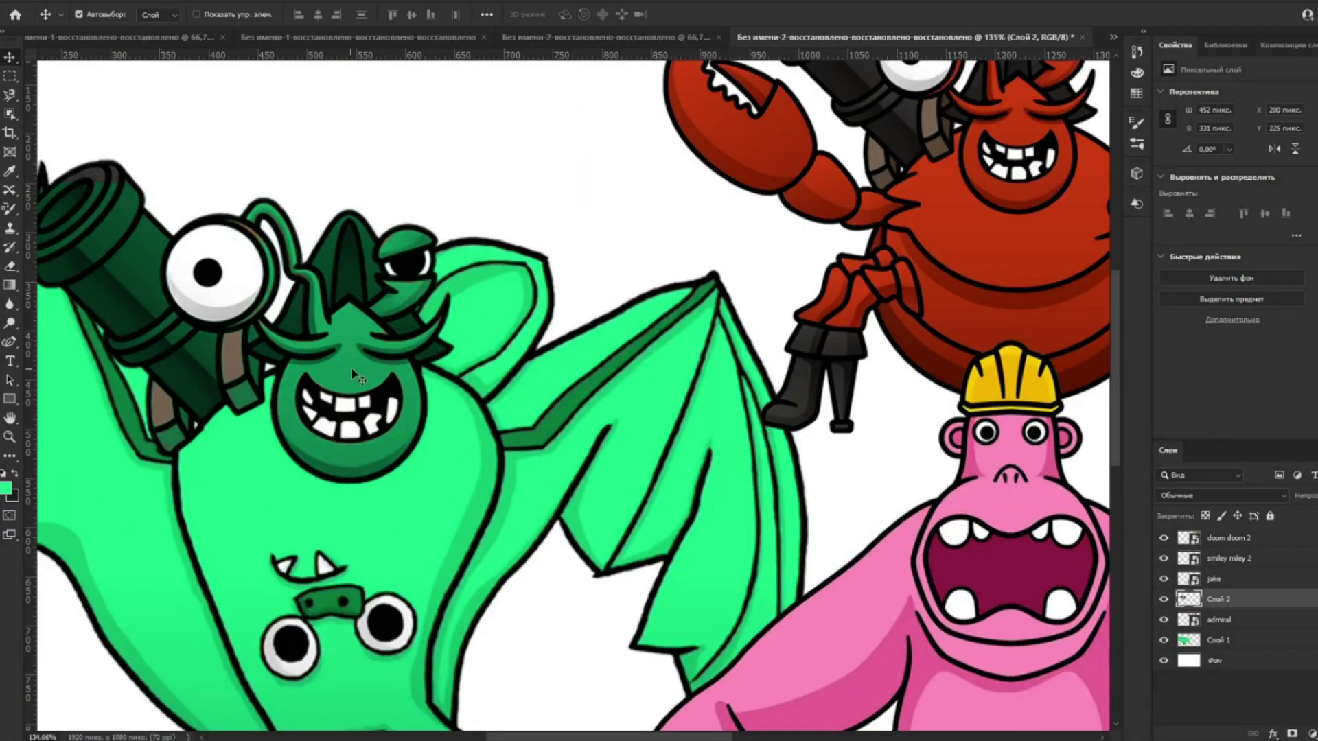
pyautogui.moveTo(370, 370); pyautogui.dragTo(357, 388)
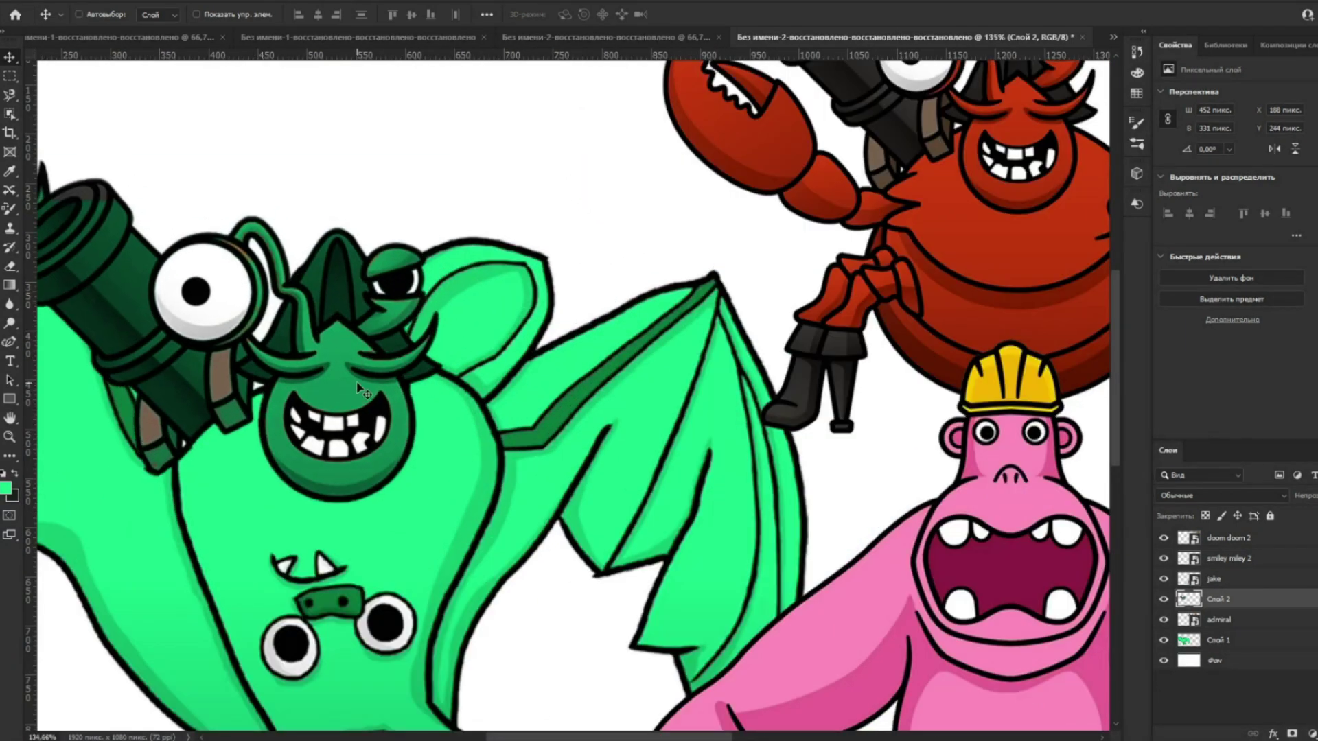
pyautogui.hotkey('ctrl', 't')
pyautogui.moveTo(442, 177); pyautogui.dragTo(491, 142)
pyautogui.moveTo(426, 383); pyautogui.dragTo(375, 370)
pyautogui.scroll(-4, 437, 376)
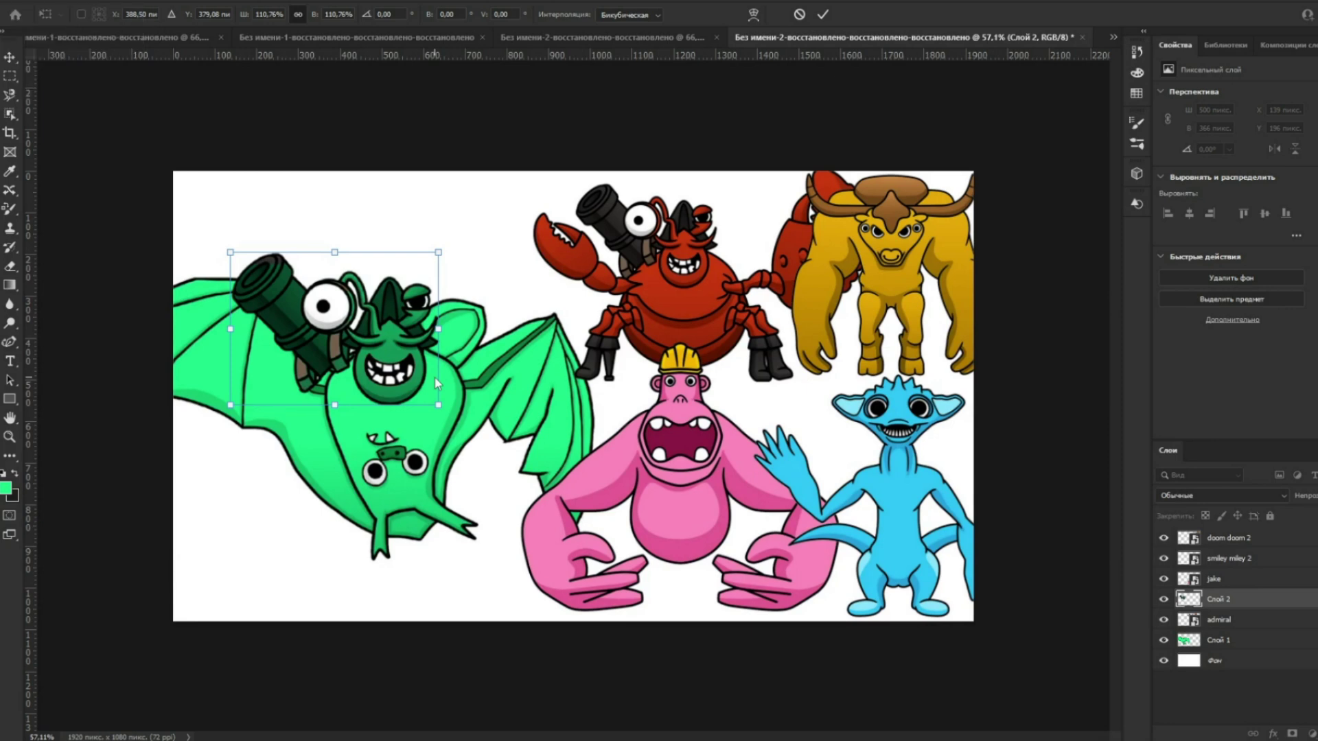
pyautogui.press('Return')
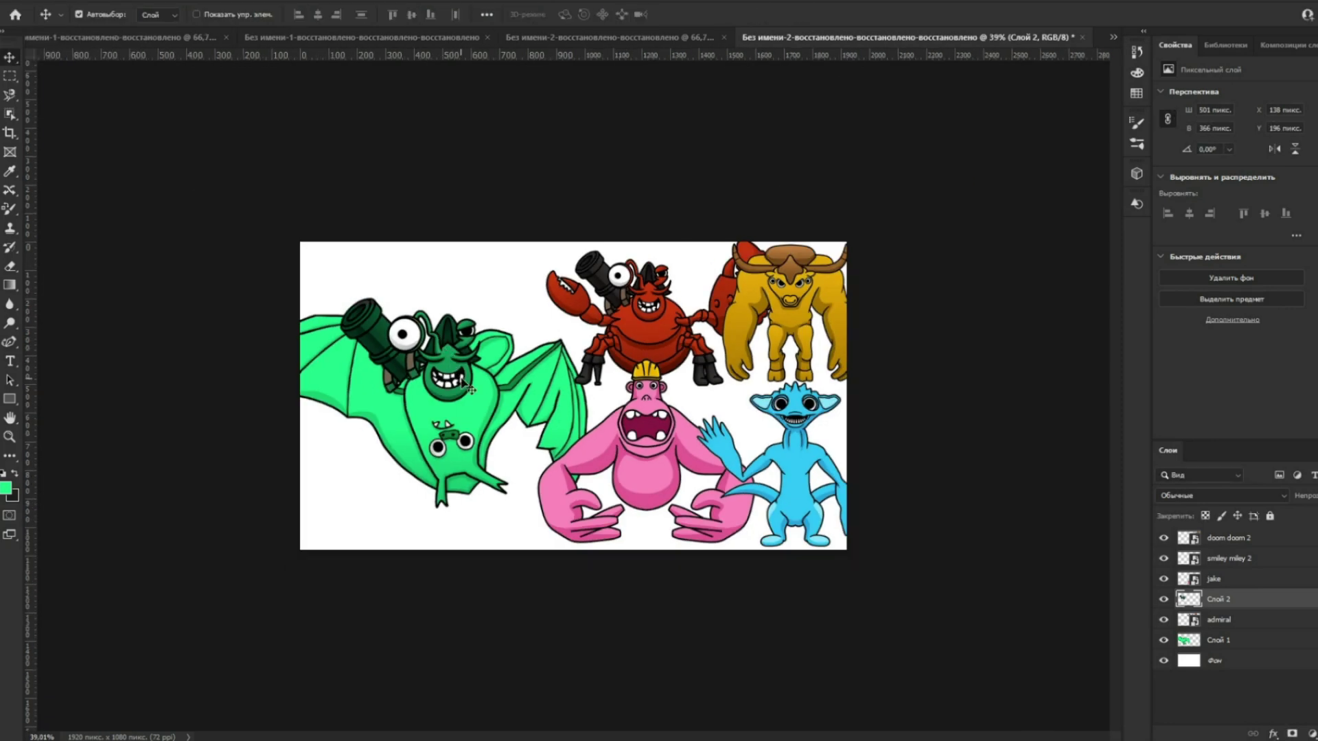
pyautogui.scroll(4, 412, 353)
pyautogui.moveTo(389, 305)
pyautogui.mouseDown()
pyautogui.moveTo(494, 266)
pyautogui.moveTo(570, 277)
pyautogui.mouseUp()
# Step: Magic-erase the green head's face area and reposition the bat and the green head
pyautogui.press('e')
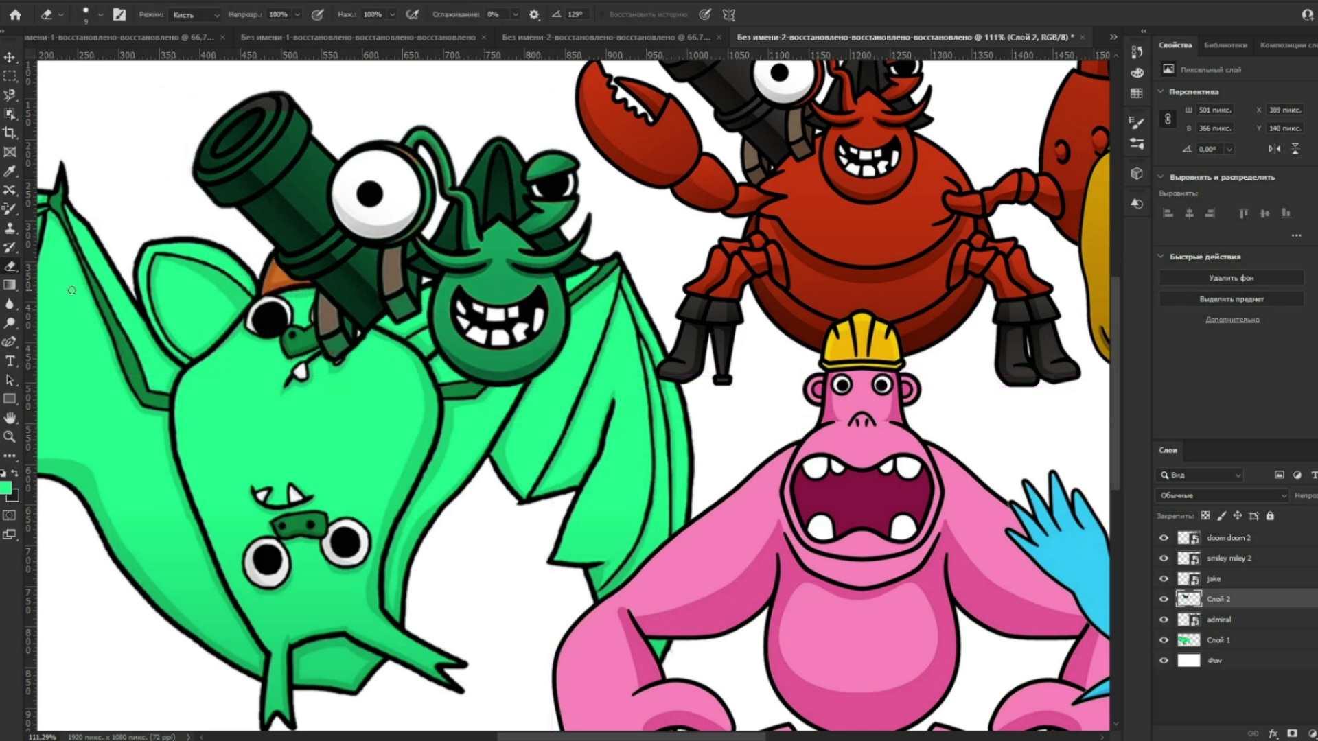
pyautogui.rightClick(10, 278)
pyautogui.click(54, 295)
pyautogui.click(531, 289)
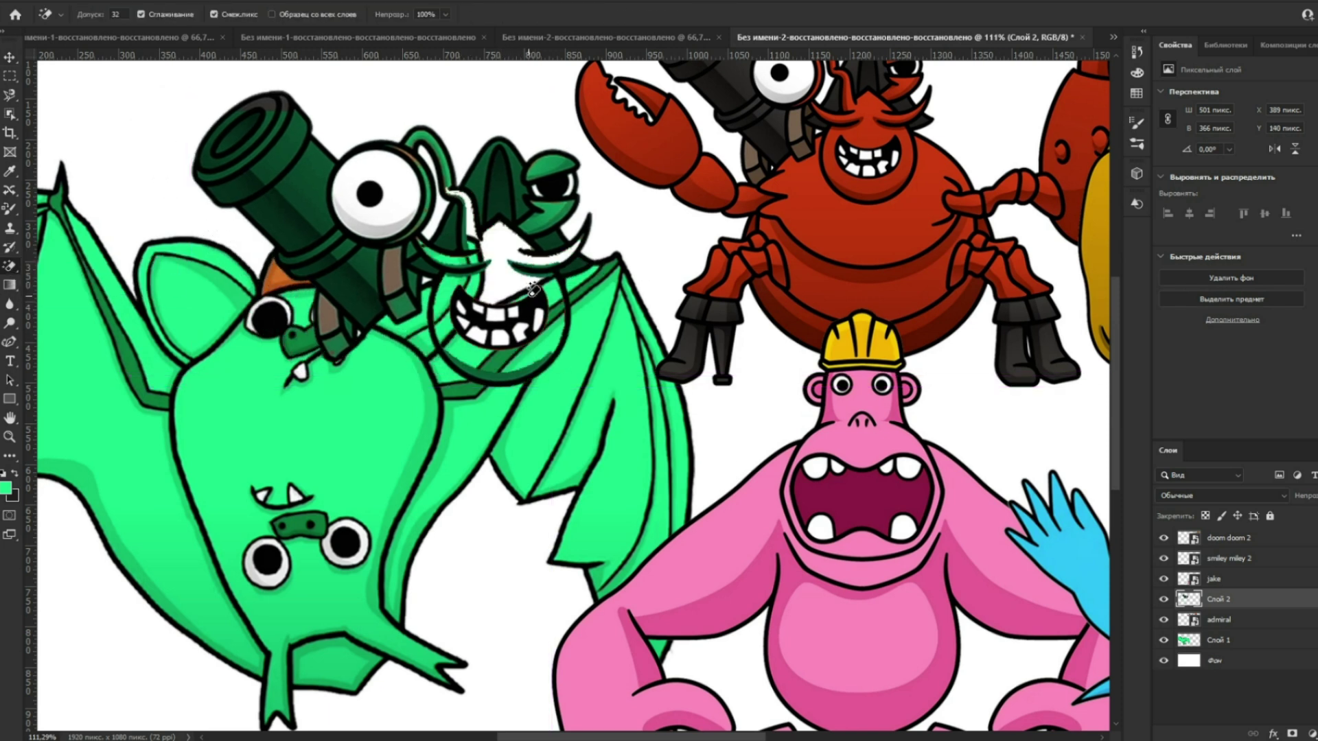
pyautogui.press('v')
pyautogui.scroll(-4, 547, 374)
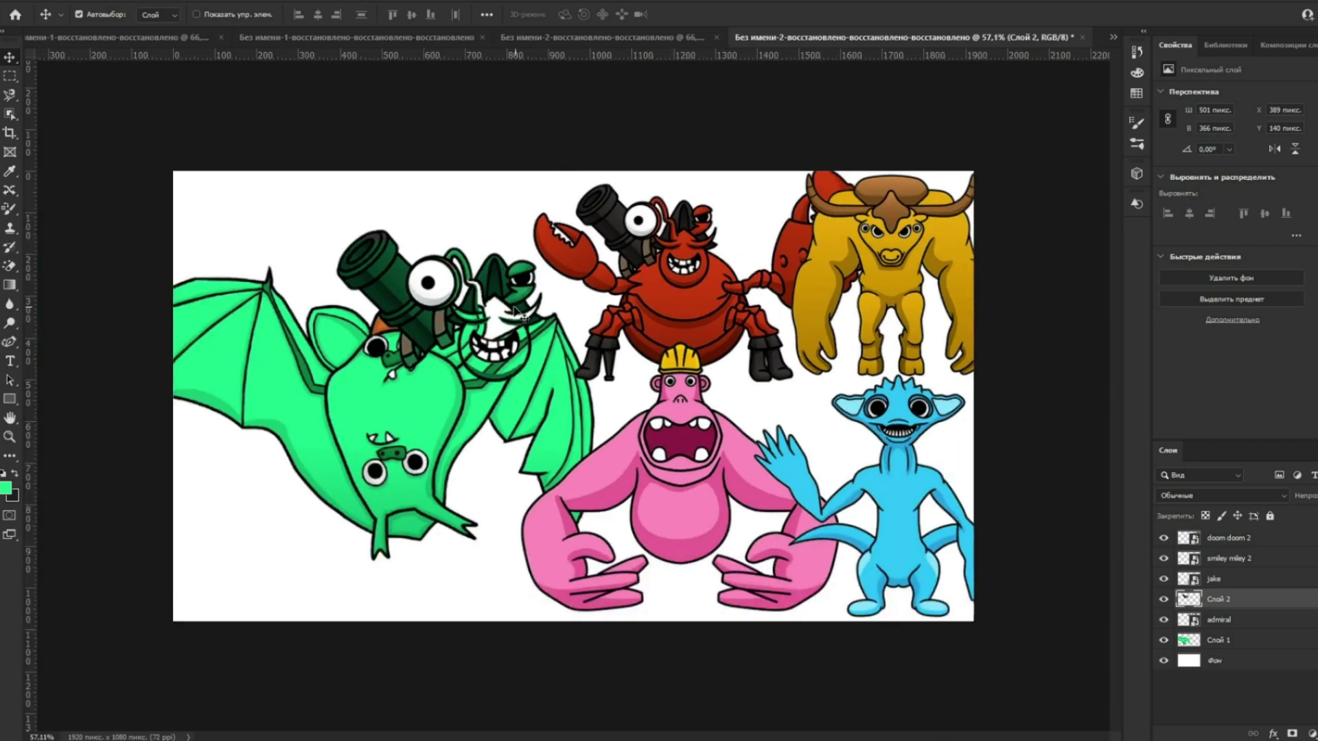
pyautogui.moveTo(415, 411); pyautogui.dragTo(333, 490)
pyautogui.moveTo(480, 299); pyautogui.dragTo(463, 249)
# Step: Undo the last three changes and delete the green crab-head layer Слой 2
pyautogui.hotkey('ctrl', 'z')
pyautogui.hotkey('ctrl', 'z')
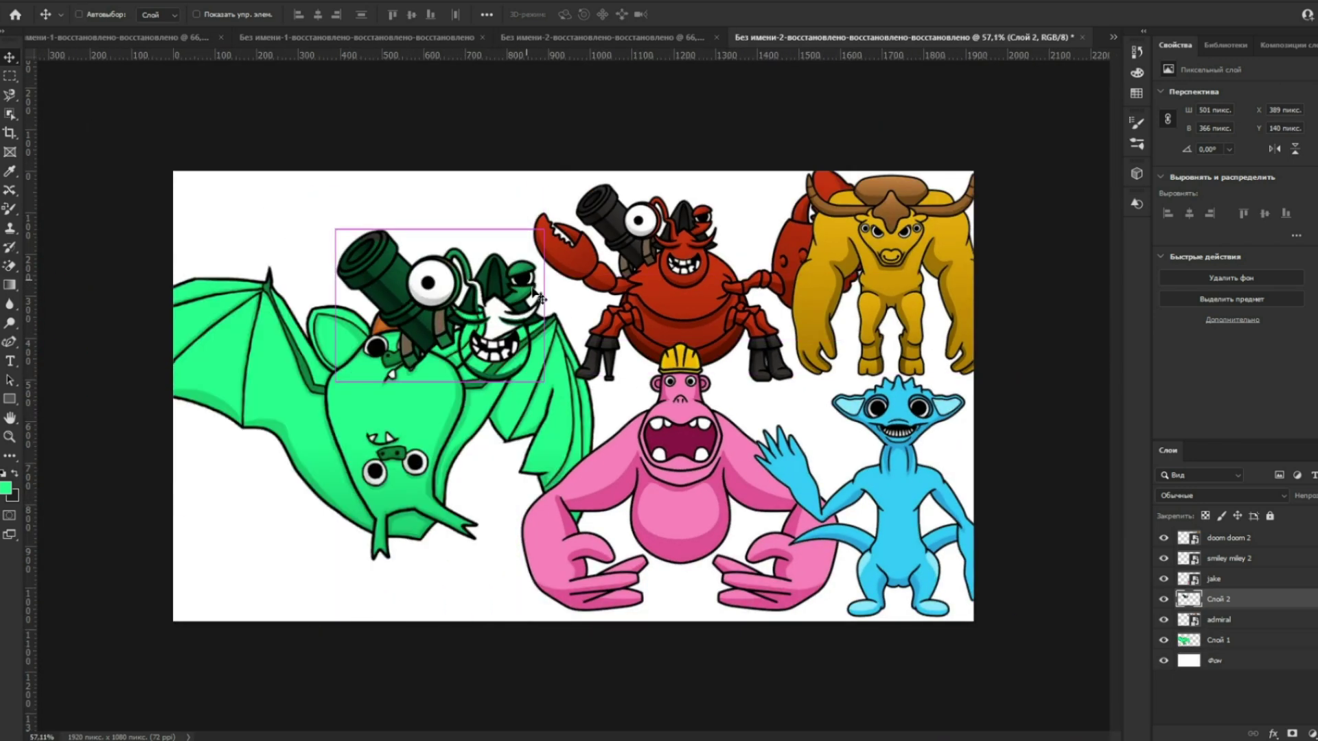
pyautogui.hotkey('ctrl', 'z')
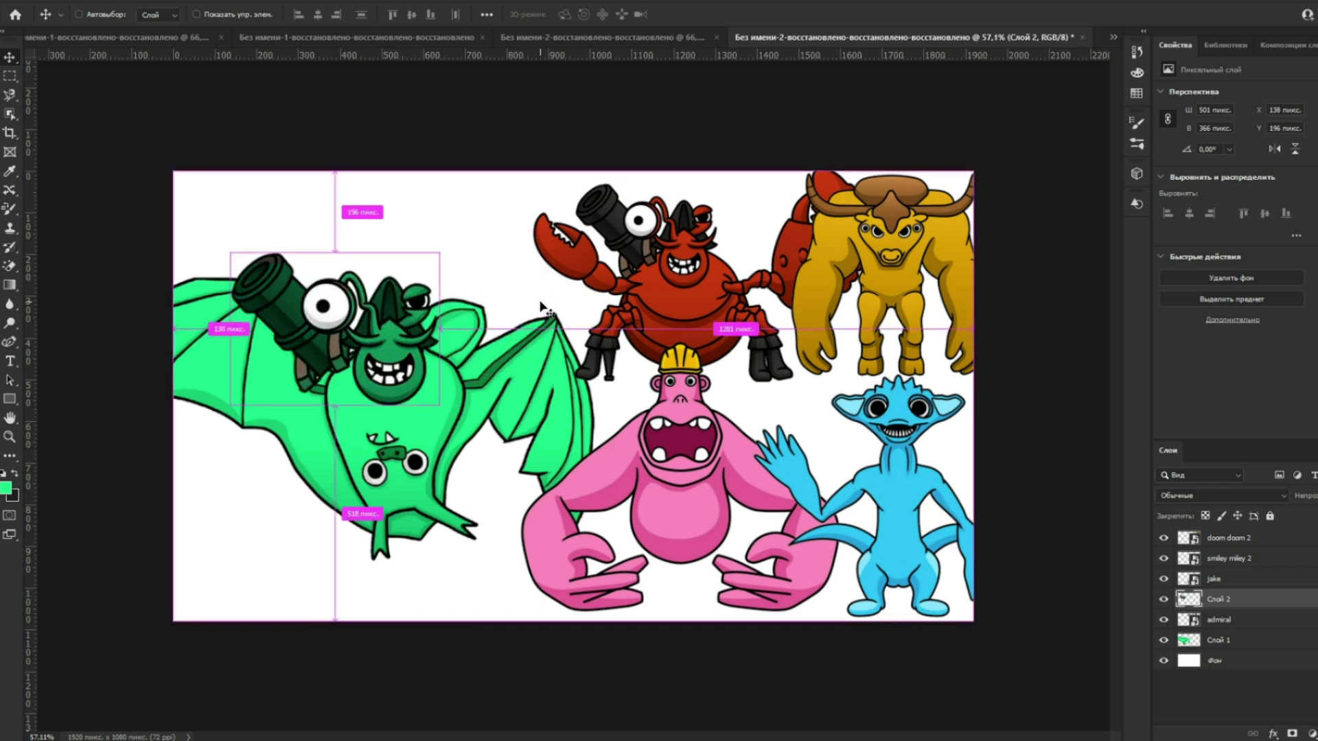
pyautogui.hotkey('ctrl', 'z')
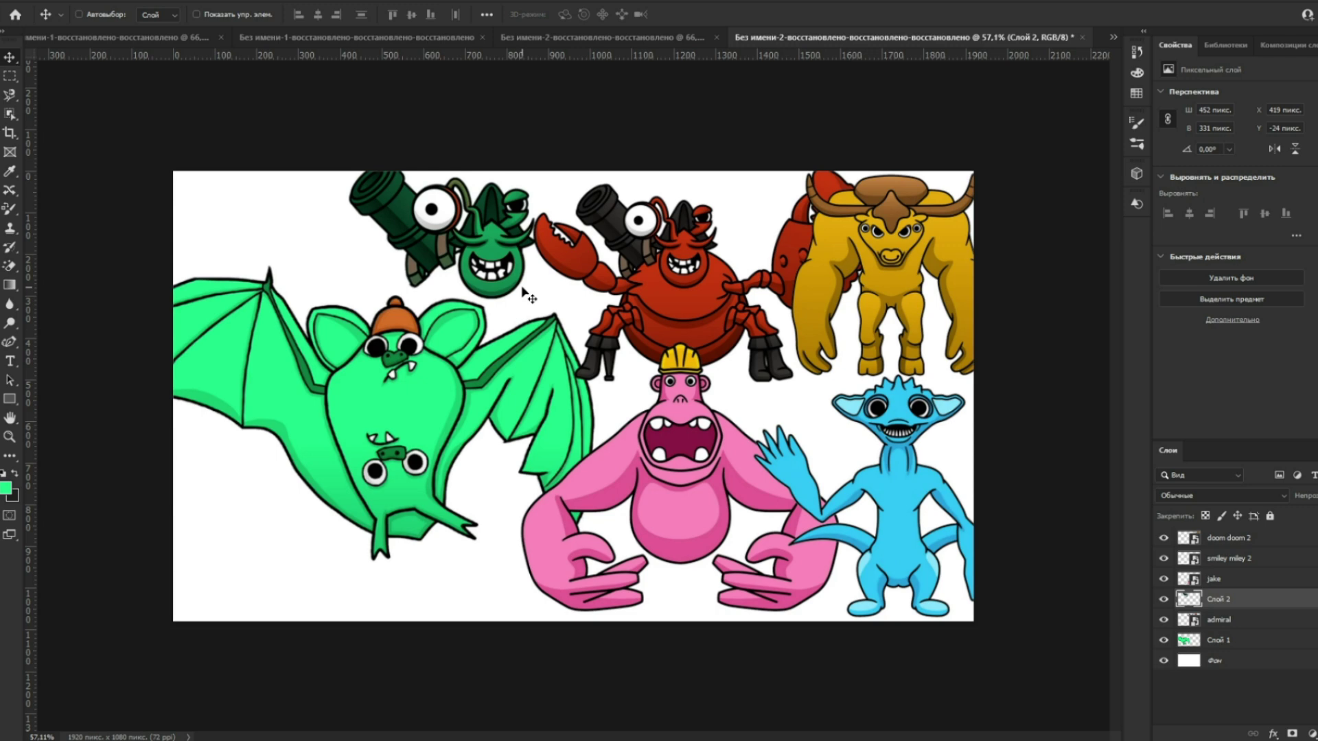
pyautogui.press('Delete')
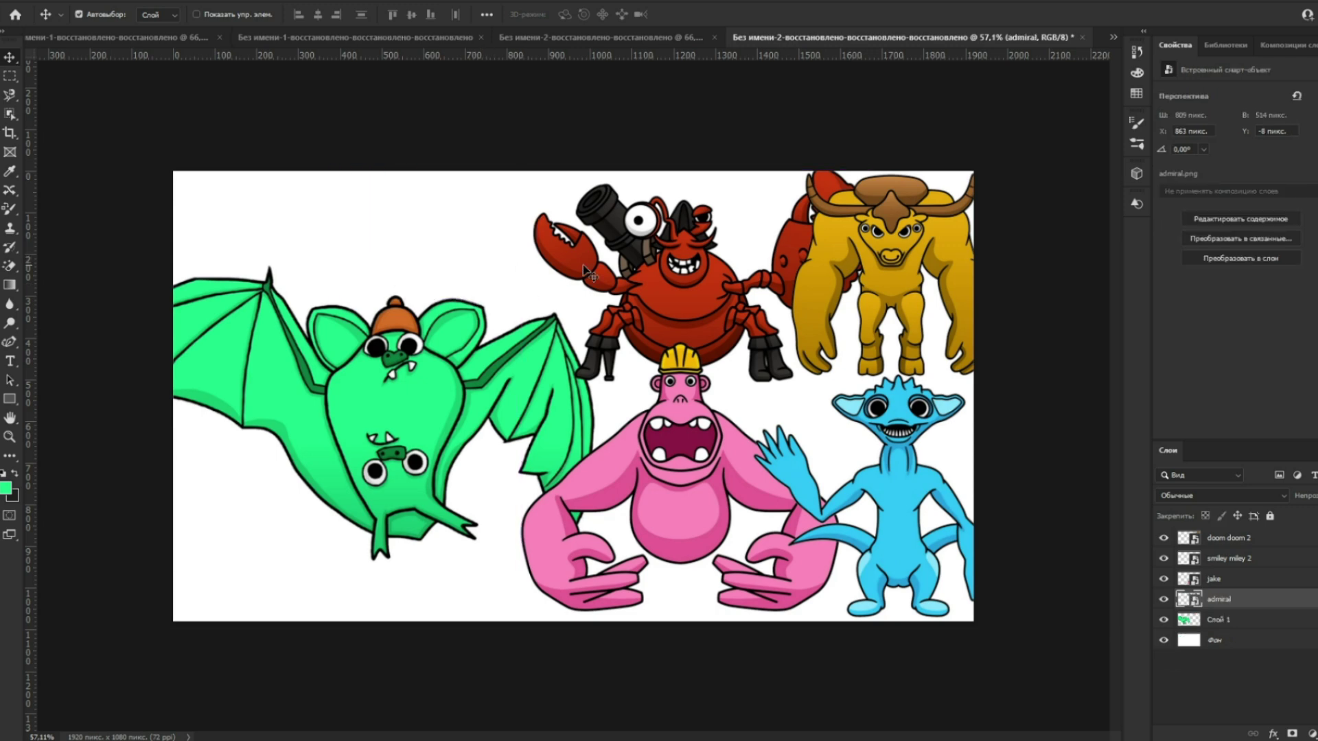
# Step: Box-select the crab's head, cannon and claw, copy them to Слой 2, and move the copy up-left above the bat
pyautogui.scroll(8, 728, 243)
pyautogui.moveTo(693, 278); pyautogui.dragTo(528, 420)
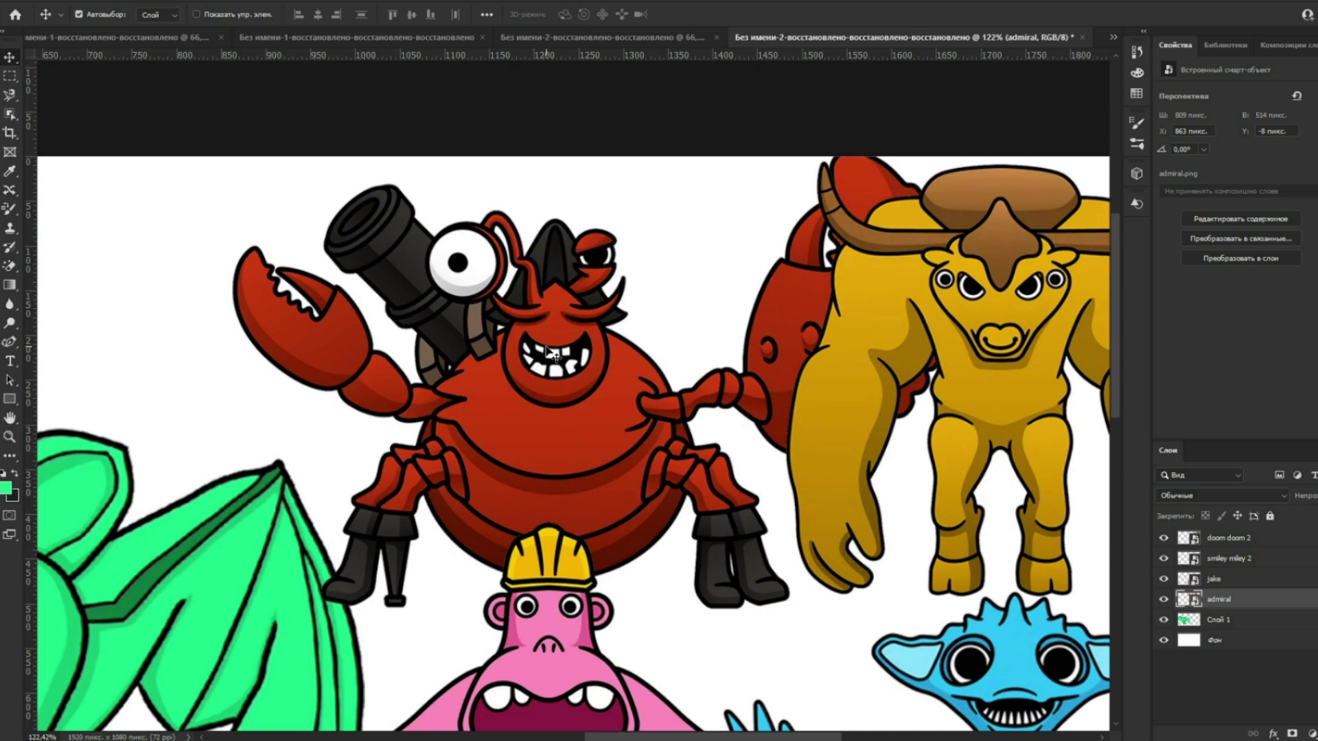
pyautogui.press('w')
pyautogui.moveTo(274, 162); pyautogui.dragTo(668, 432)
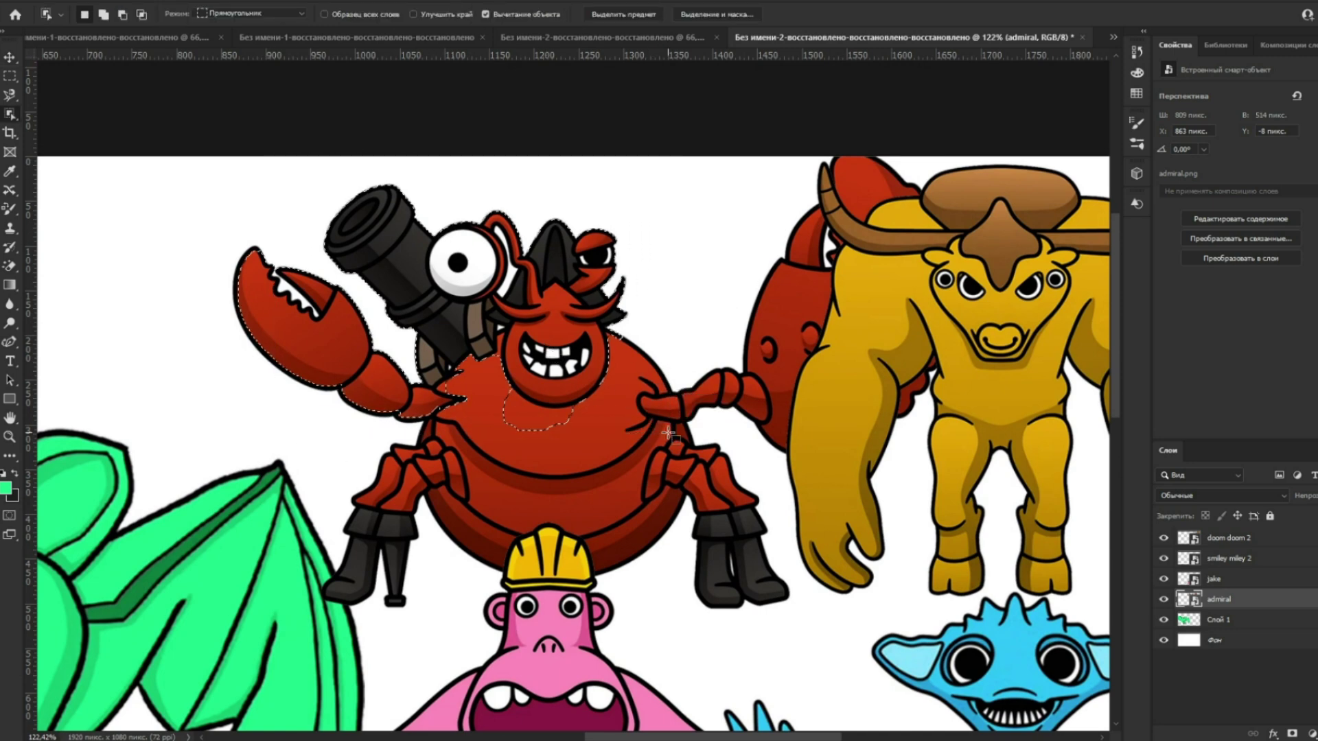
pyautogui.hotkey('ctrl', 'j')
pyautogui.press('v')
pyautogui.scroll(-2, 591, 347)
pyautogui.moveTo(592, 346); pyautogui.dragTo(316, 344)
pyautogui.moveTo(346, 373); pyautogui.dragTo(599, 379)
pyautogui.moveTo(543, 378); pyautogui.dragTo(464, 329)
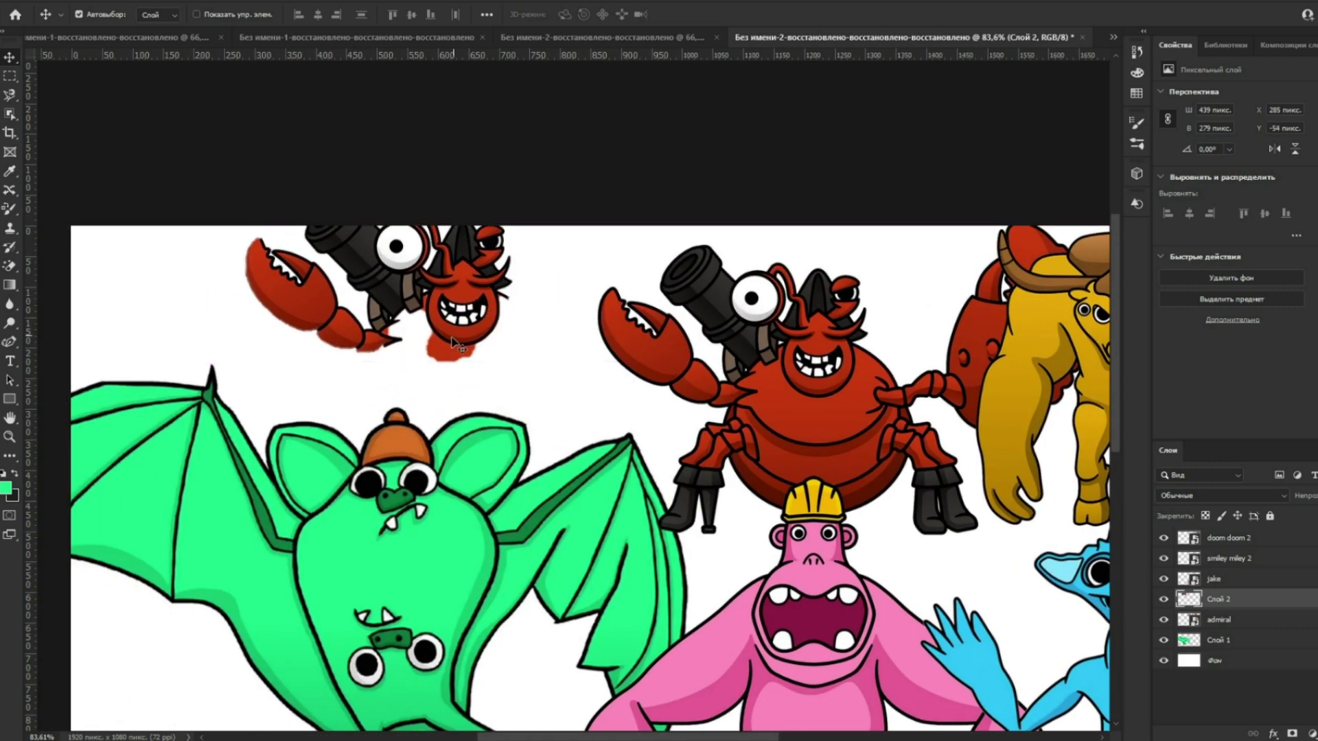
pyautogui.scroll(3, 370, 295)
pyautogui.hotkey('shift', 'w')
# Step: Magic-erase the red fill of the claw segments and the fringe beside the crab's face
pyautogui.click(236, 309)
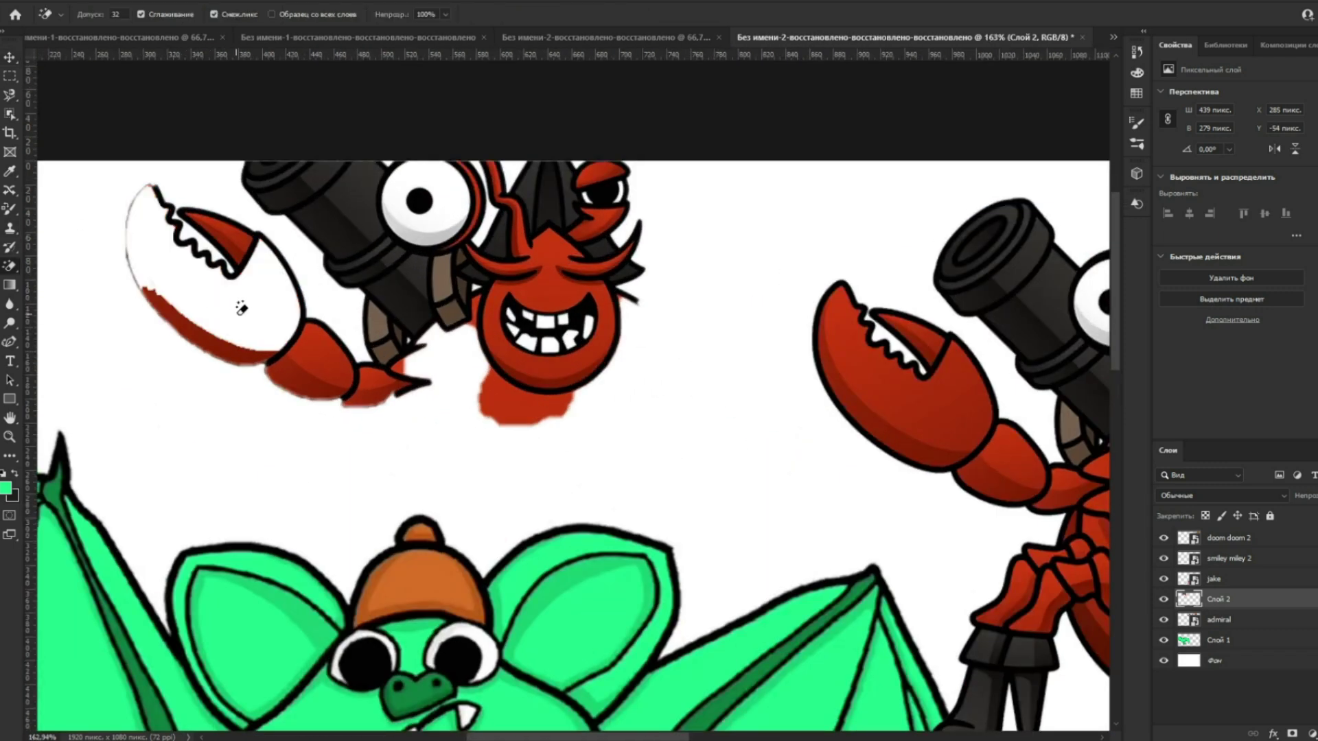
pyautogui.click(335, 378)
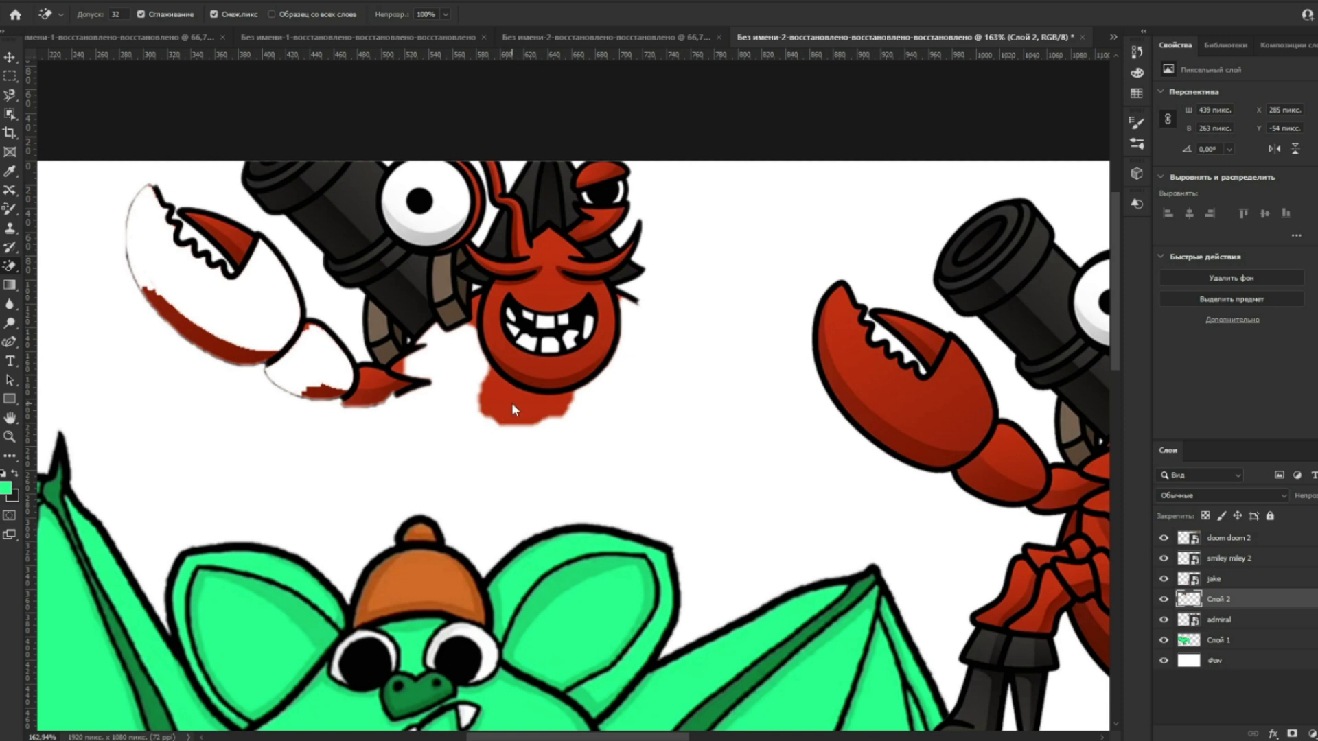
pyautogui.scroll(3, 470, 282)
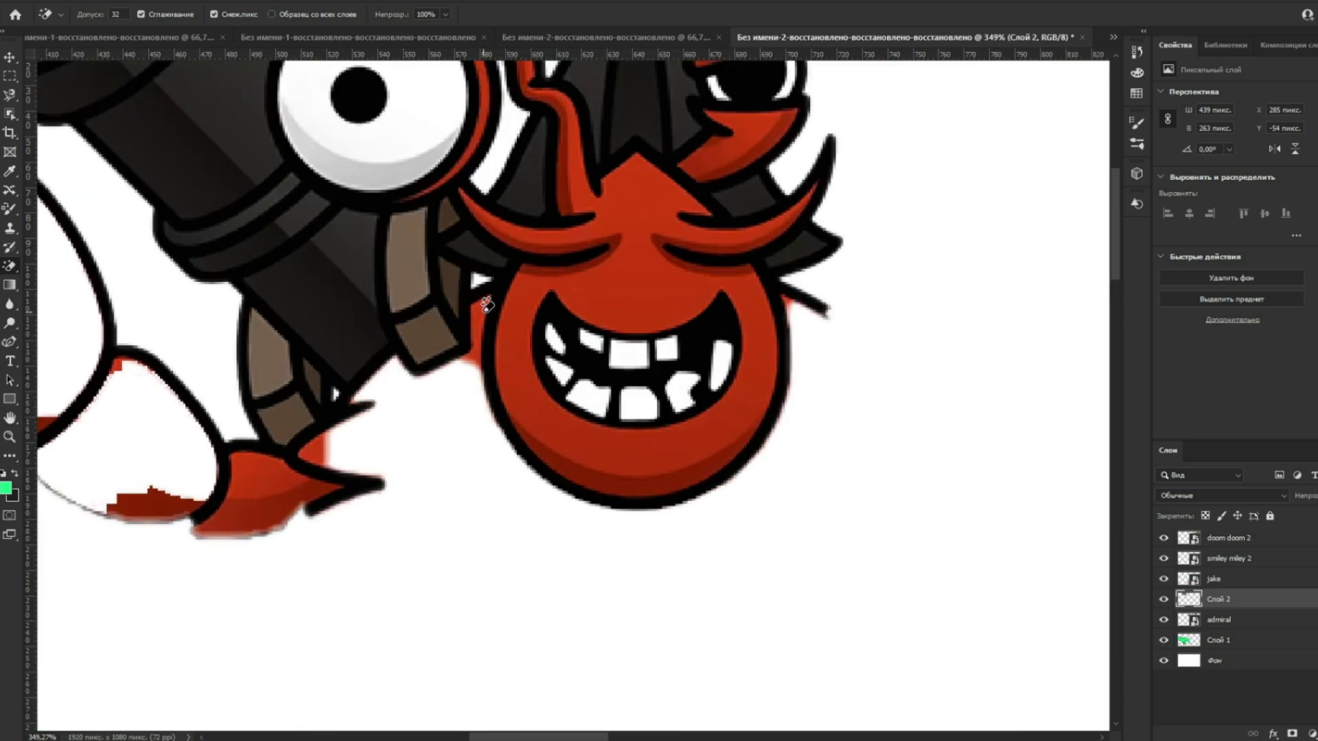
pyautogui.click(488, 312)
# Step: Erase the rest of the left claw and its black stroke with the regular eraser
pyautogui.rightClick(9, 266)
pyautogui.click(75, 267)
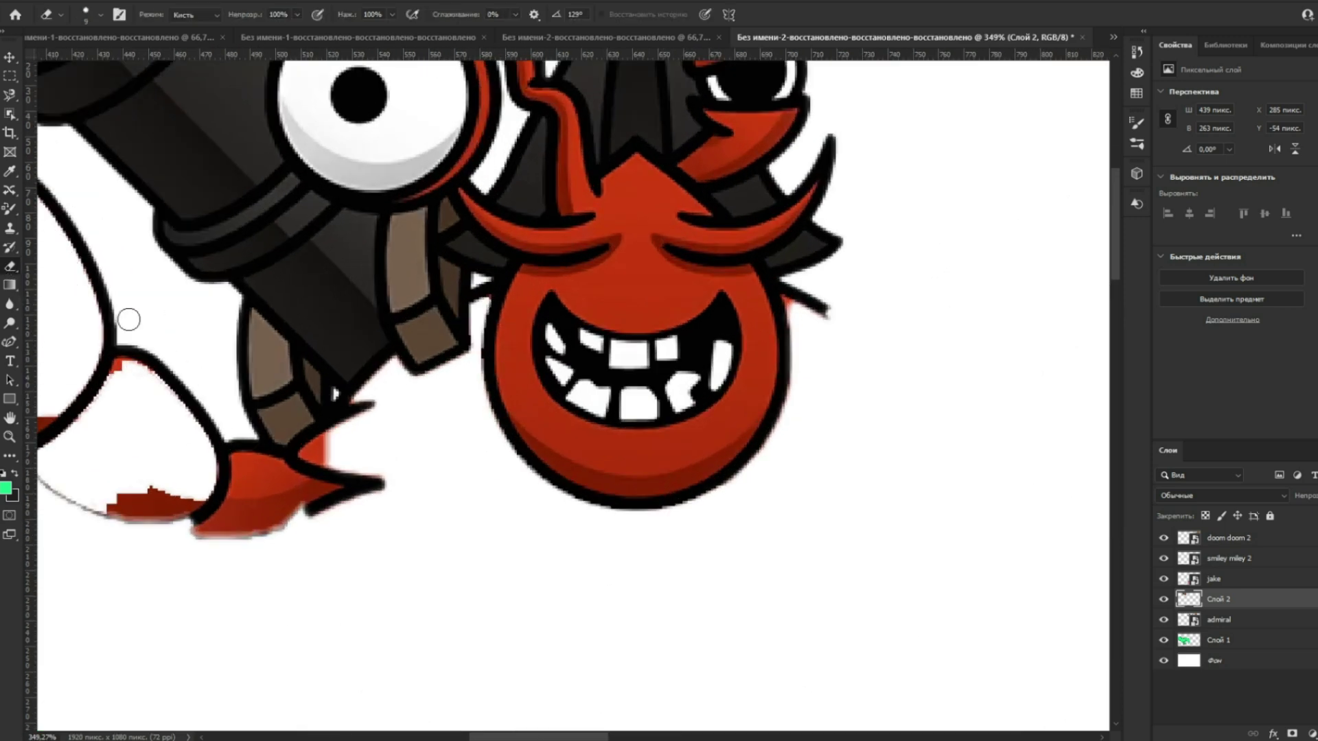
pyautogui.scroll(-3, 319, 533)
pyautogui.rightClick(246, 441)
pyautogui.moveTo(53, 337)
pyautogui.mouseDown()
pyautogui.moveTo(111, 341)
pyautogui.moveTo(79, 322)
pyautogui.moveTo(145, 366)
pyautogui.moveTo(151, 356)
pyautogui.moveTo(178, 376)
pyautogui.moveTo(198, 424)
pyautogui.moveTo(80, 377)
pyautogui.mouseUp()
pyautogui.moveTo(177, 422); pyautogui.dragTo(344, 432)
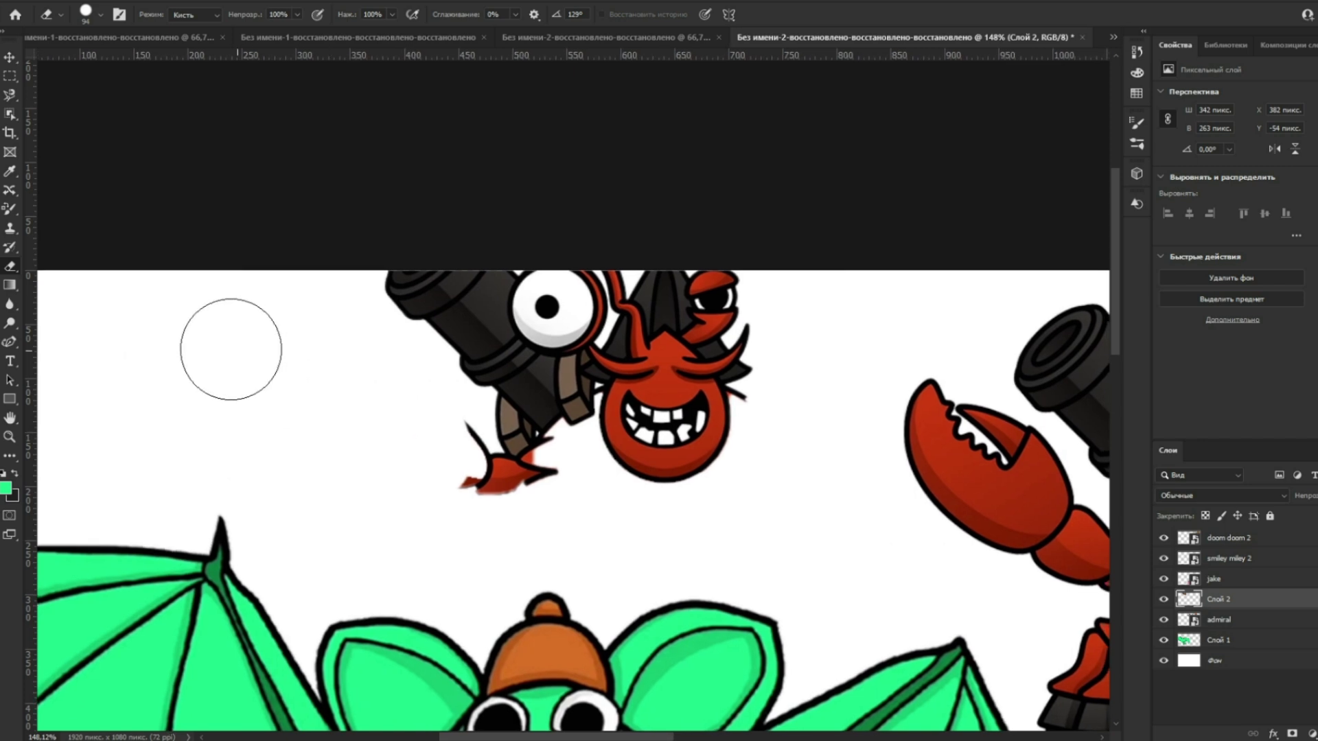
pyautogui.moveTo(394, 500); pyautogui.dragTo(567, 538)
pyautogui.scroll(2, 509, 507)
pyautogui.scroll(2, 500, 500)
pyautogui.moveTo(377, 388)
pyautogui.mouseDown()
pyautogui.moveTo(368, 400)
pyautogui.moveTo(406, 464)
pyautogui.moveTo(533, 529)
pyautogui.moveTo(630, 483)
pyautogui.moveTo(497, 517)
pyautogui.moveTo(552, 521)
pyautogui.mouseUp()
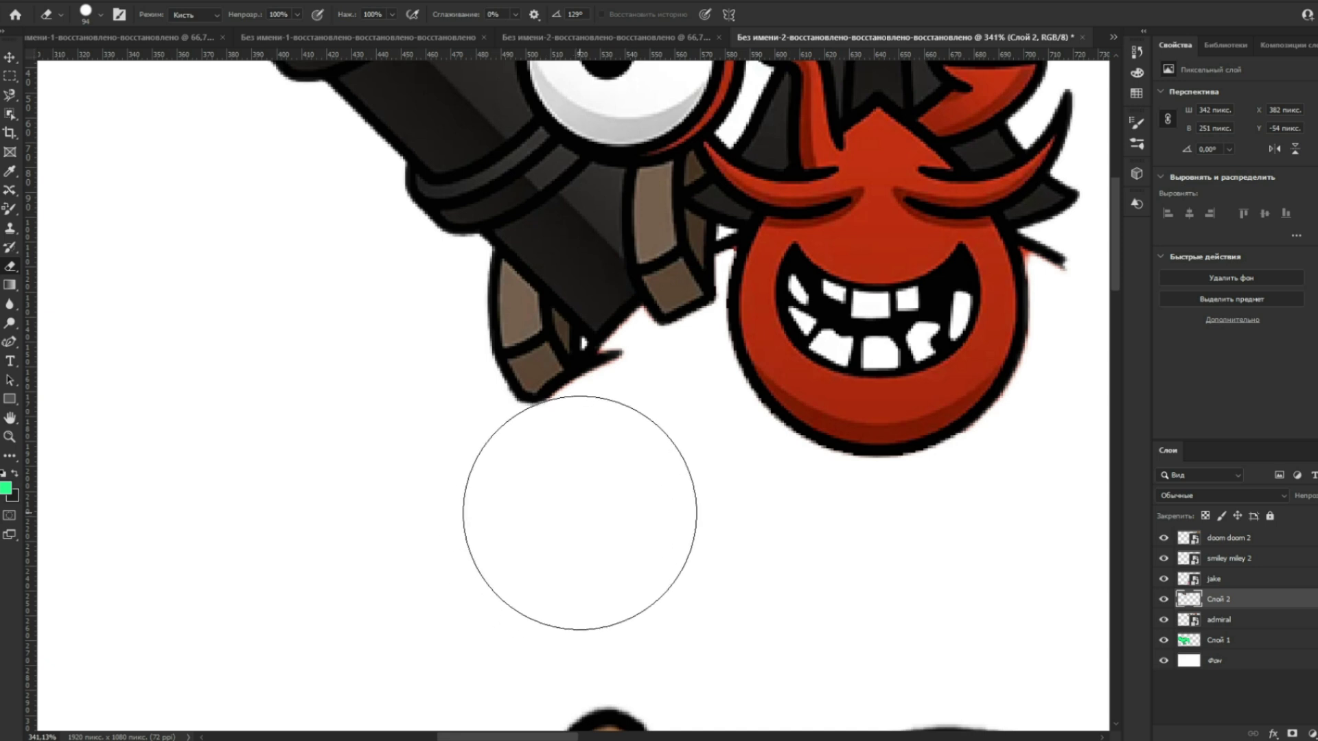
# Step: Erase the black spikes and dark fringe beside the face with a smaller eraser, then nudge the piece down
pyautogui.rightClick(656, 476)
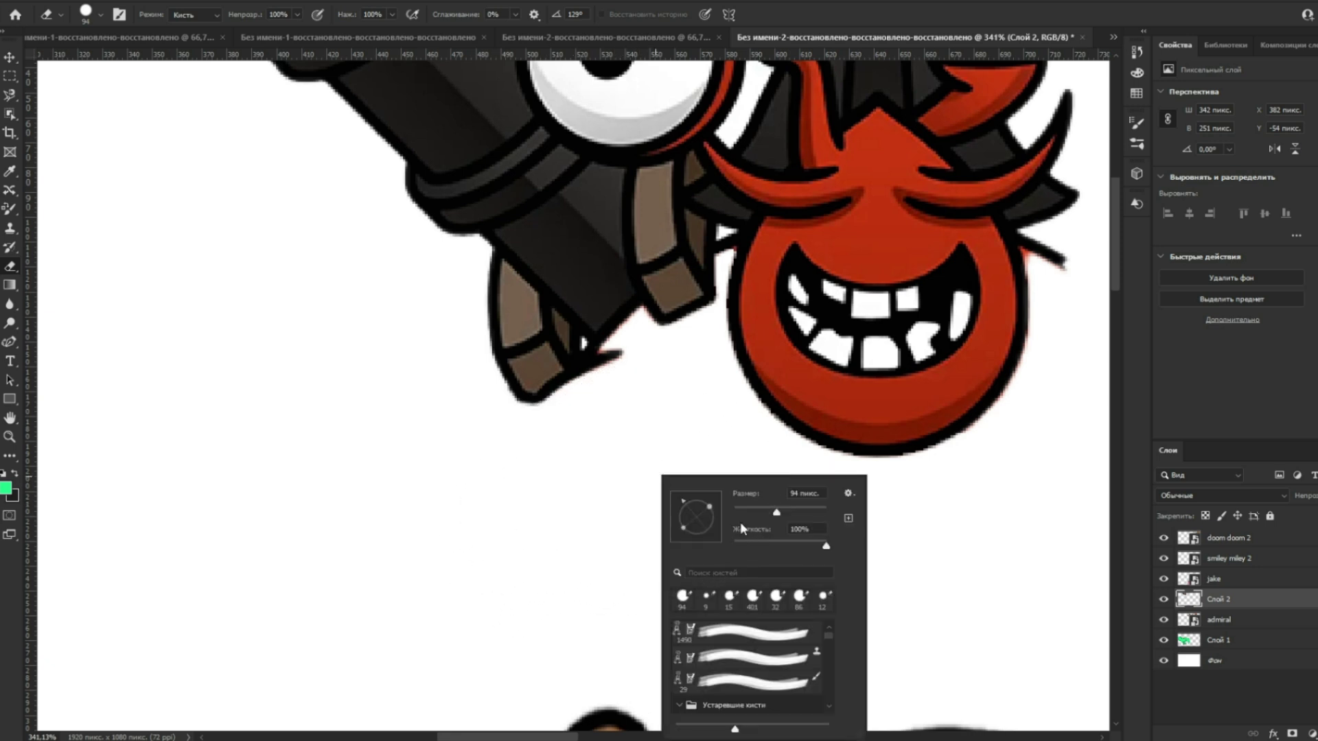
pyautogui.moveTo(625, 358)
pyautogui.mouseDown()
pyautogui.moveTo(600, 398)
pyautogui.moveTo(607, 380)
pyautogui.mouseUp()
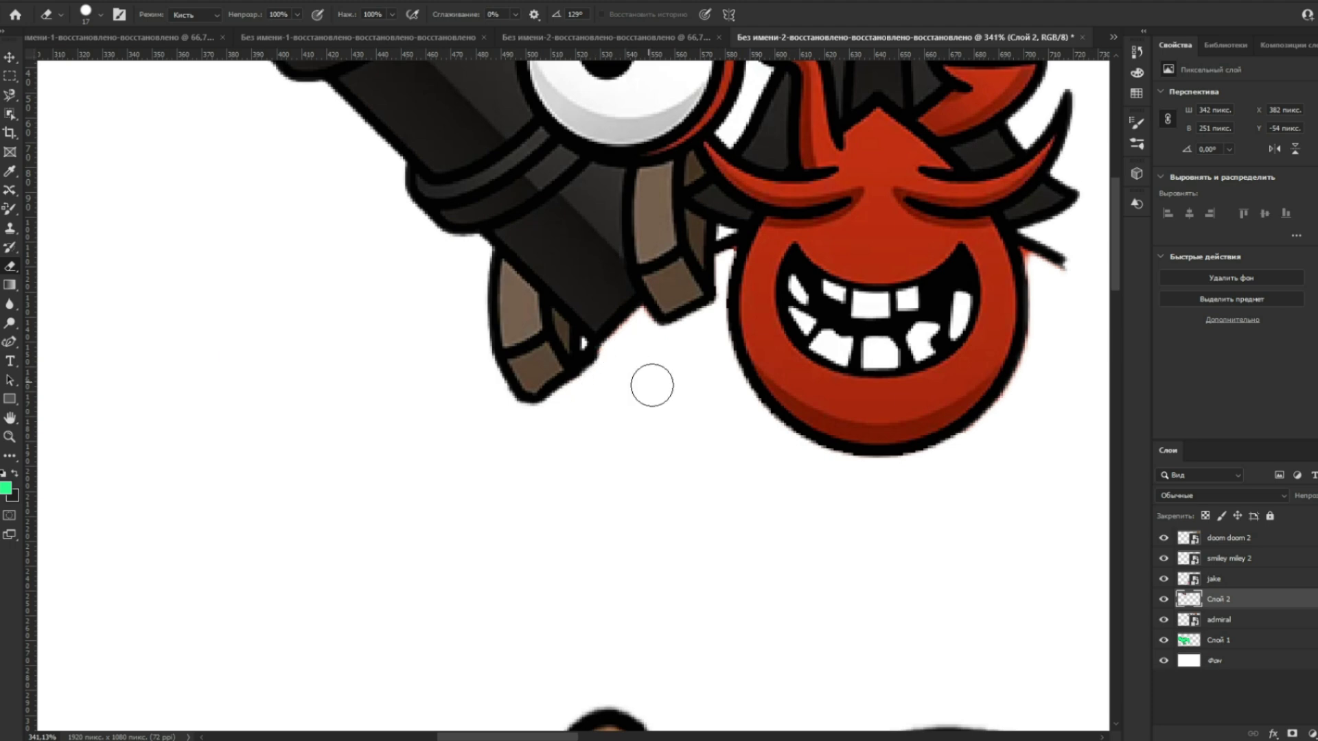
pyautogui.scroll(-3, 636, 369)
pyautogui.scroll(5, 947, 329)
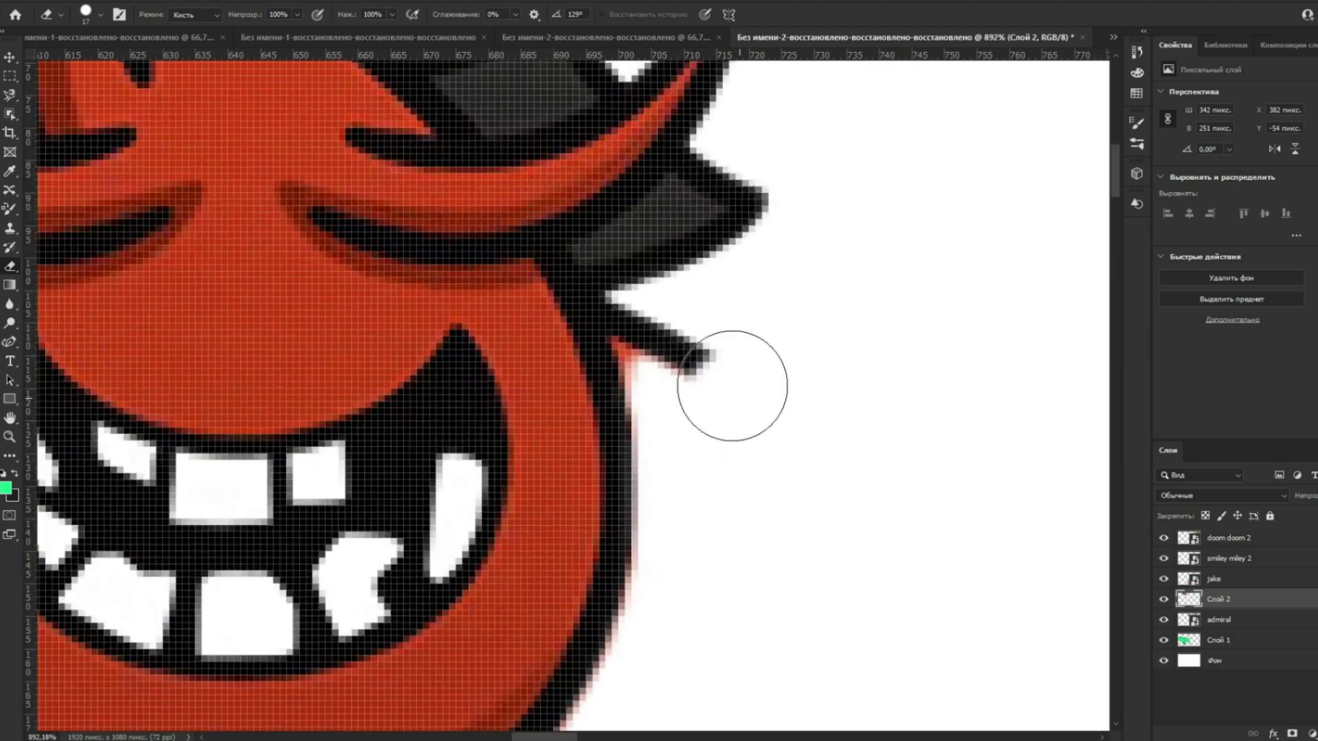
pyautogui.moveTo(731, 386); pyautogui.dragTo(673, 338)
pyautogui.rightClick(673, 338)
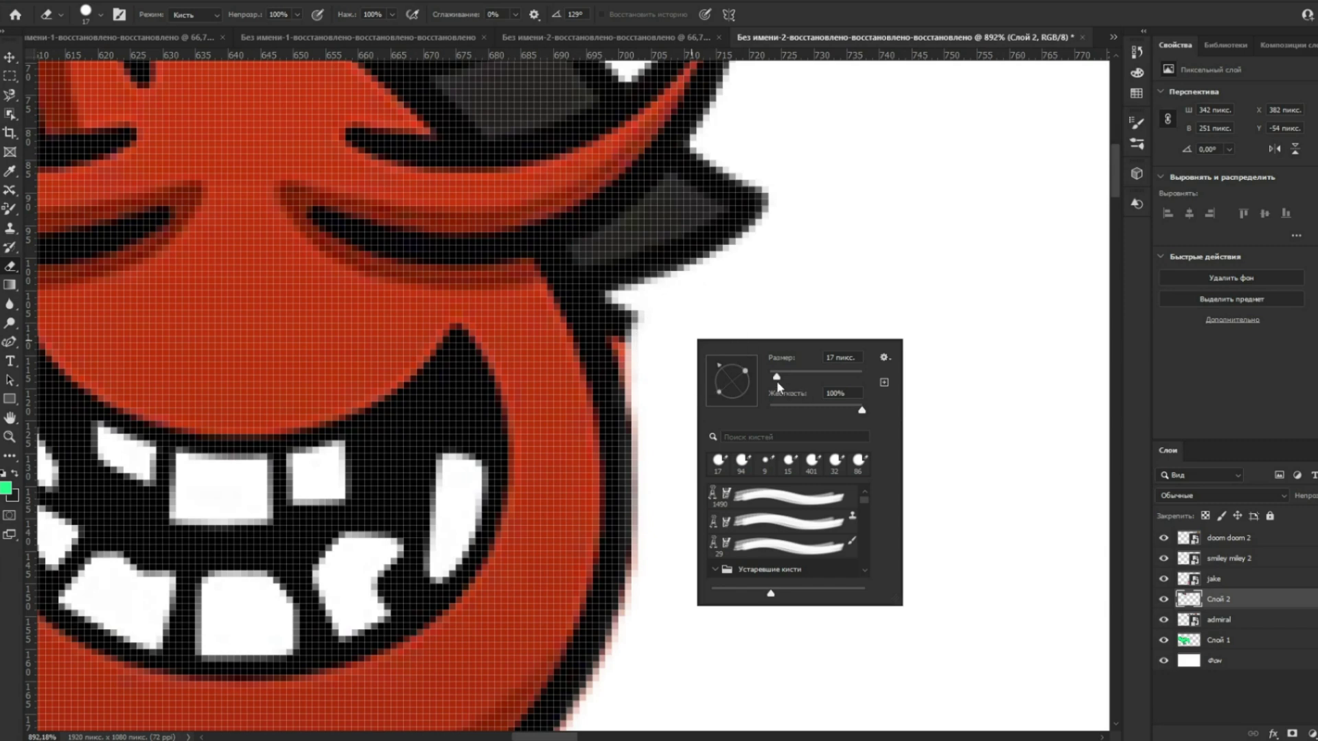
pyautogui.click(774, 380)
pyautogui.moveTo(651, 323)
pyautogui.mouseDown()
pyautogui.moveTo(641, 318)
pyautogui.moveTo(666, 413)
pyautogui.mouseUp()
pyautogui.scroll(-6, 689, 509)
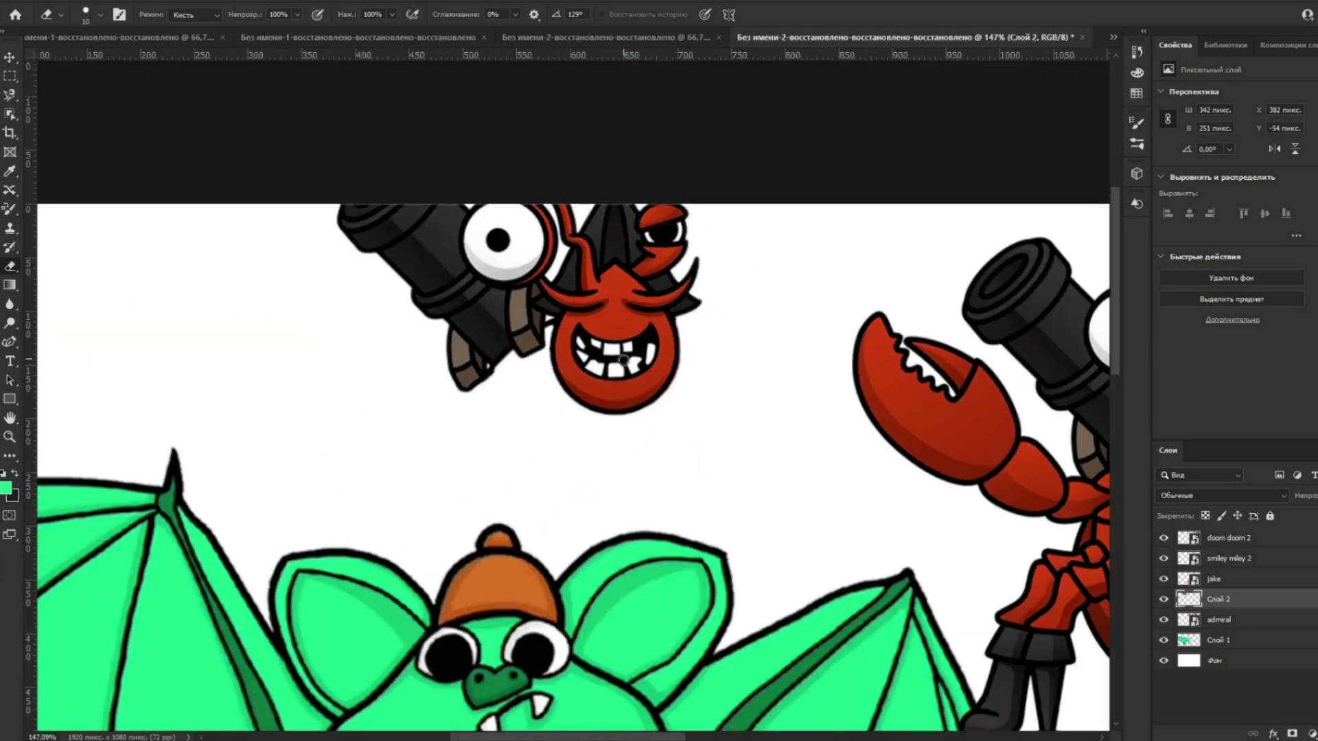
pyautogui.press('v')
pyautogui.moveTo(627, 343); pyautogui.dragTo(629, 420)
# Step: Whiten the red face fill, lower fill, cap, curled stroke and eye band with the Magic Eraser
pyautogui.press('e')
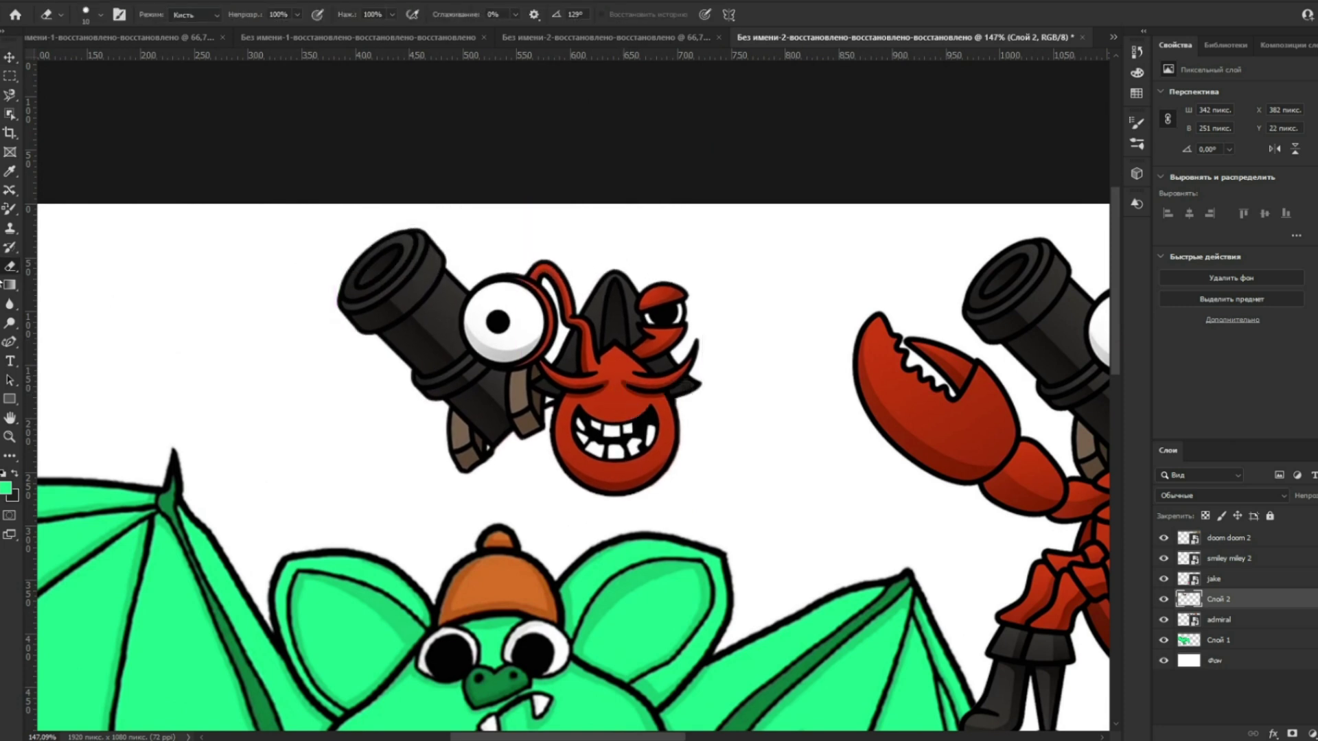
pyautogui.rightClick(10, 265)
pyautogui.click(82, 297)
pyautogui.click(645, 402)
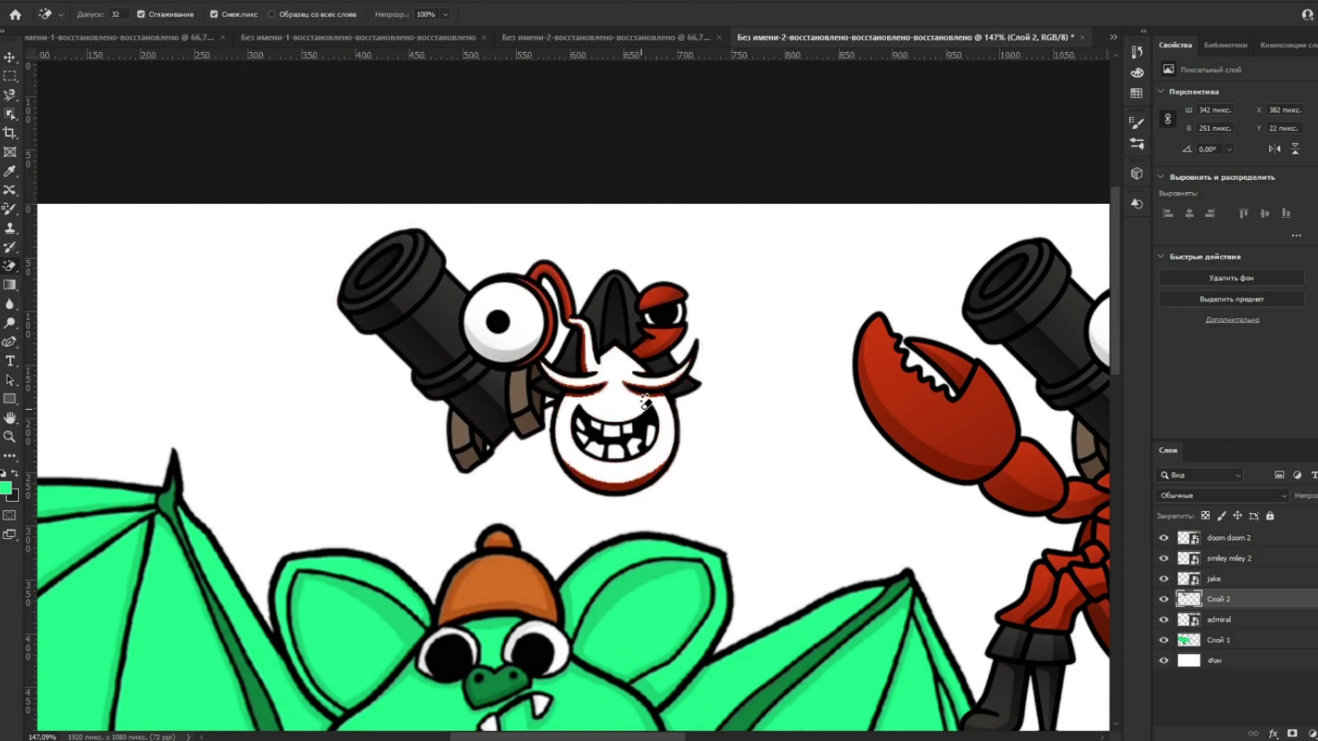
pyautogui.click(665, 334)
pyautogui.click(669, 290)
pyautogui.scroll(3, 575, 277)
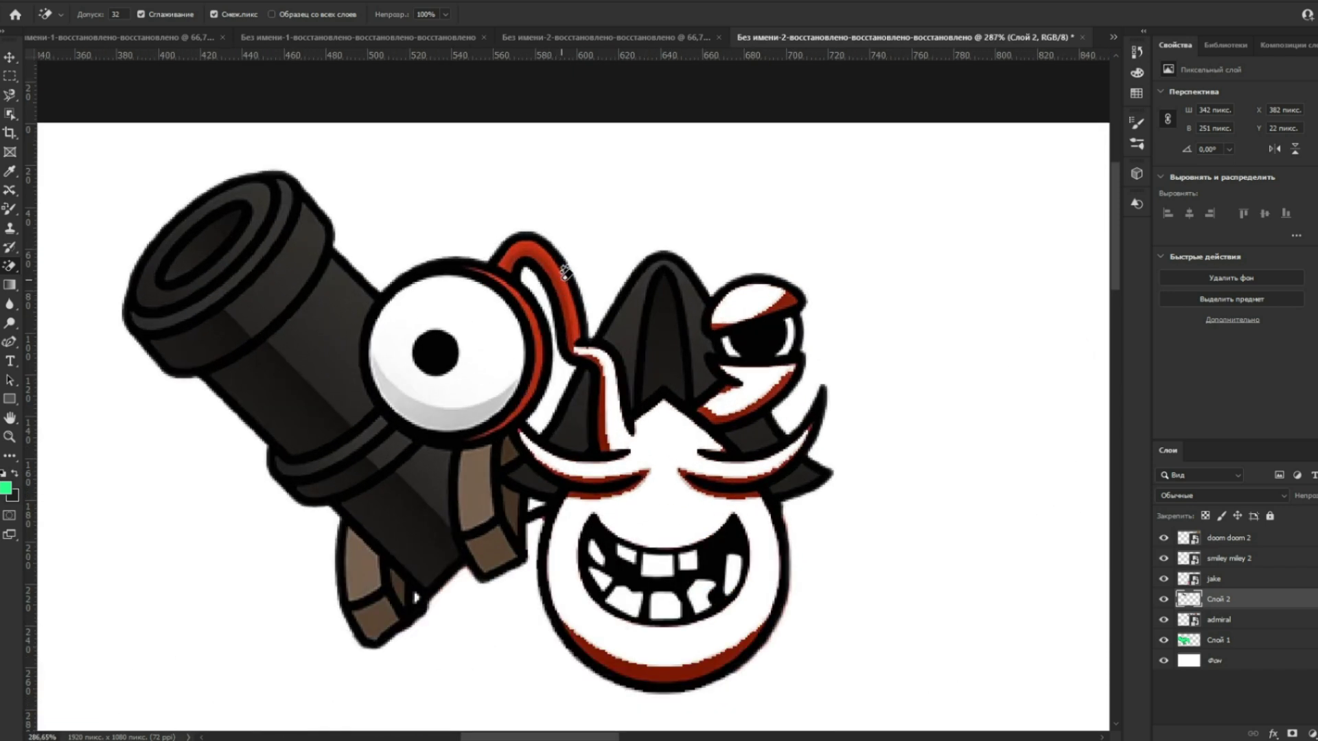
pyautogui.click(570, 285)
pyautogui.click(540, 332)
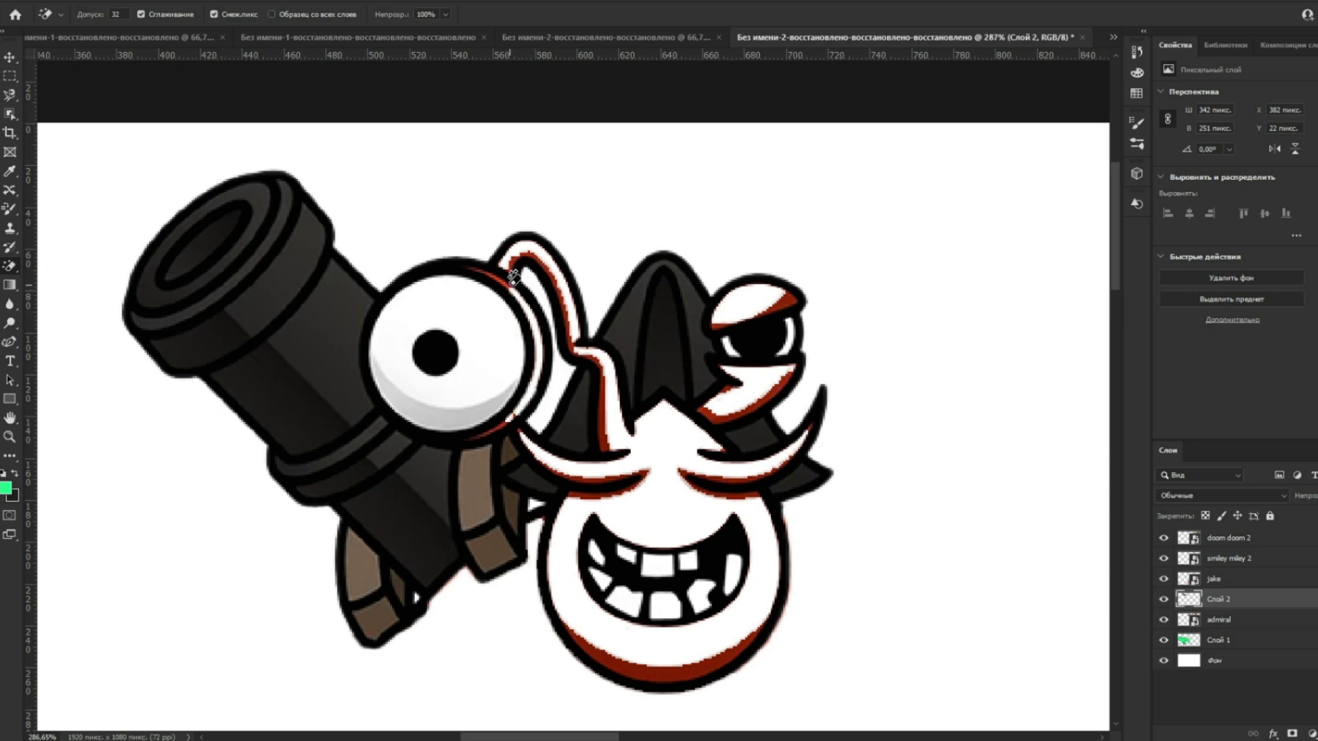
# Step: Erase the remaining red pixels along the eye's outline stroke
pyautogui.scroll(5, 519, 277)
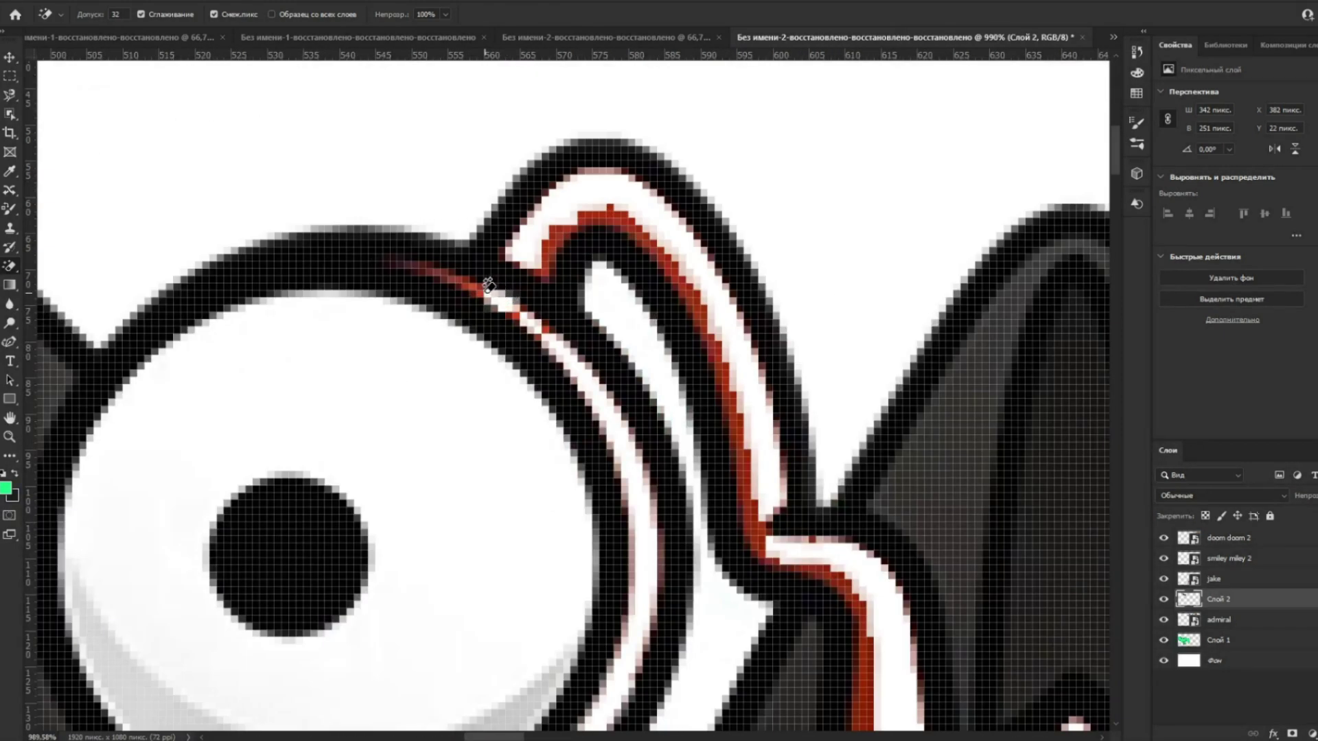
pyautogui.moveTo(554, 508); pyautogui.dragTo(596, 162)
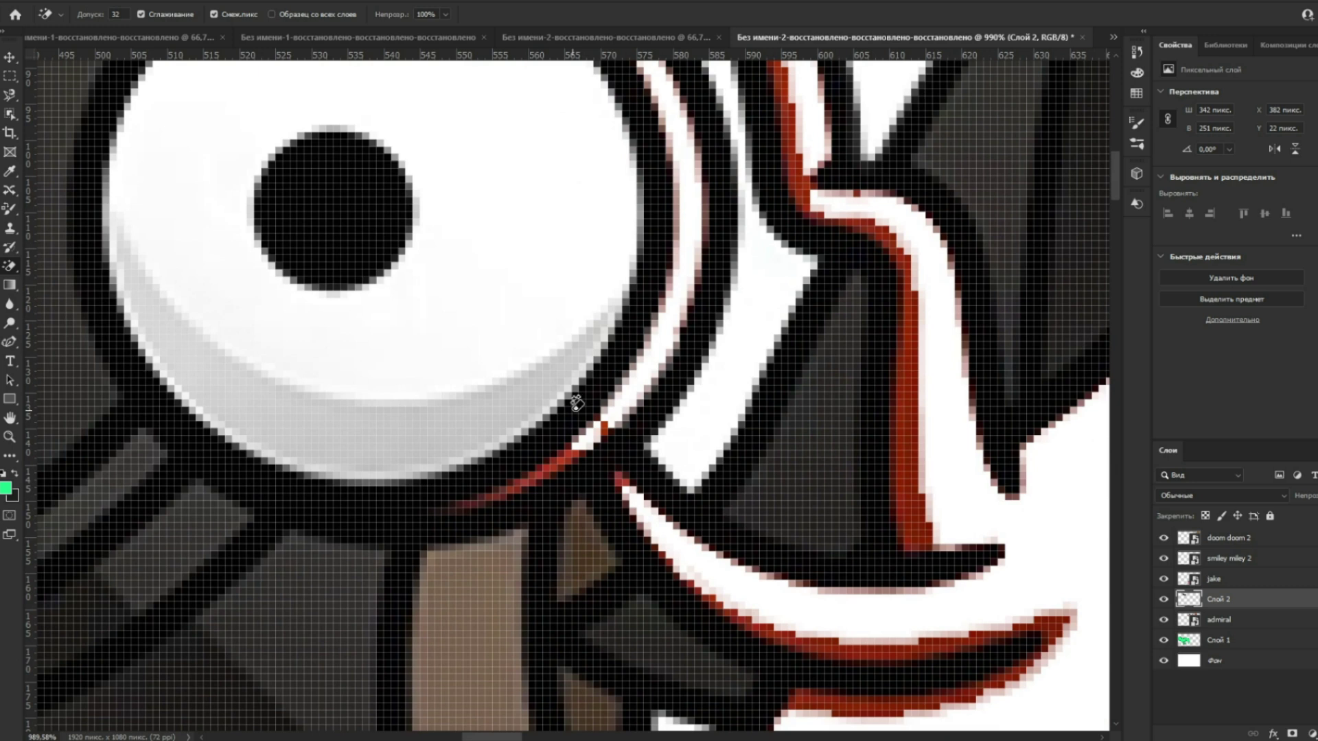
pyautogui.moveTo(564, 455); pyautogui.dragTo(506, 488)
pyautogui.click(606, 427)
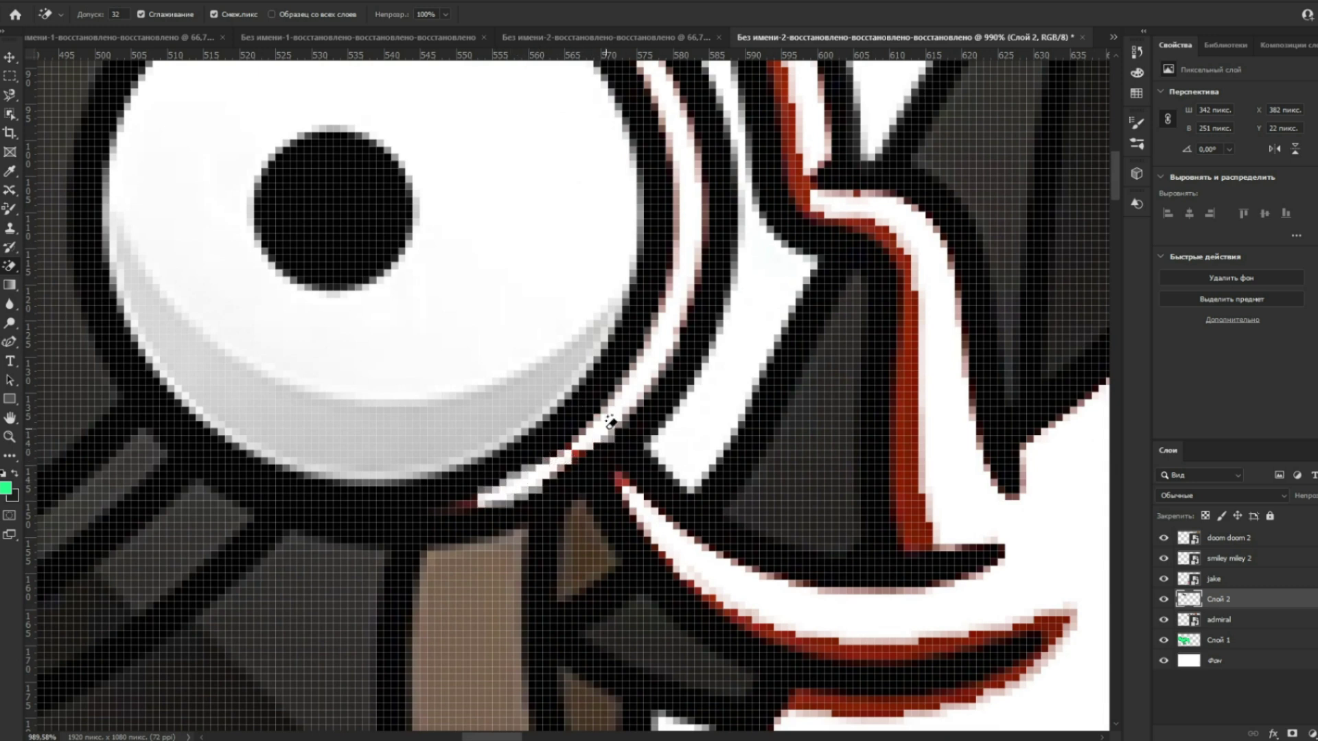
pyautogui.scroll(-8, 632, 435)
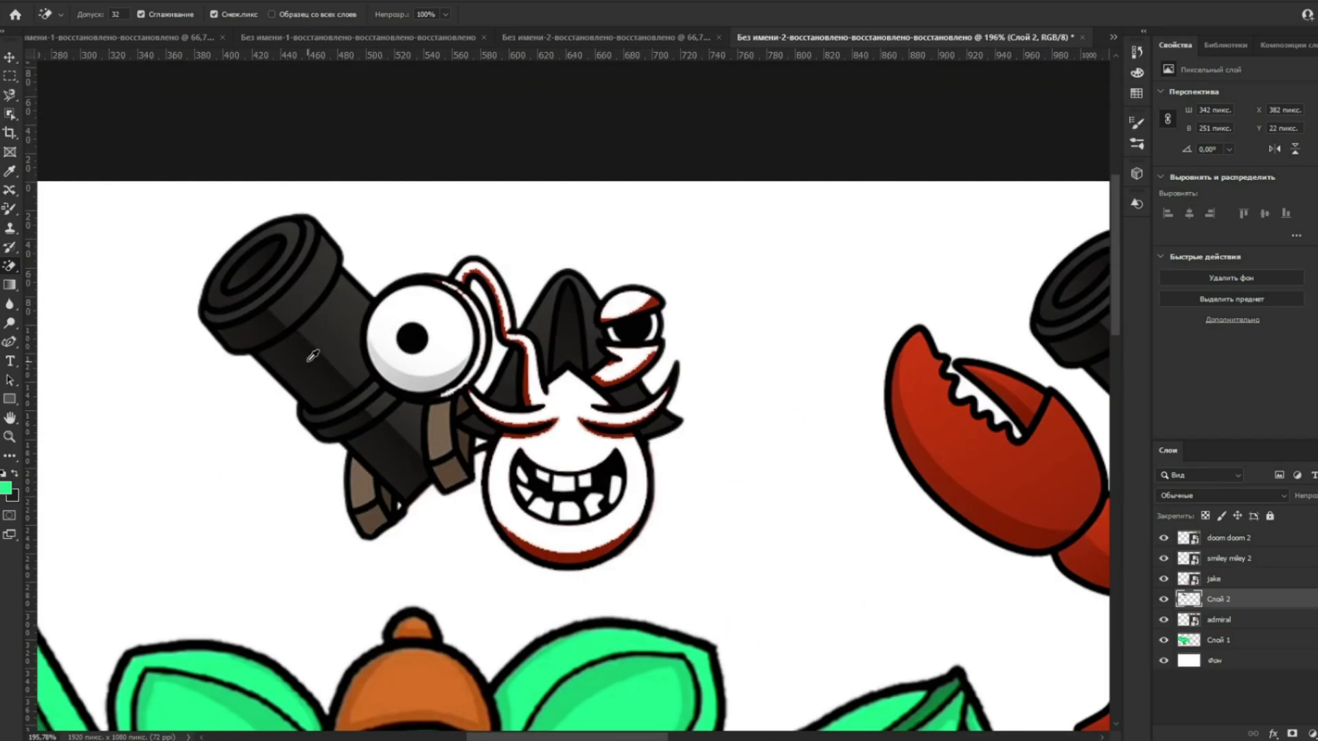
pyautogui.scroll(-1, 312, 356)
# Step: Duplicate the cannon head, shrink the copy to about a third, and place it nearby below the original layer
pyautogui.press('v')
pyautogui.moveTo(527, 354); pyautogui.dragTo(617, 403)
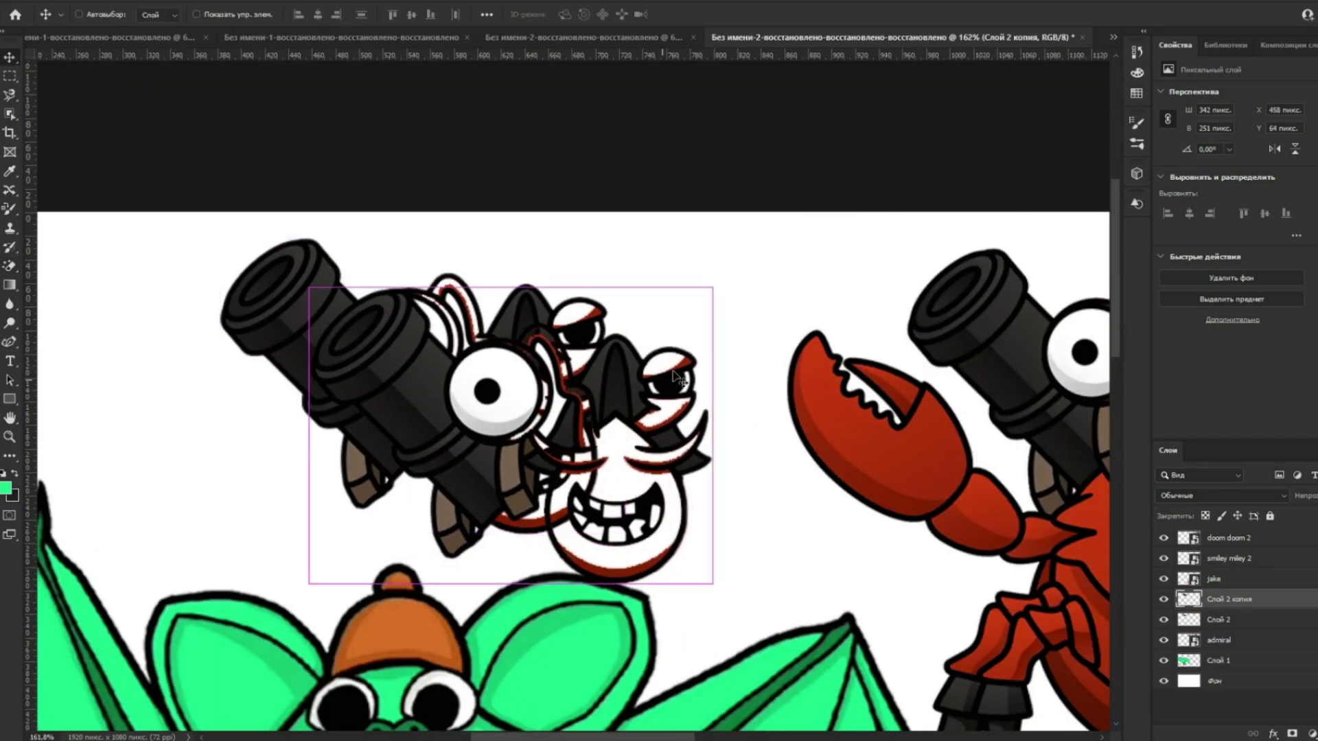
pyautogui.hotkey('ctrl', 't')
pyautogui.moveTo(712, 288); pyautogui.dragTo(452, 480)
pyautogui.moveTo(388, 522); pyautogui.dragTo(717, 295)
pyautogui.moveTo(1252, 602); pyautogui.dragTo(1252, 621)
# Step: Paint green behind the large head's face with a 136 px brush, undoing a trial erase
pyautogui.press('b')
pyautogui.rightClick(10, 208)
pyautogui.click(83, 206)
pyautogui.rightClick(617, 564)
pyautogui.click(750, 515)
pyautogui.moveTo(535, 420)
pyautogui.mouseDown()
pyautogui.moveTo(521, 456)
pyautogui.moveTo(552, 468)
pyautogui.moveTo(501, 389)
pyautogui.moveTo(439, 343)
pyautogui.moveTo(445, 369)
pyautogui.moveTo(453, 332)
pyautogui.moveTo(539, 346)
pyautogui.moveTo(555, 379)
pyautogui.moveTo(547, 359)
pyautogui.moveTo(501, 345)
pyautogui.moveTo(468, 410)
pyautogui.moveTo(515, 419)
pyautogui.mouseUp()
pyautogui.press('e')
pyautogui.click(472, 352)
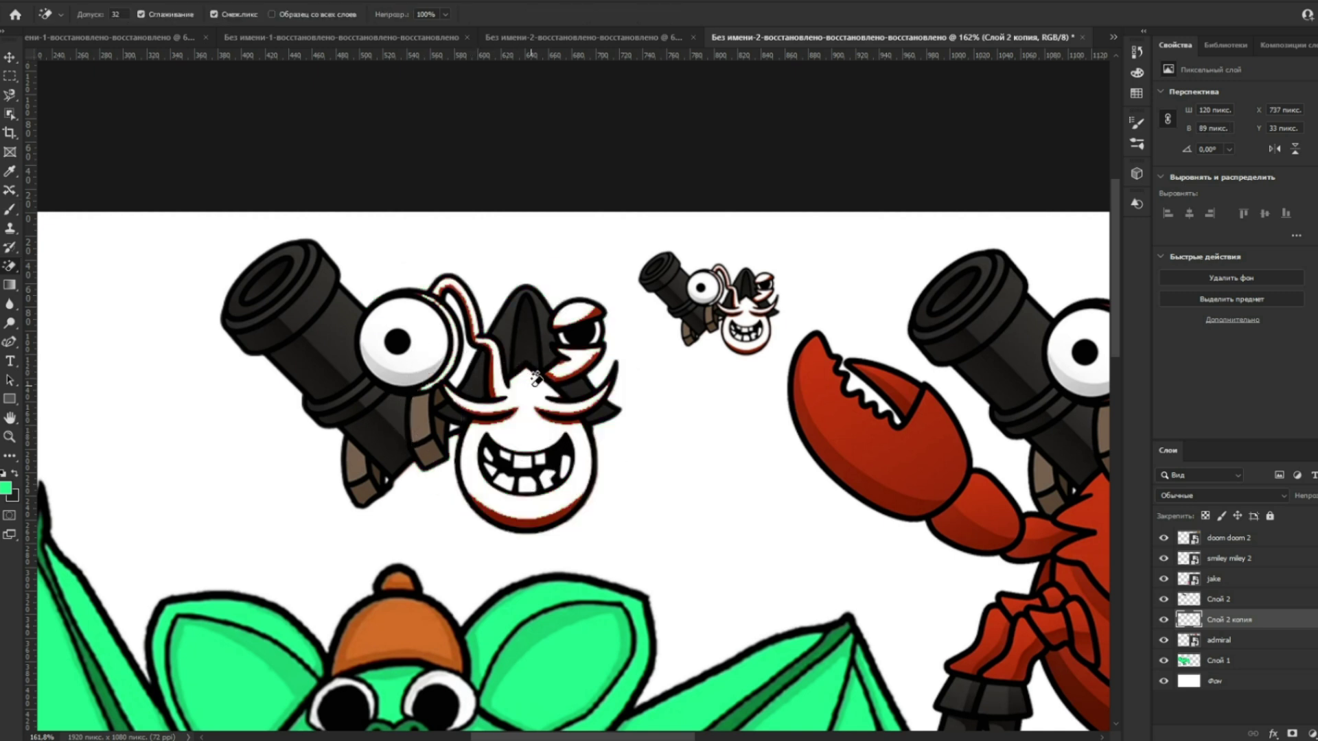
pyautogui.hotkey('ctrl', 'z')
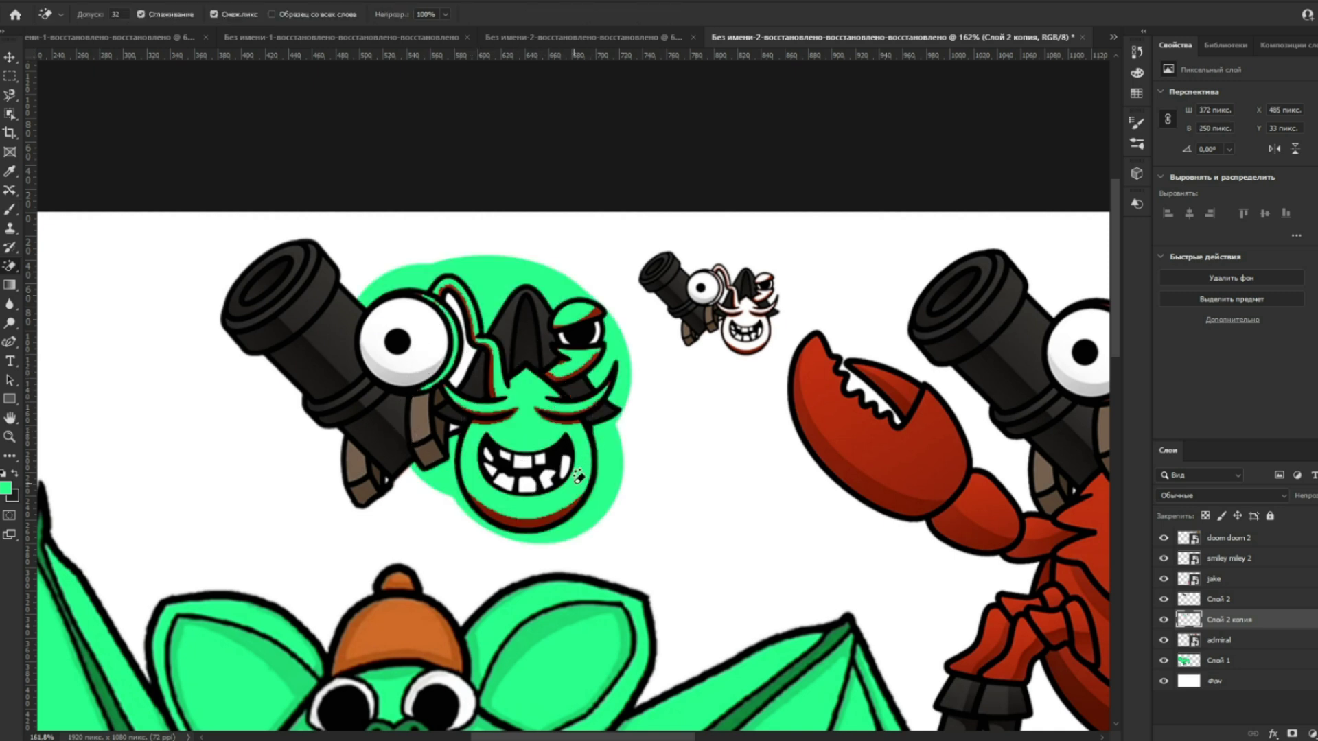
# Step: Merge the copy and the original head layers into one layer
pyautogui.keyDown('shift'); pyautogui.click(1252, 601); pyautogui.keyUp('shift')
pyautogui.rightClick(1245, 607)
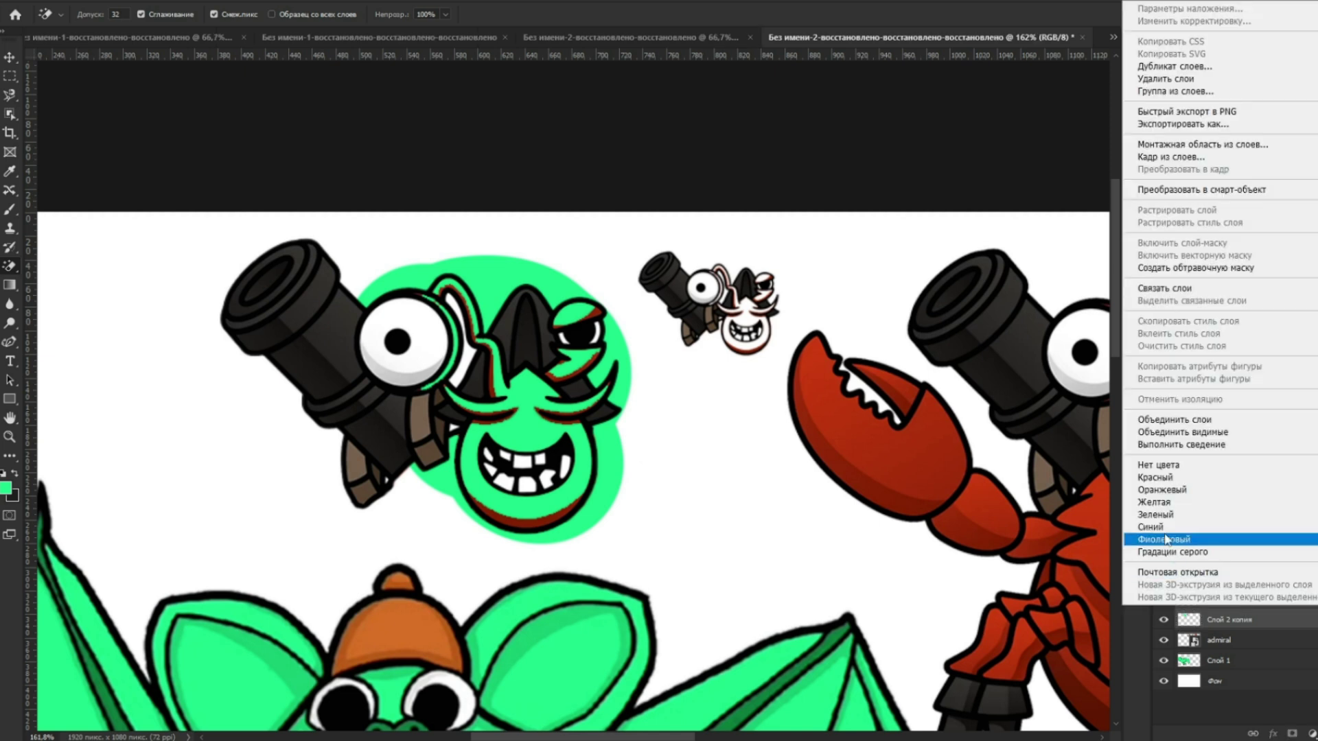
pyautogui.click(1164, 422)
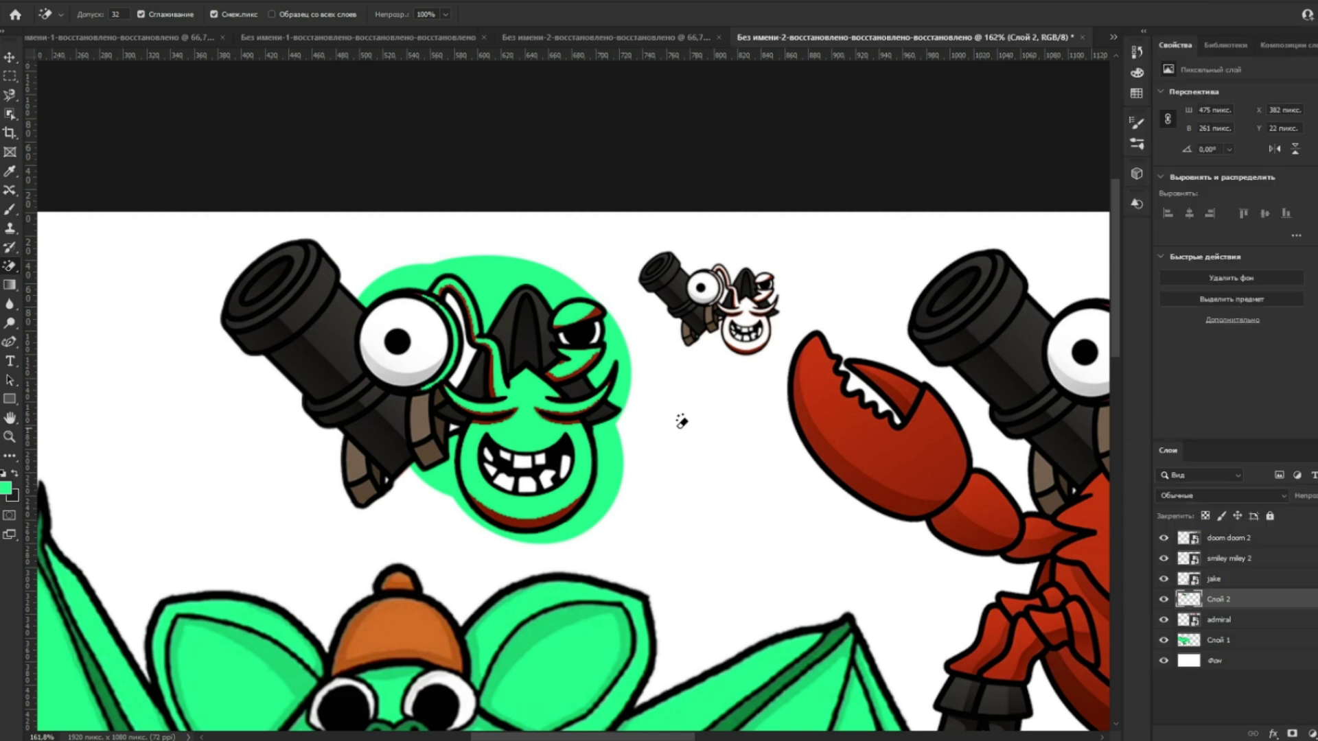
# Step: Erase the green halo, the red bottom rim and the red line under the right eyebrow
pyautogui.click(615, 353)
pyautogui.click(520, 283)
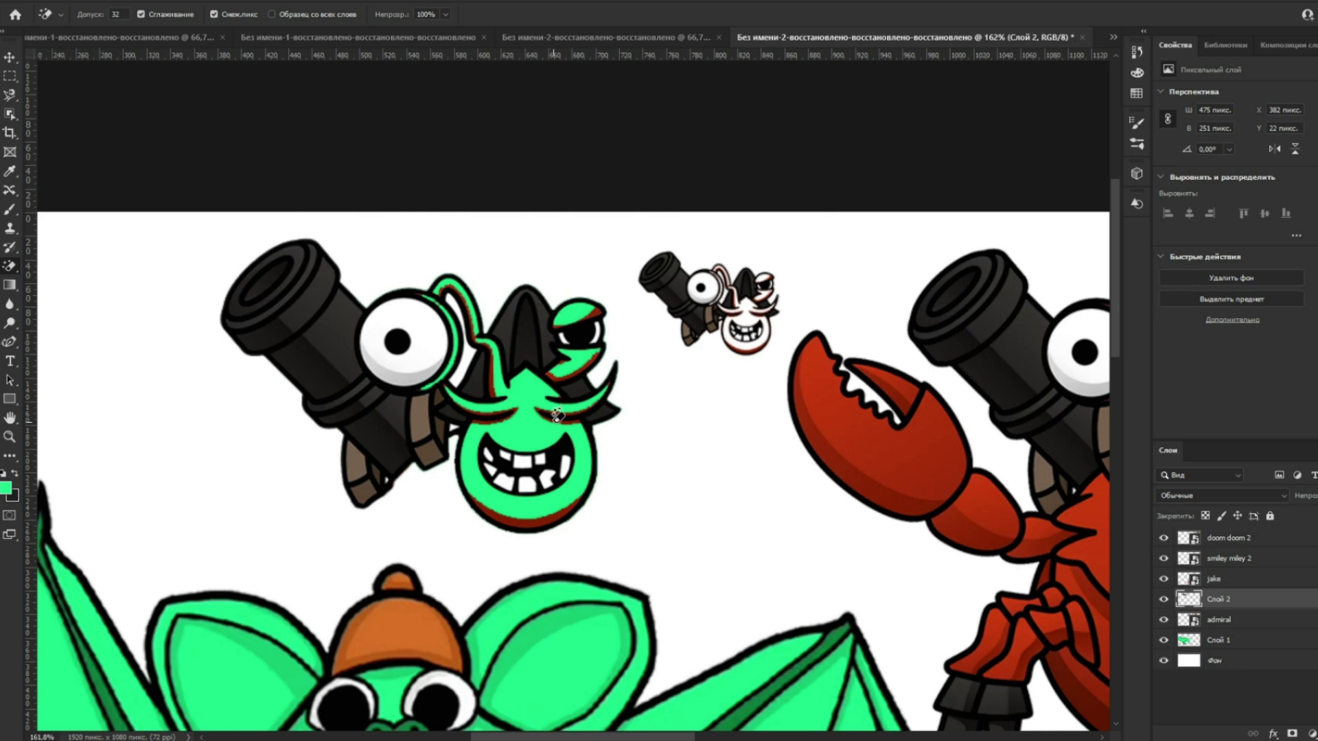
pyautogui.click(537, 529)
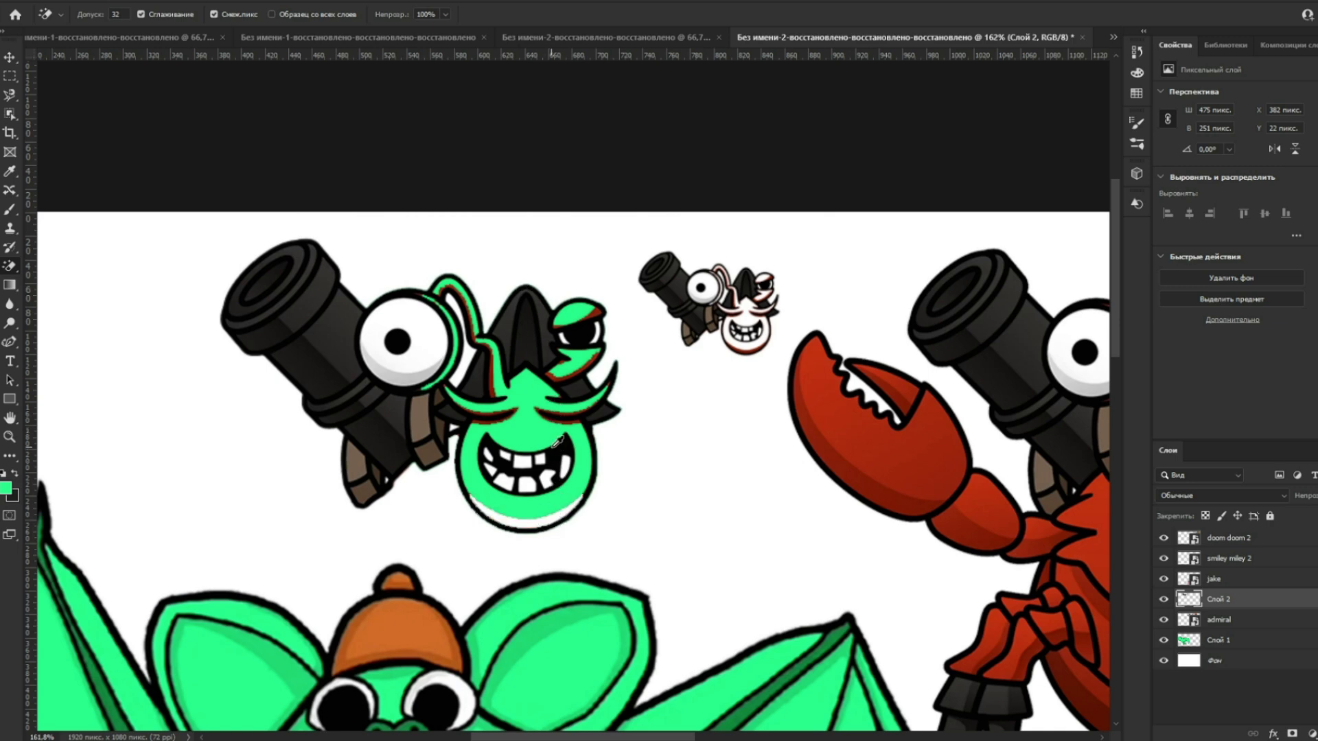
pyautogui.scroll(5, 574, 413)
pyautogui.click(574, 414)
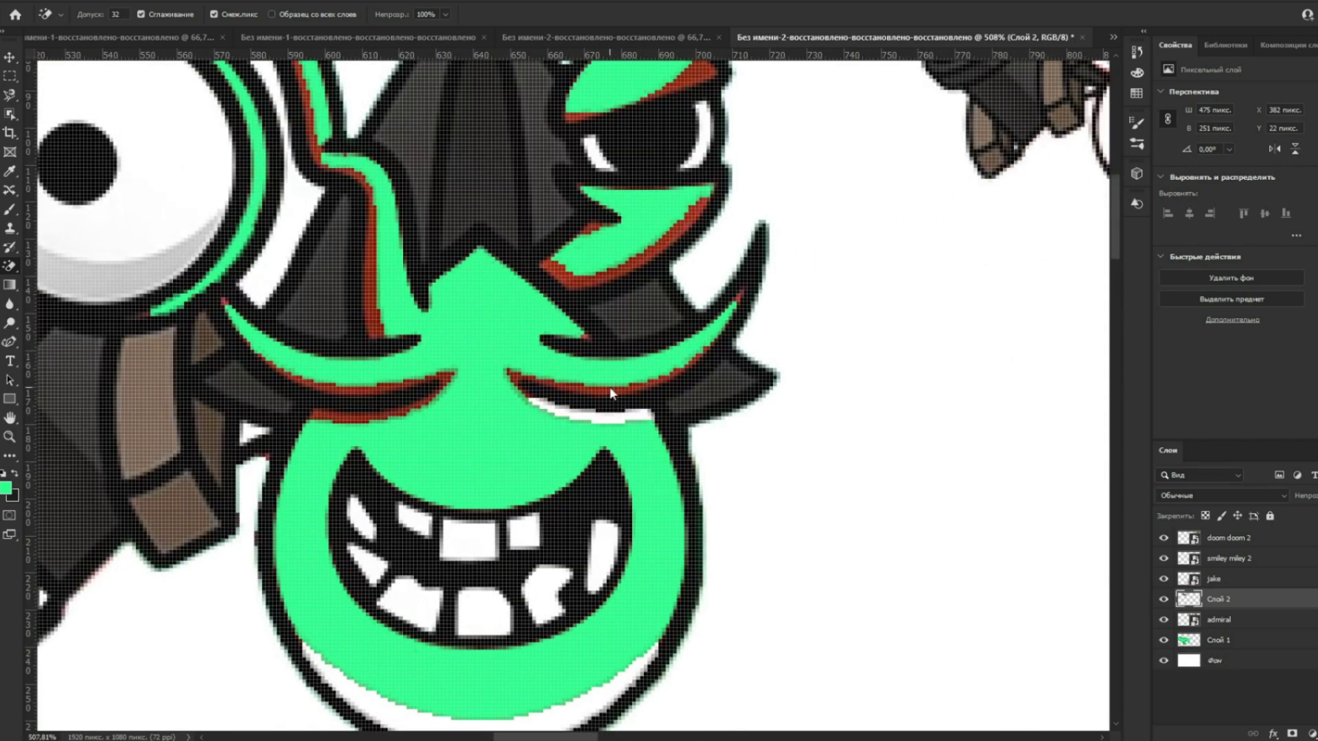
pyautogui.click(614, 381)
pyautogui.click(539, 383)
pyautogui.click(522, 369)
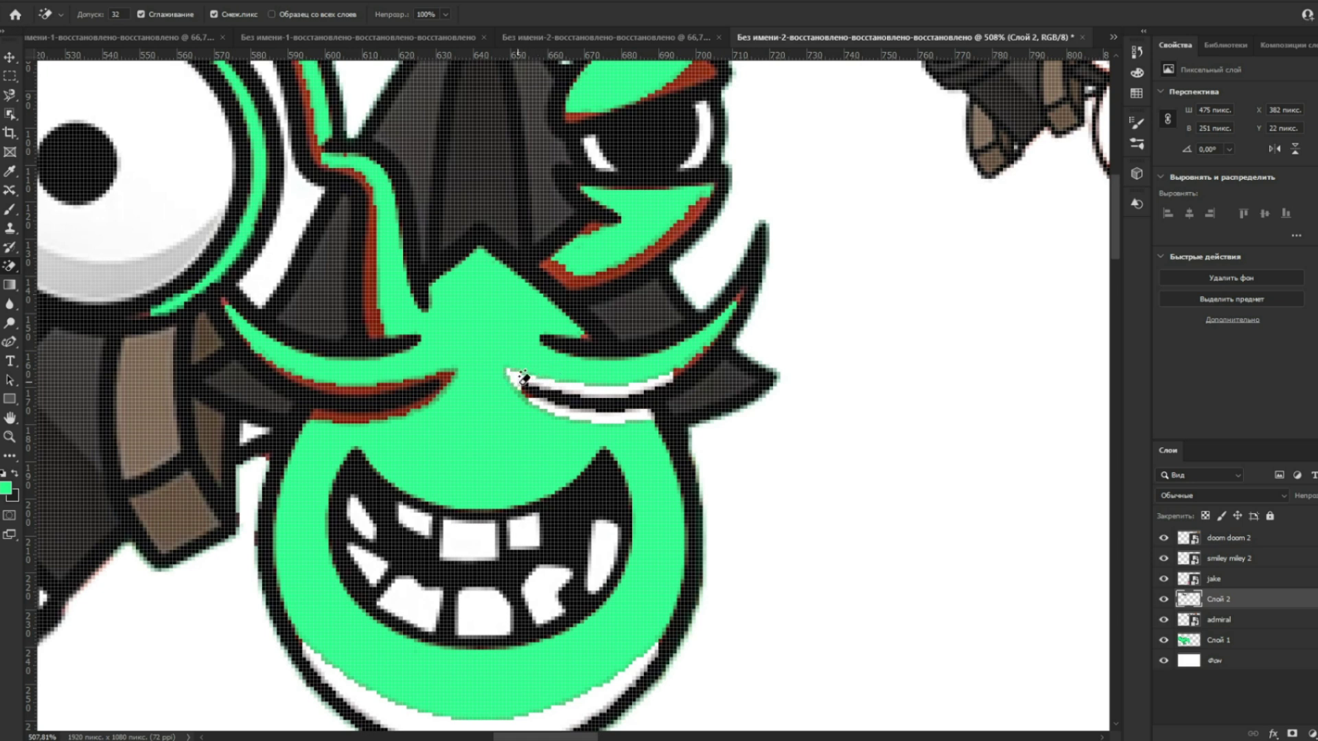
# Step: Erase the red shading around the right eye and along the lower green strokes
pyautogui.click(571, 274)
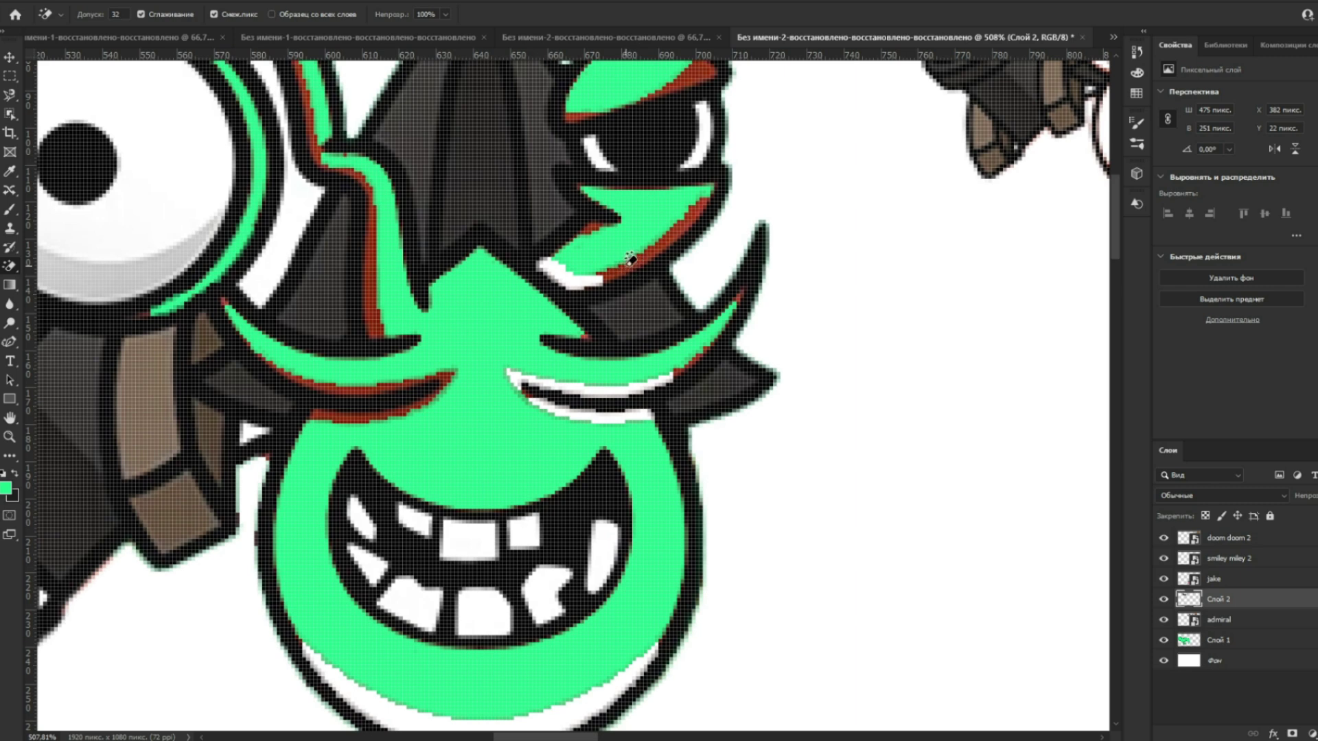
pyautogui.click(623, 269)
pyautogui.click(699, 76)
pyautogui.moveTo(649, 251); pyautogui.dragTo(702, 426)
pyautogui.scroll(4, 608, 329)
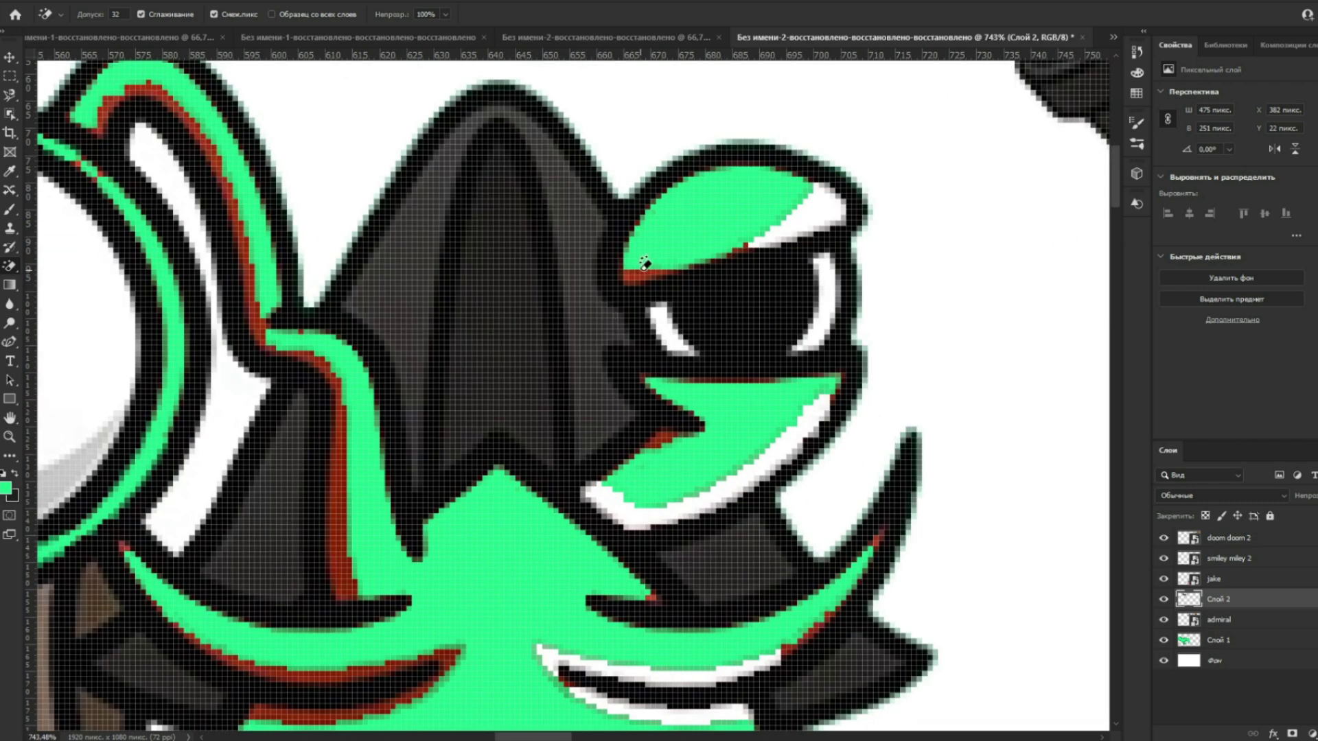
pyautogui.click(640, 272)
pyautogui.click(340, 476)
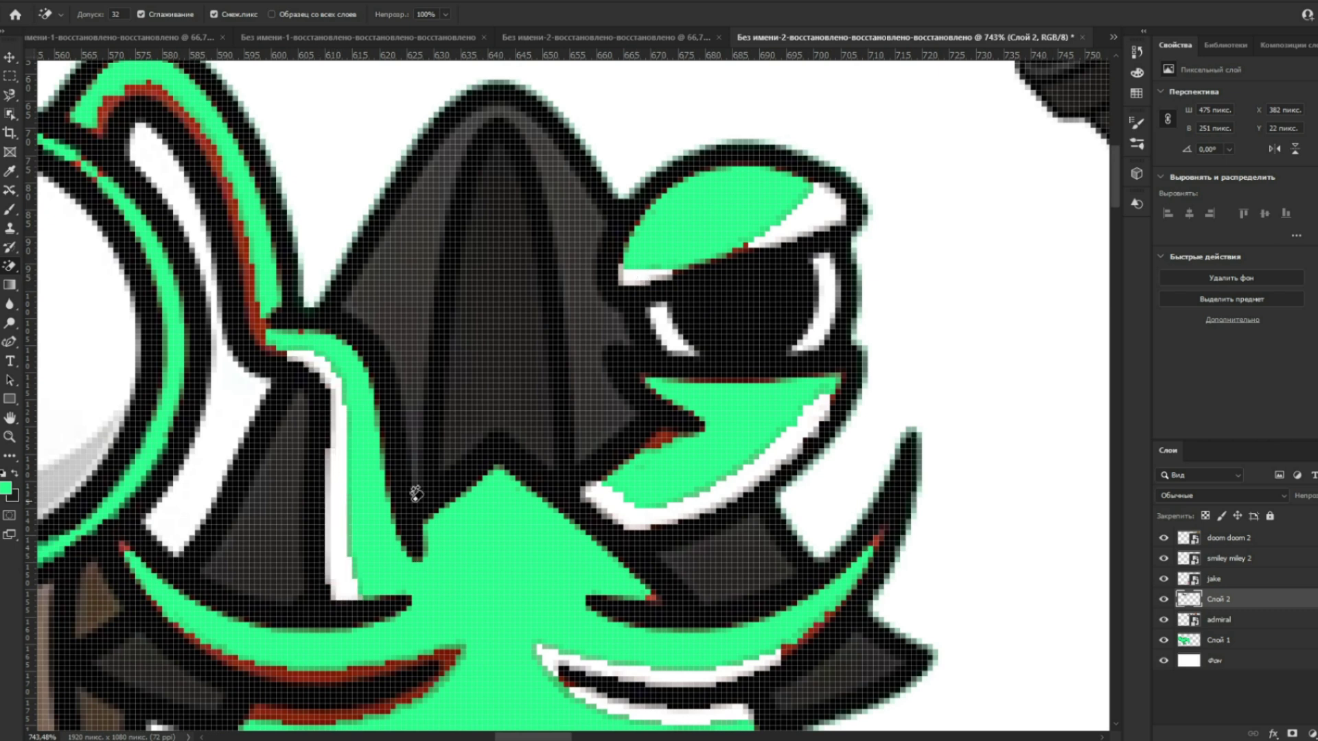
pyautogui.click(661, 441)
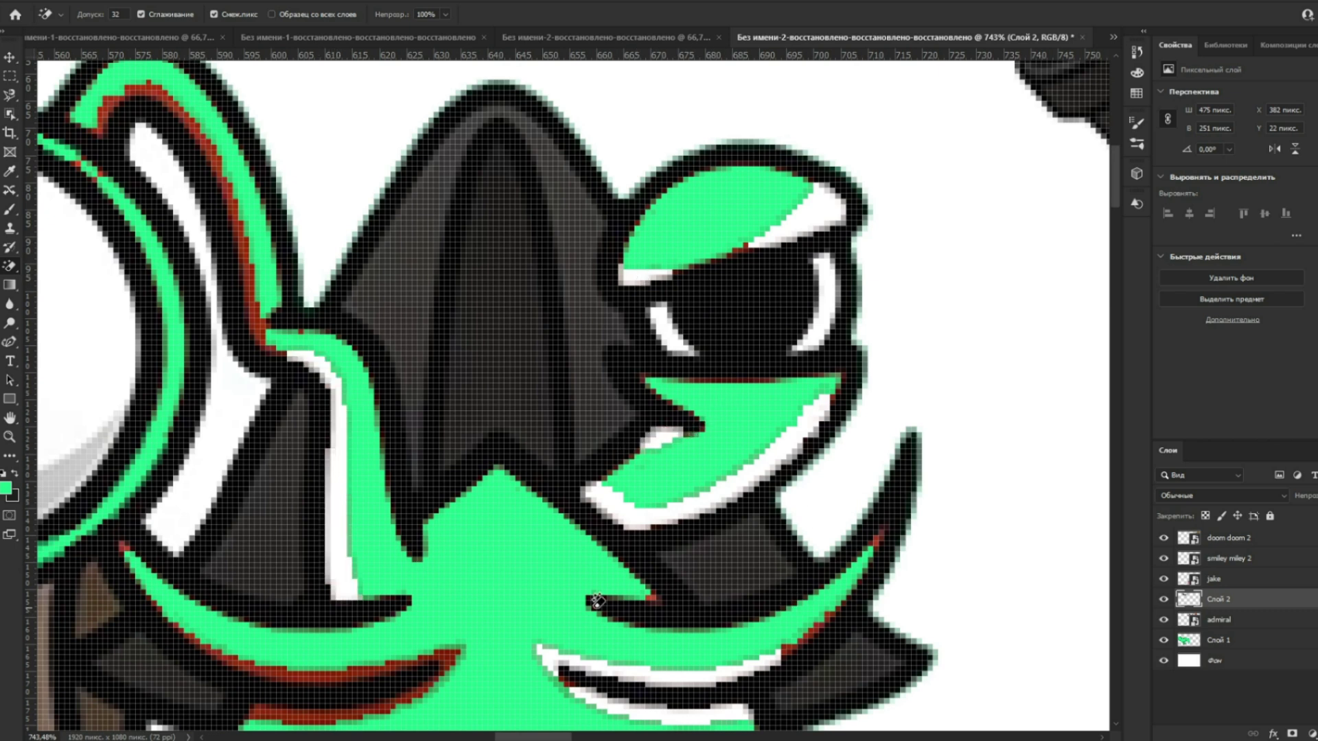
pyautogui.click(306, 670)
pyautogui.click(348, 712)
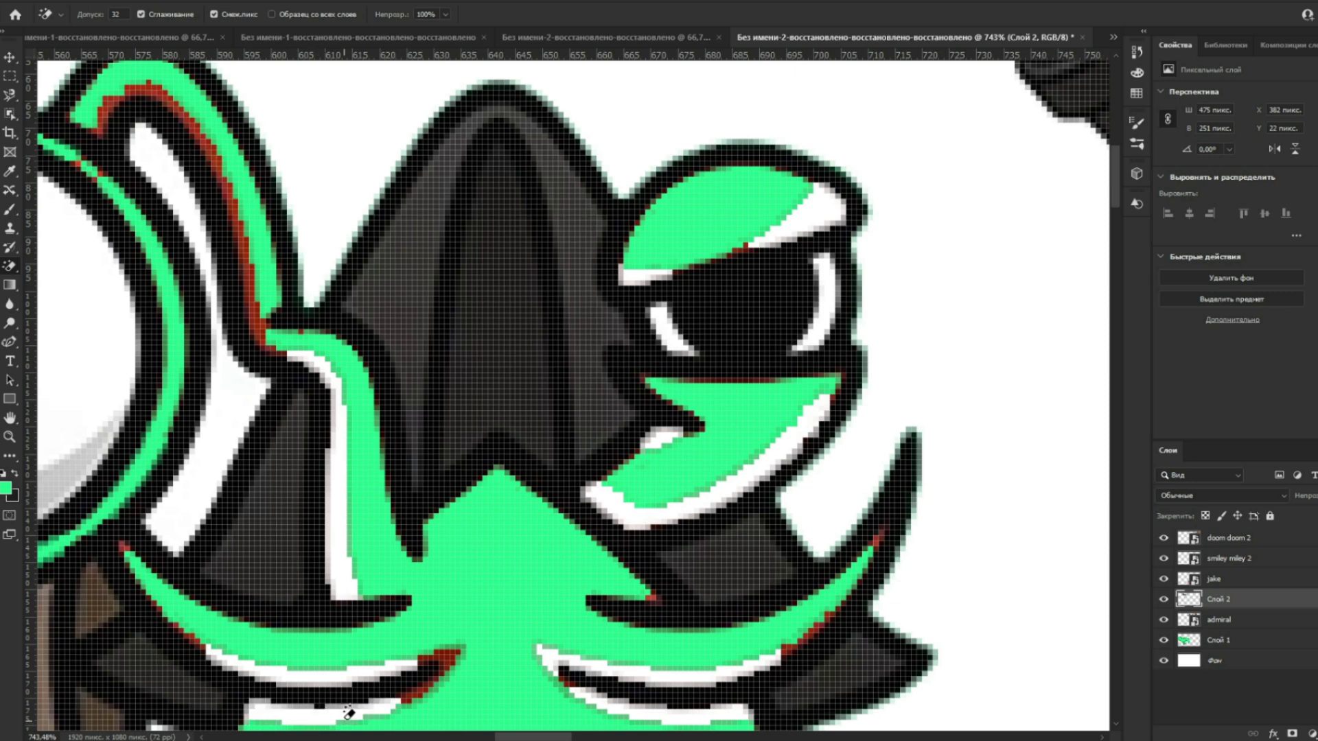
pyautogui.click(448, 656)
pyautogui.click(411, 694)
pyautogui.click(426, 683)
# Step: Erase the remaining red bands along the left stroke's top arc and tip
pyautogui.moveTo(226, 449)
pyautogui.mouseDown()
pyautogui.moveTo(462, 476)
pyautogui.moveTo(498, 495)
pyautogui.mouseUp()
pyautogui.click(533, 353)
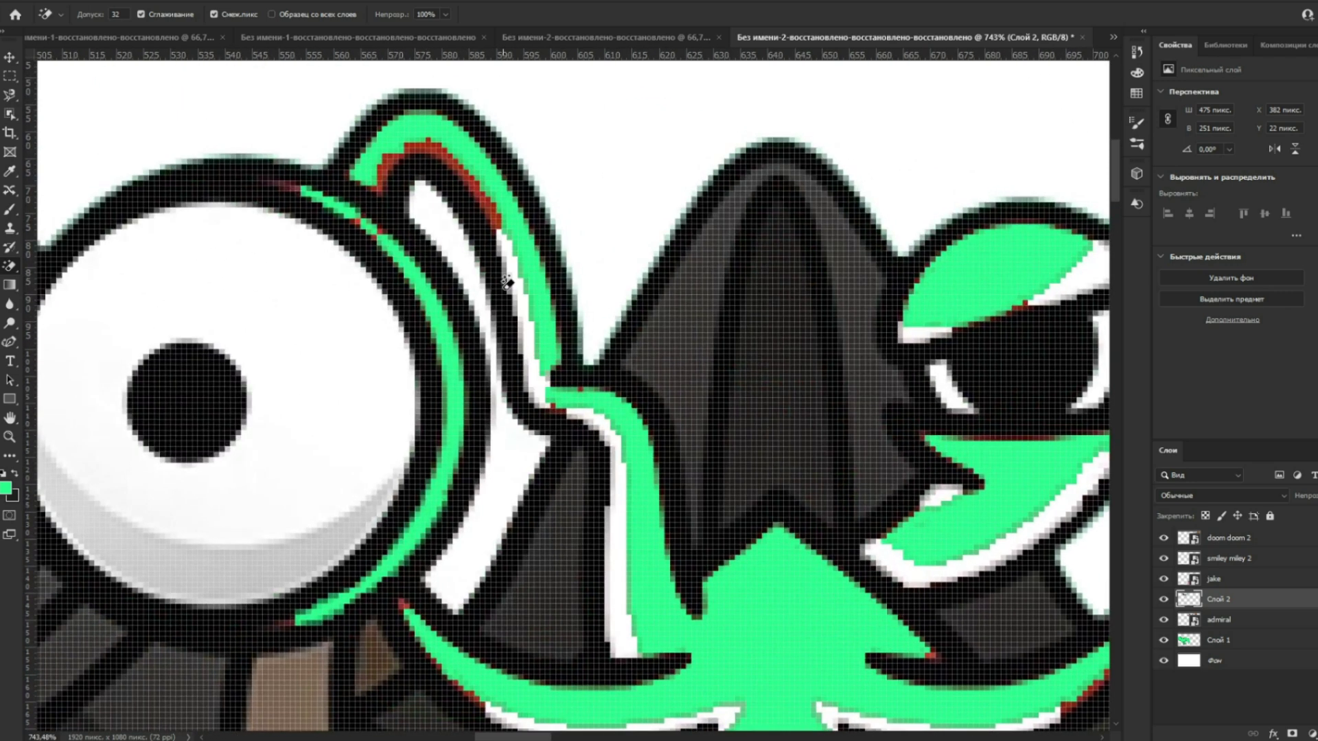
pyautogui.click(480, 188)
pyautogui.click(394, 160)
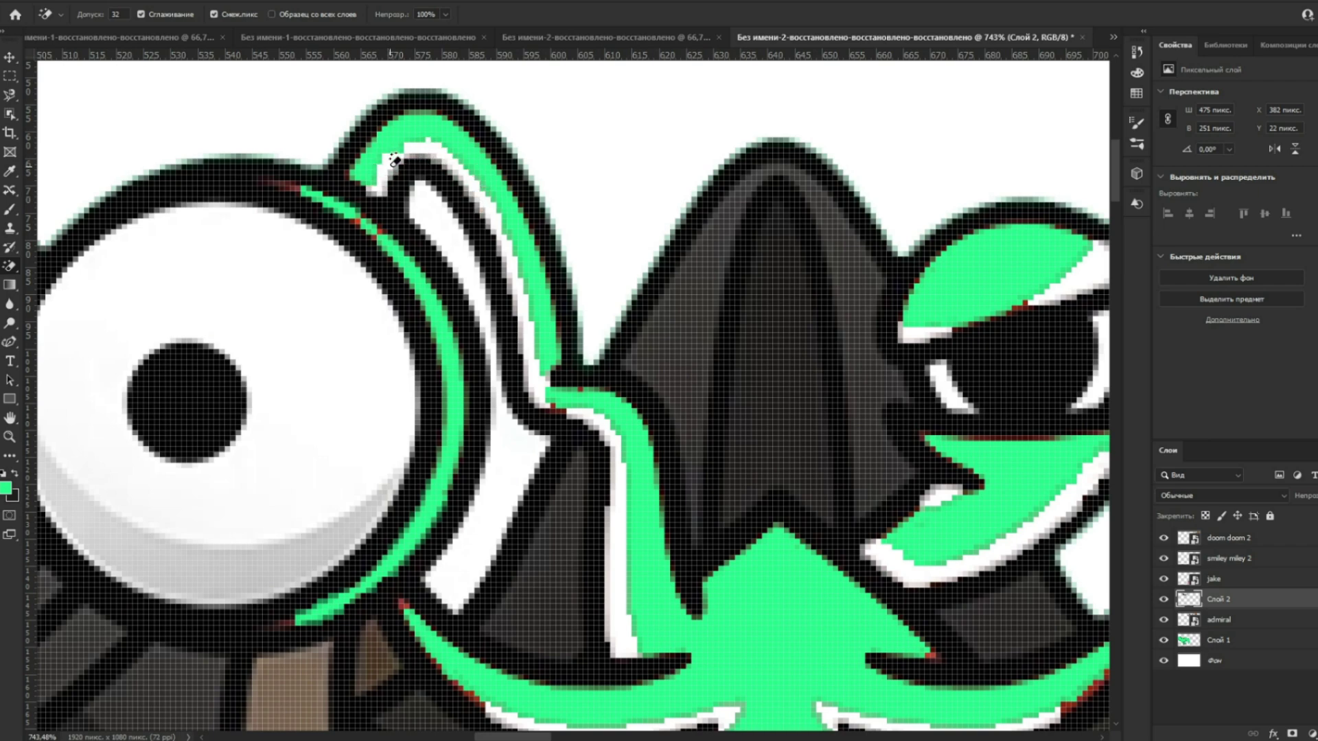
pyautogui.scroll(-6, 445, 510)
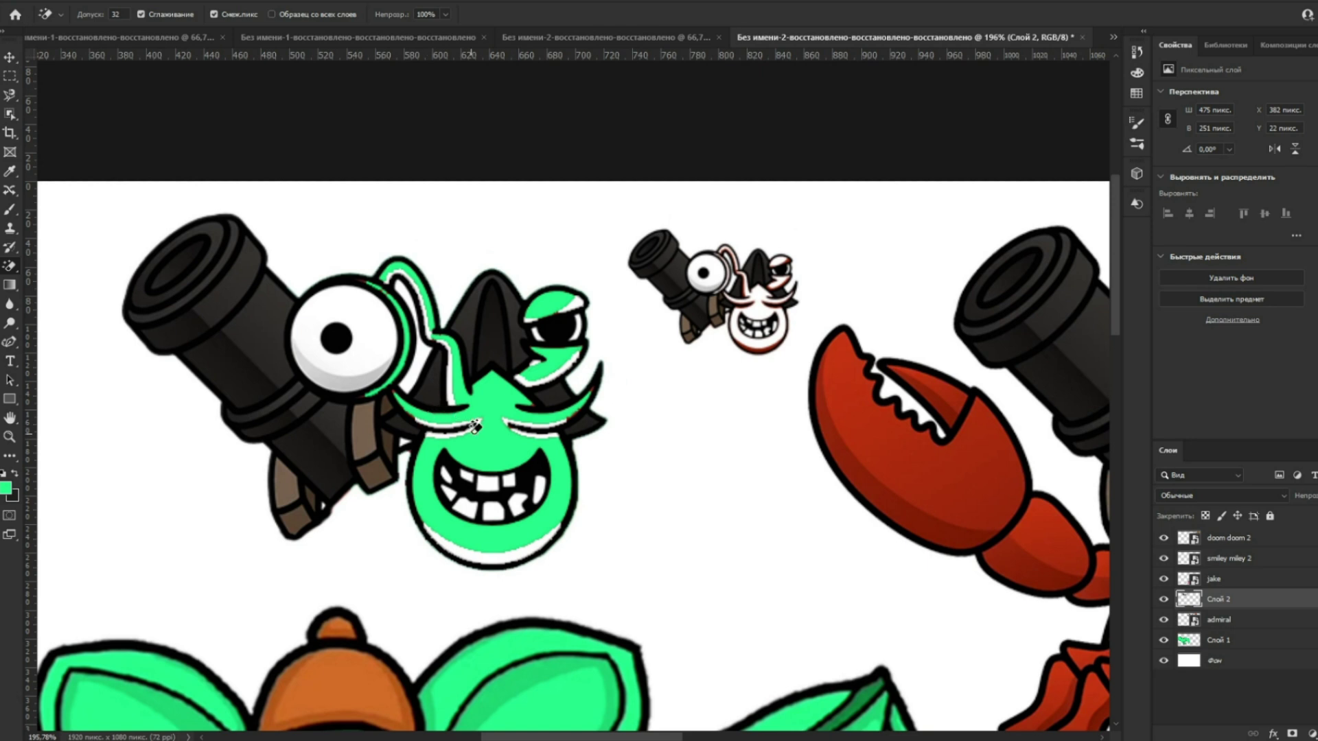
# Step: Duplicate the green creature, shrink the copy beside the thumbnails, and layer it below the original
pyautogui.scroll(-1, 476, 426)
pyautogui.press('v')
pyautogui.keyDown('alt'); pyautogui.moveTo(502, 422); pyautogui.dragTo(574, 451); pyautogui.keyUp('alt')
pyautogui.hotkey('ctrl', 't')
pyautogui.moveTo(839, 252); pyautogui.dragTo(800, 249)
pyautogui.moveTo(1251, 616); pyautogui.dragTo(1242, 629)
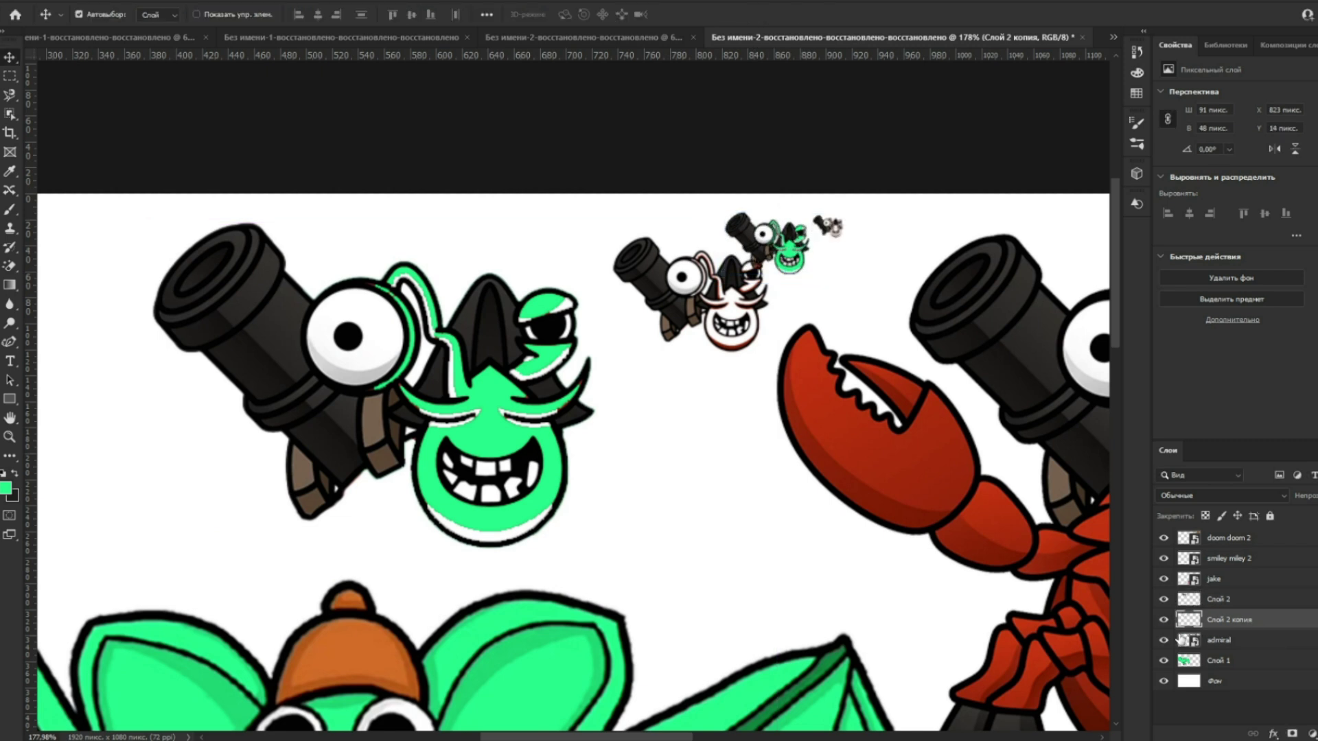
# Step: Paint a green blob behind the creature, merge it down, and magic-erase the outer blob
pyautogui.press('b')
pyautogui.moveTo(537, 636)
pyautogui.mouseDown()
pyautogui.moveTo(574, 441)
pyautogui.moveTo(485, 456)
pyautogui.moveTo(382, 323)
pyautogui.moveTo(355, 355)
pyautogui.moveTo(521, 275)
pyautogui.moveTo(590, 357)
pyautogui.moveTo(439, 522)
pyautogui.moveTo(374, 353)
pyautogui.moveTo(412, 322)
pyautogui.moveTo(357, 275)
pyautogui.moveTo(426, 384)
pyautogui.mouseUp()
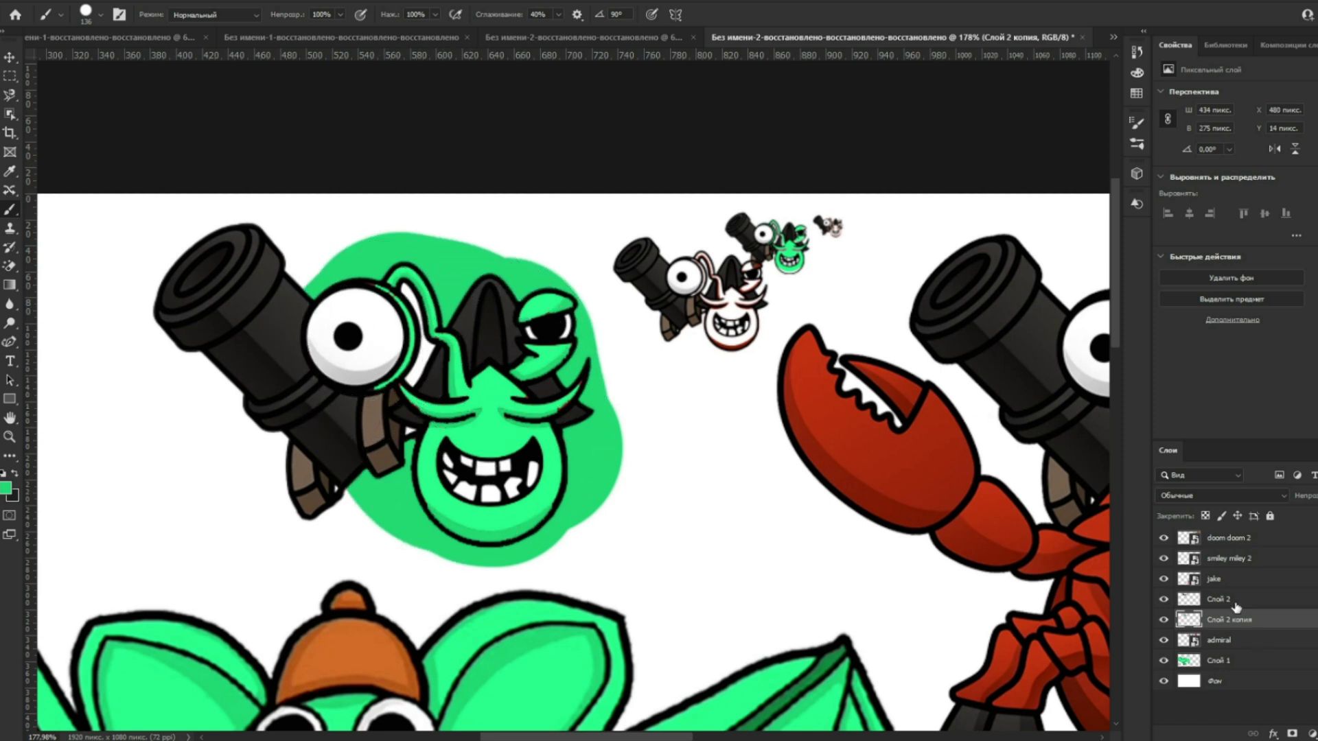
pyautogui.rightClick(1238, 619)
pyautogui.click(1181, 426)
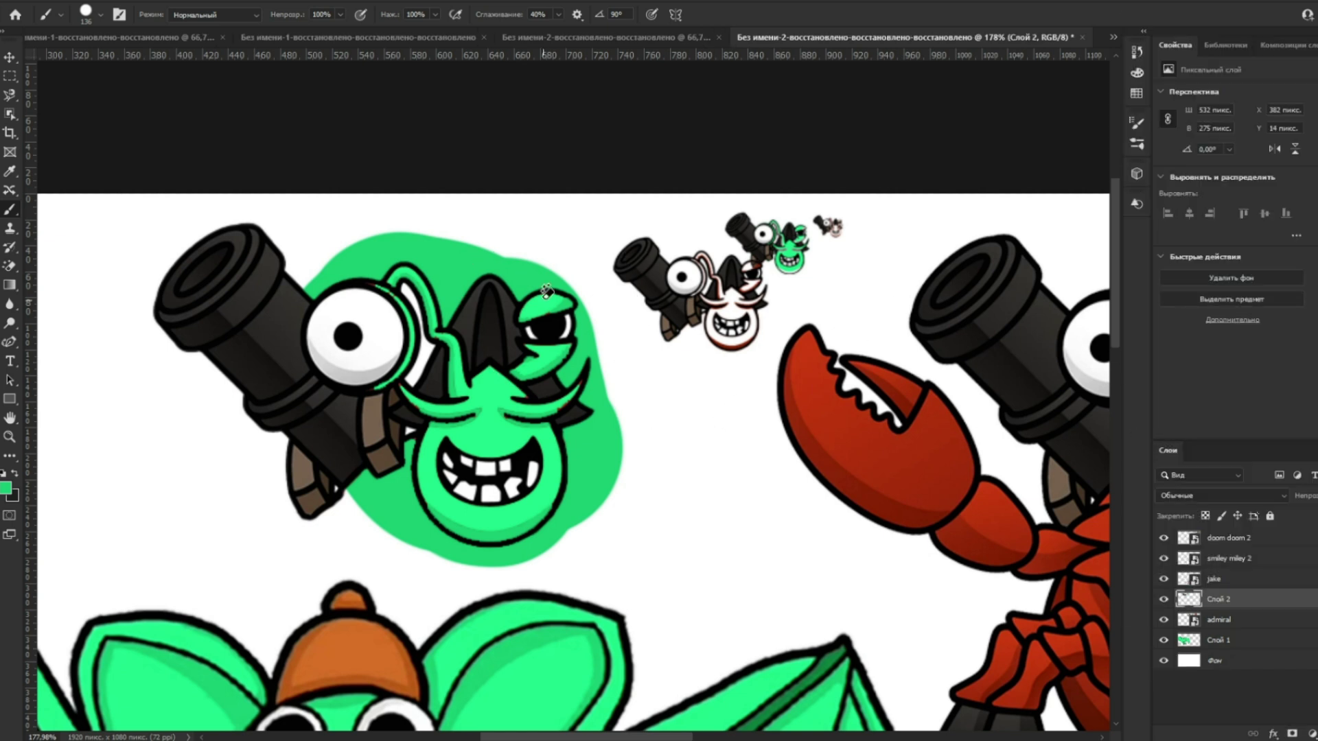
pyautogui.press('e')
pyautogui.click(478, 263)
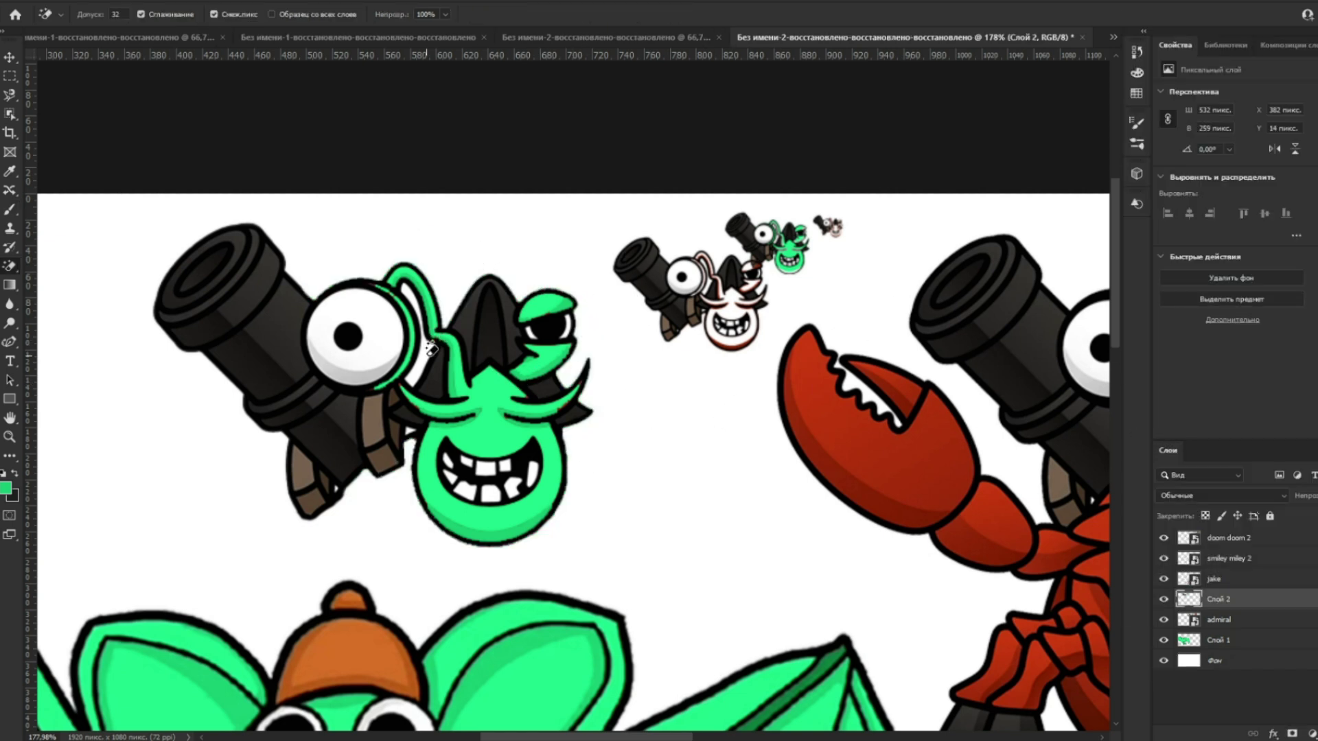
pyautogui.press('v')
pyautogui.scroll(-3, 594, 374)
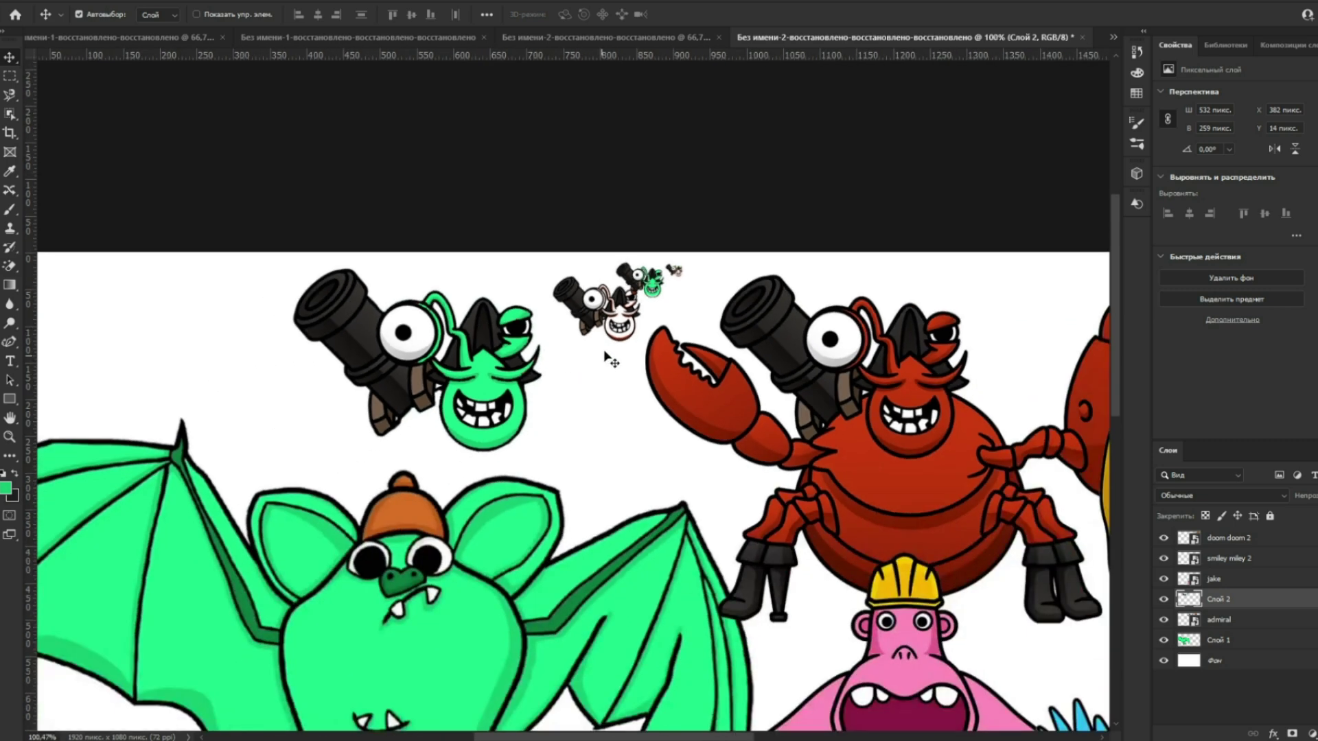
# Step: Erase the tiny copies above the characters with a 168 px plain eraser
pyautogui.press('w')
pyautogui.rightClick(11, 268)
pyautogui.click(77, 267)
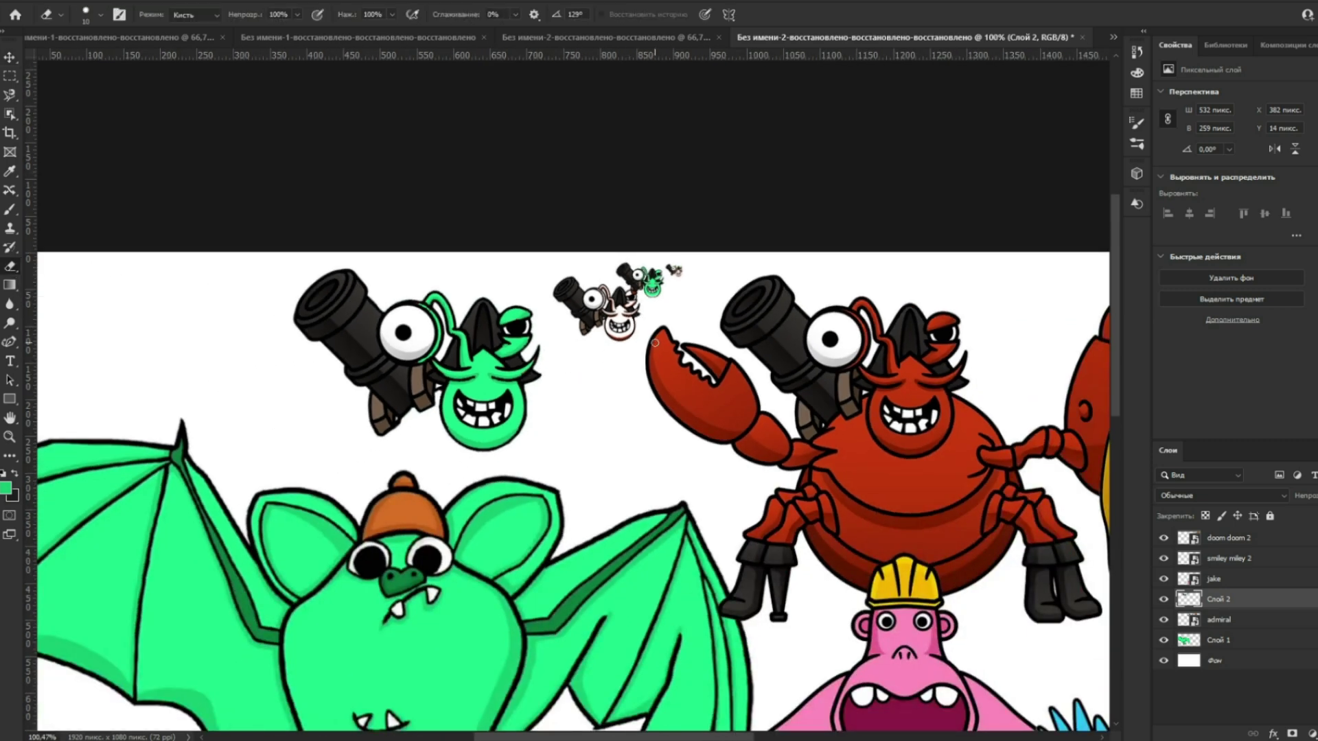
pyautogui.rightClick(654, 343)
pyautogui.click(795, 374)
pyautogui.press('Return')
pyautogui.moveTo(612, 293)
pyautogui.mouseDown()
pyautogui.moveTo(636, 274)
pyautogui.moveTo(630, 297)
pyautogui.mouseUp()
# Step: Move the green creature onto the bat's head and enlarge it to about 155%
pyautogui.press('v')
pyautogui.moveTo(519, 400); pyautogui.dragTo(433, 583)
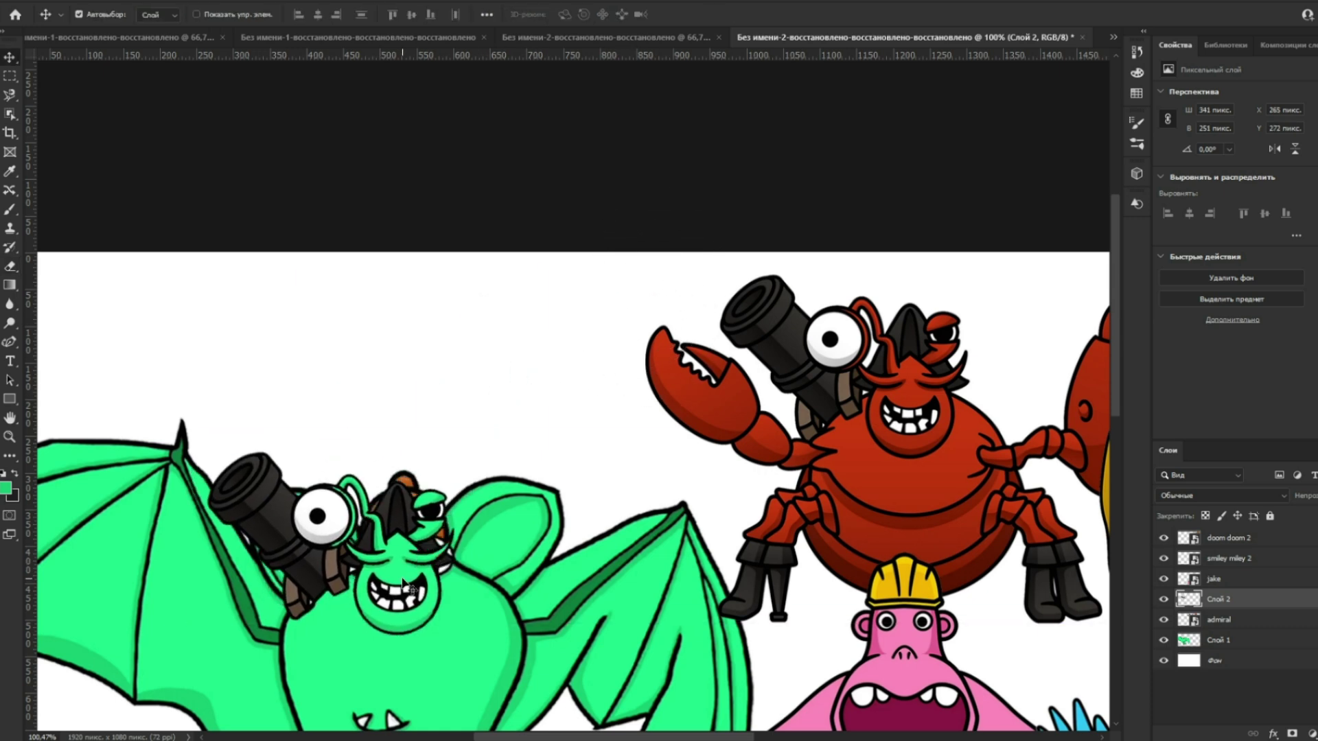
pyautogui.hotkey('ctrl', '0')
pyautogui.scroll(2, 360, 345)
pyautogui.hotkey('ctrl', 't')
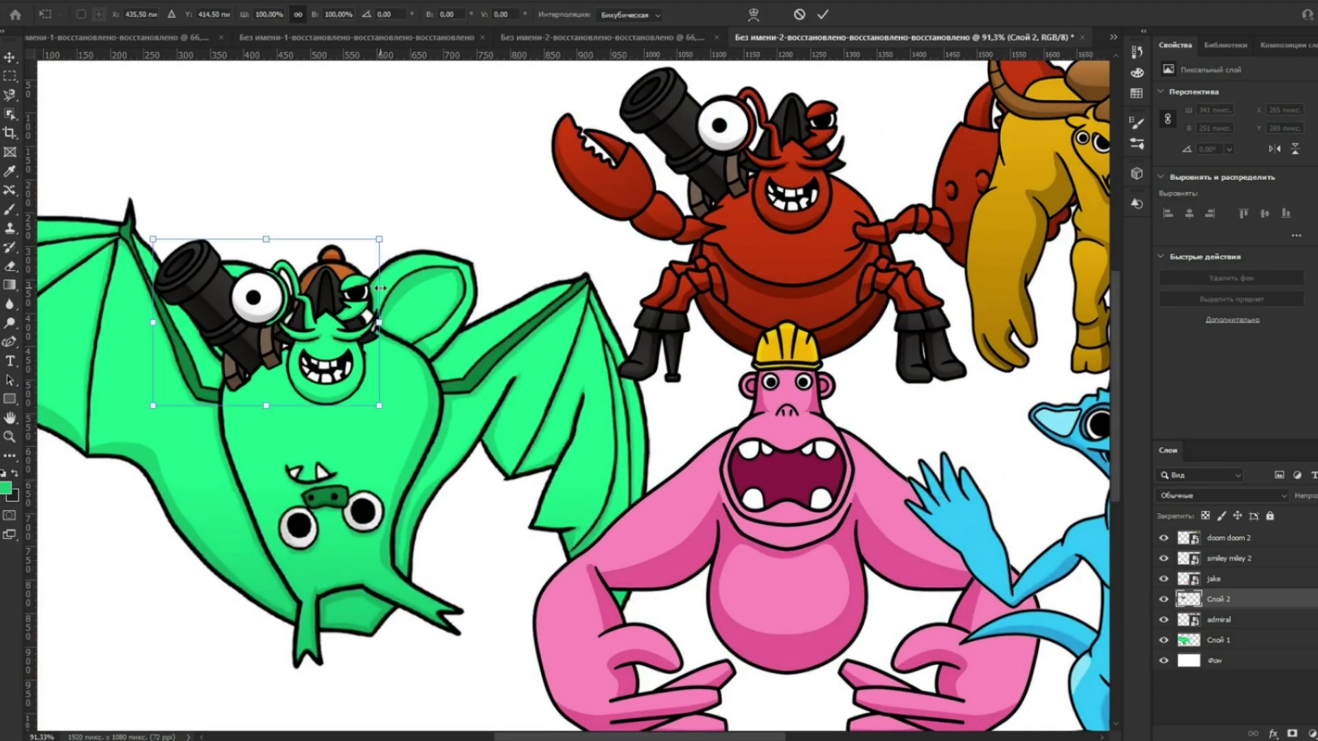
pyautogui.moveTo(379, 241); pyautogui.dragTo(468, 173)
pyautogui.moveTo(395, 351); pyautogui.dragTo(330, 357)
pyautogui.moveTo(399, 181); pyautogui.dragTo(434, 142)
pyautogui.moveTo(373, 268); pyautogui.dragTo(340, 275)
pyautogui.press('Return')
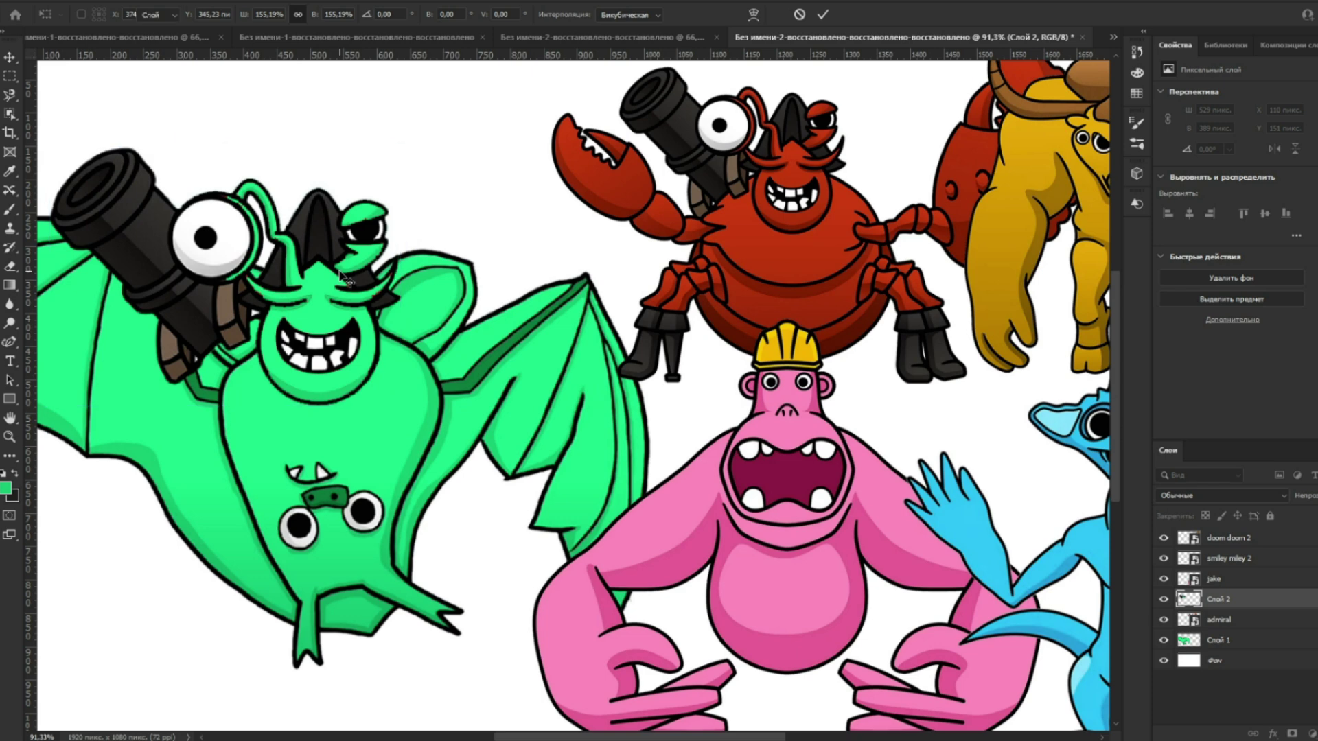
pyautogui.hotkey('ctrl', '0')
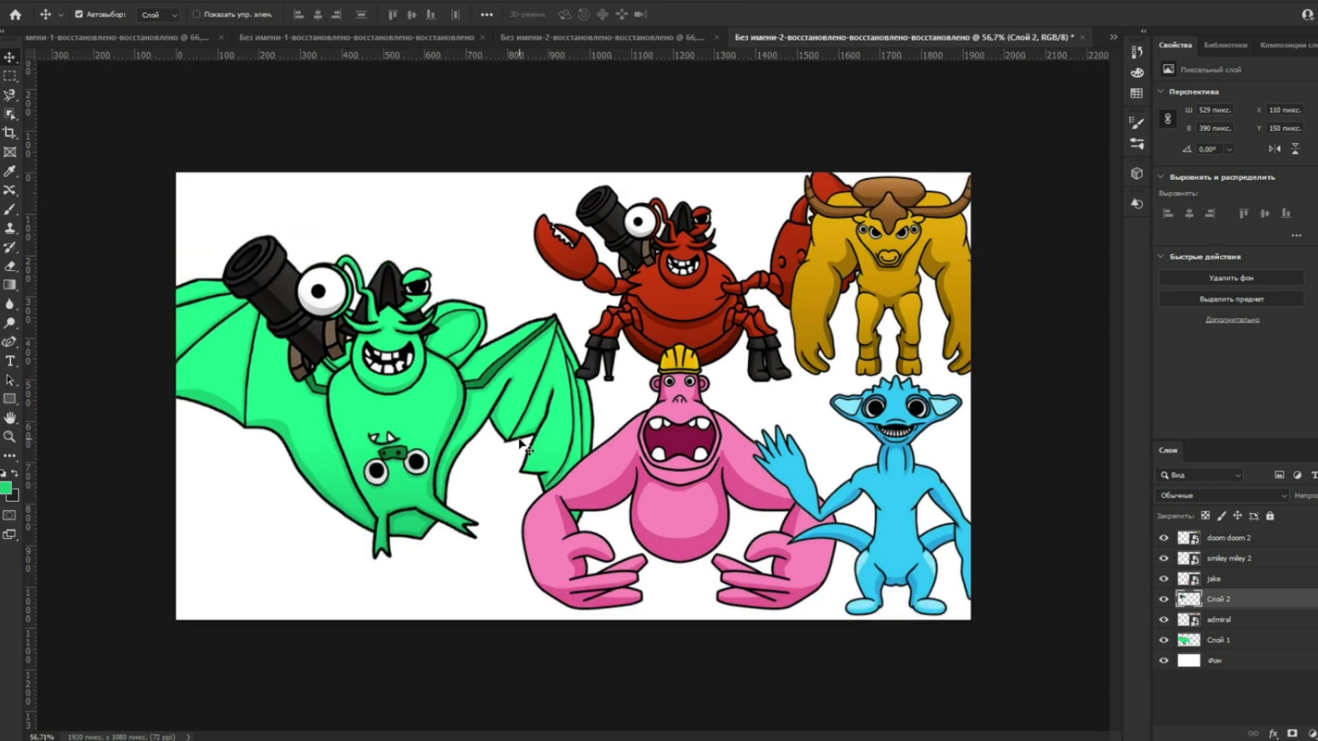
# Step: Select the doom doom 2 layer and try an object selection of the bull's head, then deselect
pyautogui.scroll(-3, 453, 405)
pyautogui.scroll(6, 591, 439)
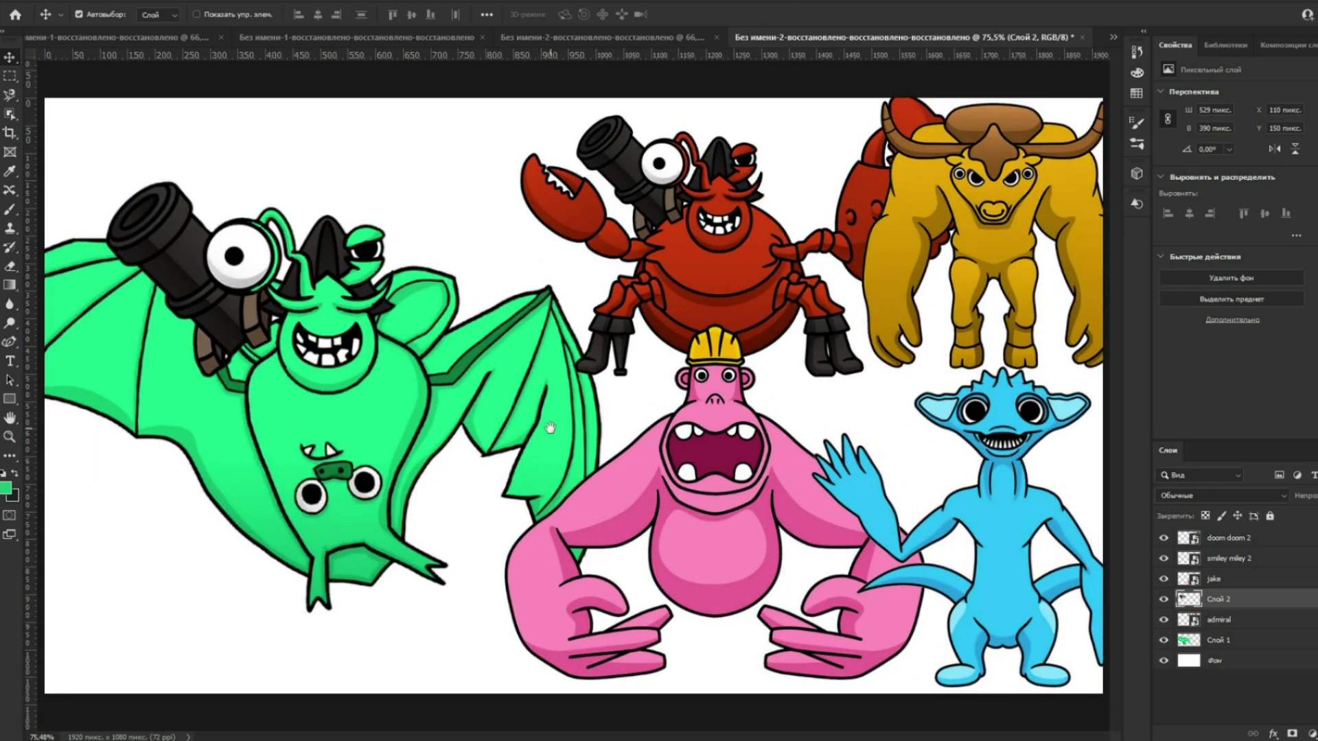
pyautogui.moveTo(731, 450); pyautogui.dragTo(760, 473)
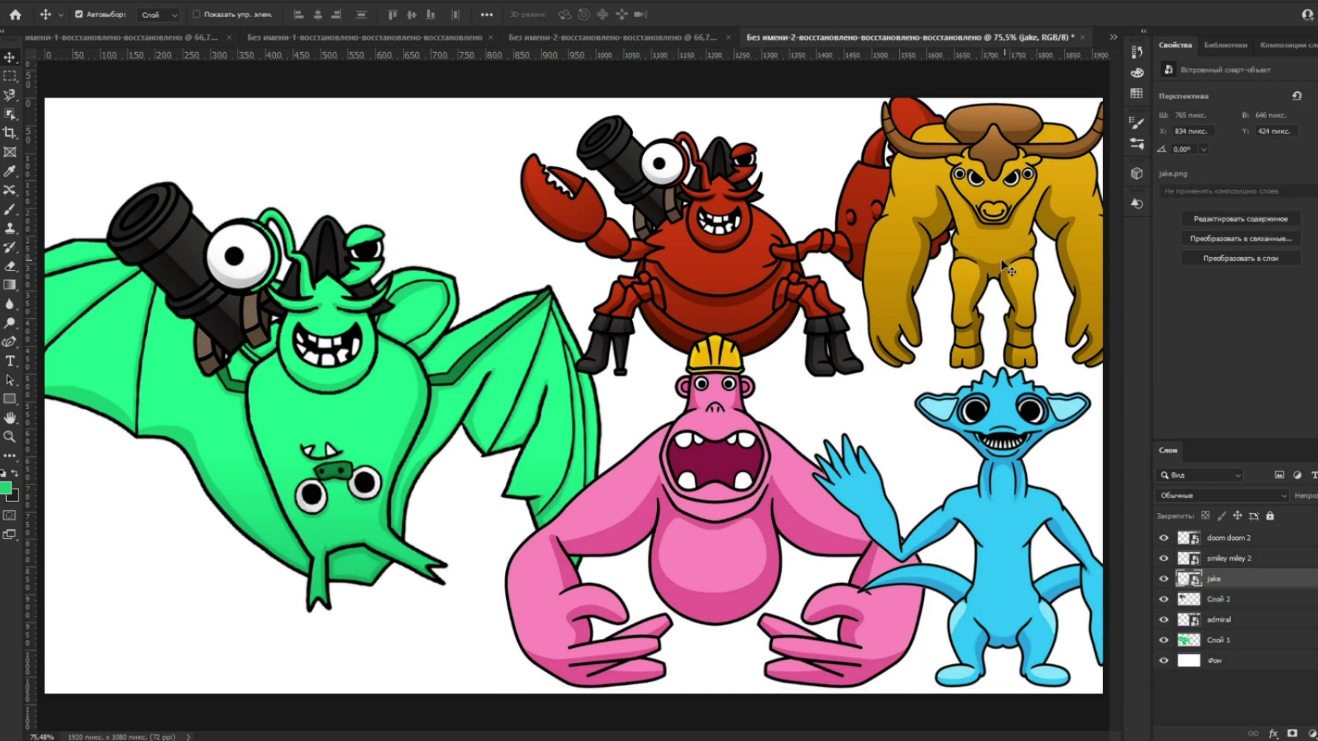
pyautogui.scroll(4, 1022, 268)
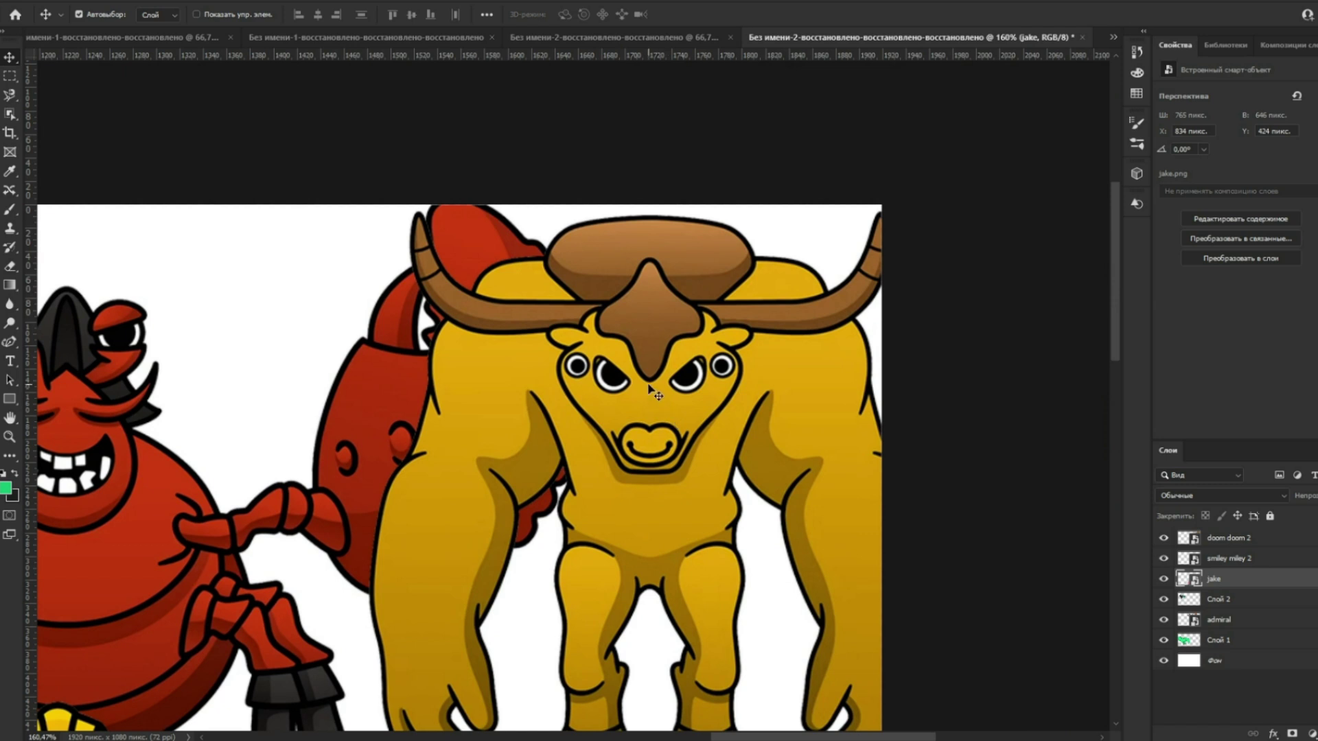
pyautogui.click(649, 390)
pyautogui.press('w')
pyautogui.moveTo(523, 236); pyautogui.dragTo(757, 529)
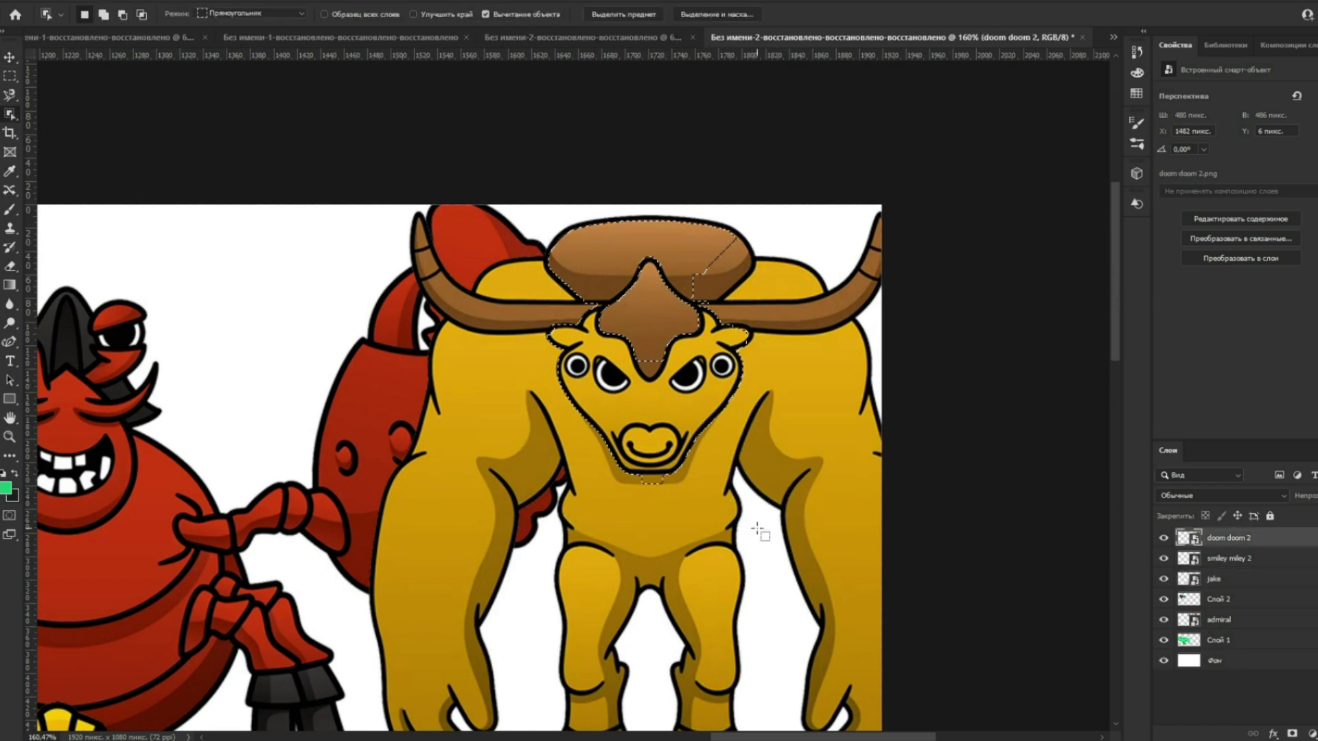
pyautogui.moveTo(524, 259); pyautogui.dragTo(776, 564)
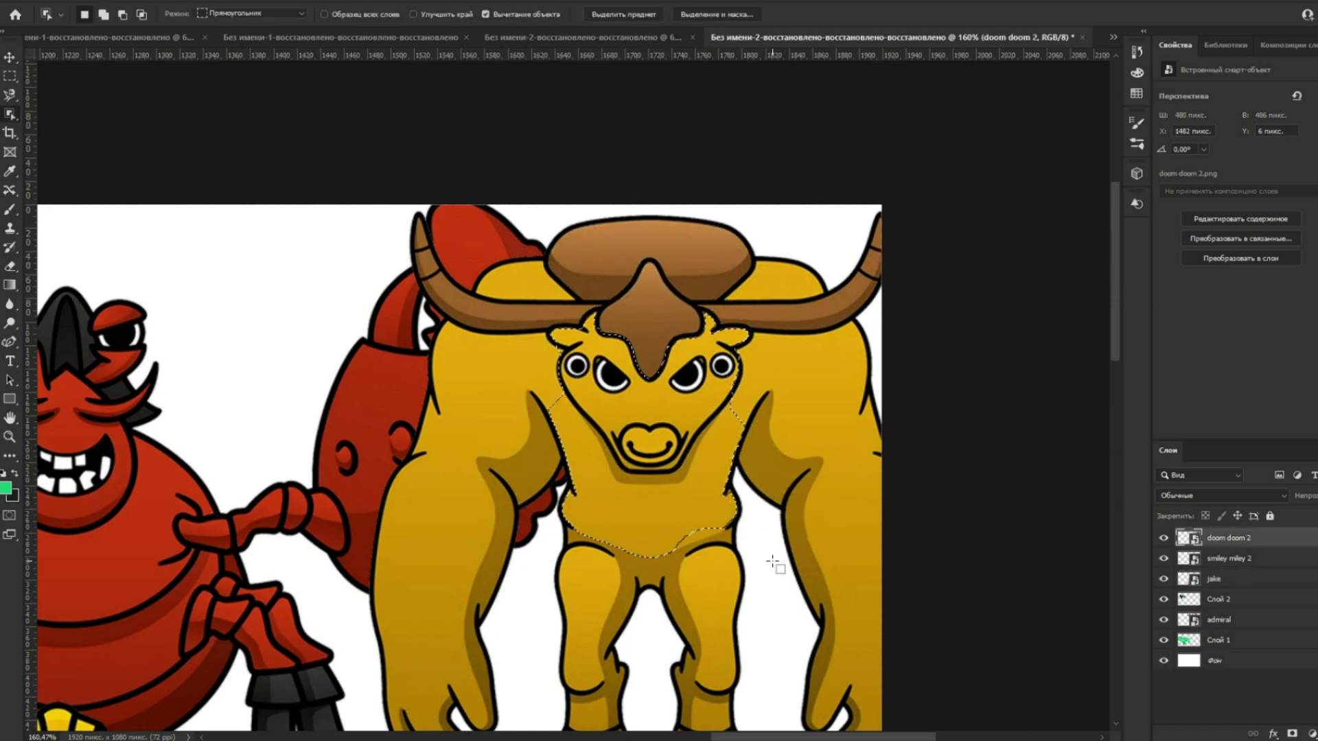
pyautogui.hotkey('ctrl', 'd')
# Step: Lasso around the bull's head and copy it to a new layer
pyautogui.press('j')
pyautogui.moveTo(580, 271)
pyautogui.mouseDown()
pyautogui.moveTo(514, 364)
pyautogui.moveTo(558, 462)
pyautogui.mouseUp()
pyautogui.moveTo(717, 523)
pyautogui.mouseDown()
pyautogui.moveTo(769, 391)
pyautogui.moveTo(781, 329)
pyautogui.moveTo(764, 265)
pyautogui.moveTo(636, 246)
pyautogui.moveTo(573, 269)
pyautogui.mouseUp()
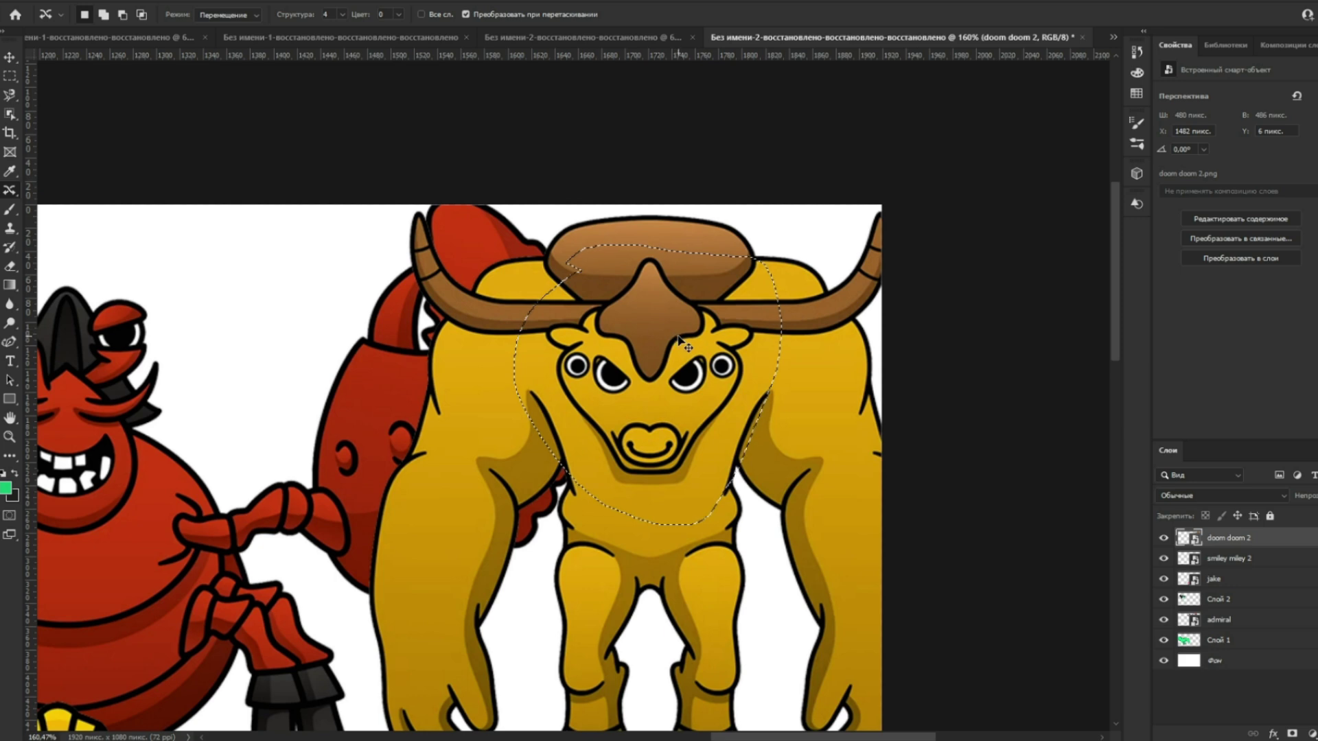
pyautogui.hotkey('ctrl', 'j')
pyautogui.press('v')
pyautogui.hotkey('ctrl', '0')
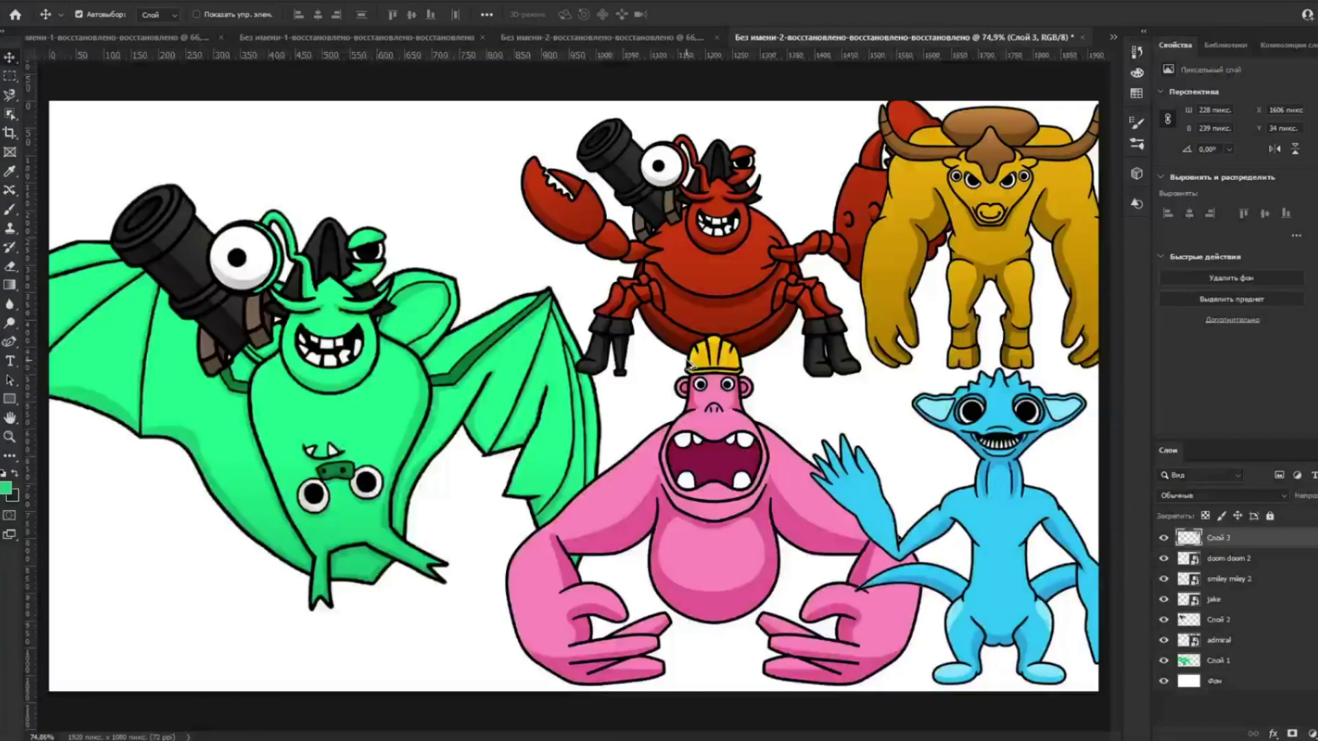
# Step: Reposition the bull's head and move the red crab to the right
pyautogui.moveTo(961, 261); pyautogui.dragTo(451, 241)
pyautogui.moveTo(758, 253); pyautogui.dragTo(1005, 256)
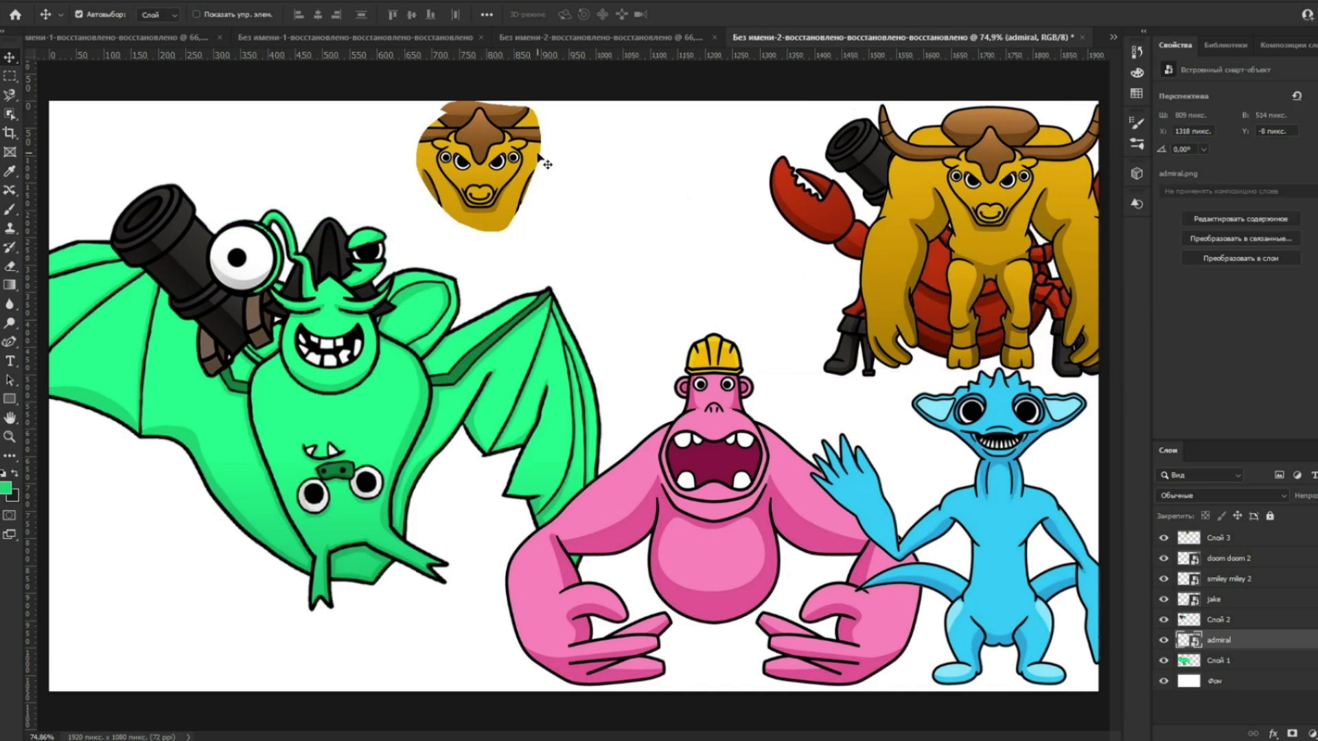
pyautogui.scroll(3, 538, 156)
pyautogui.moveTo(505, 249); pyautogui.dragTo(713, 410)
pyautogui.scroll(3, 713, 412)
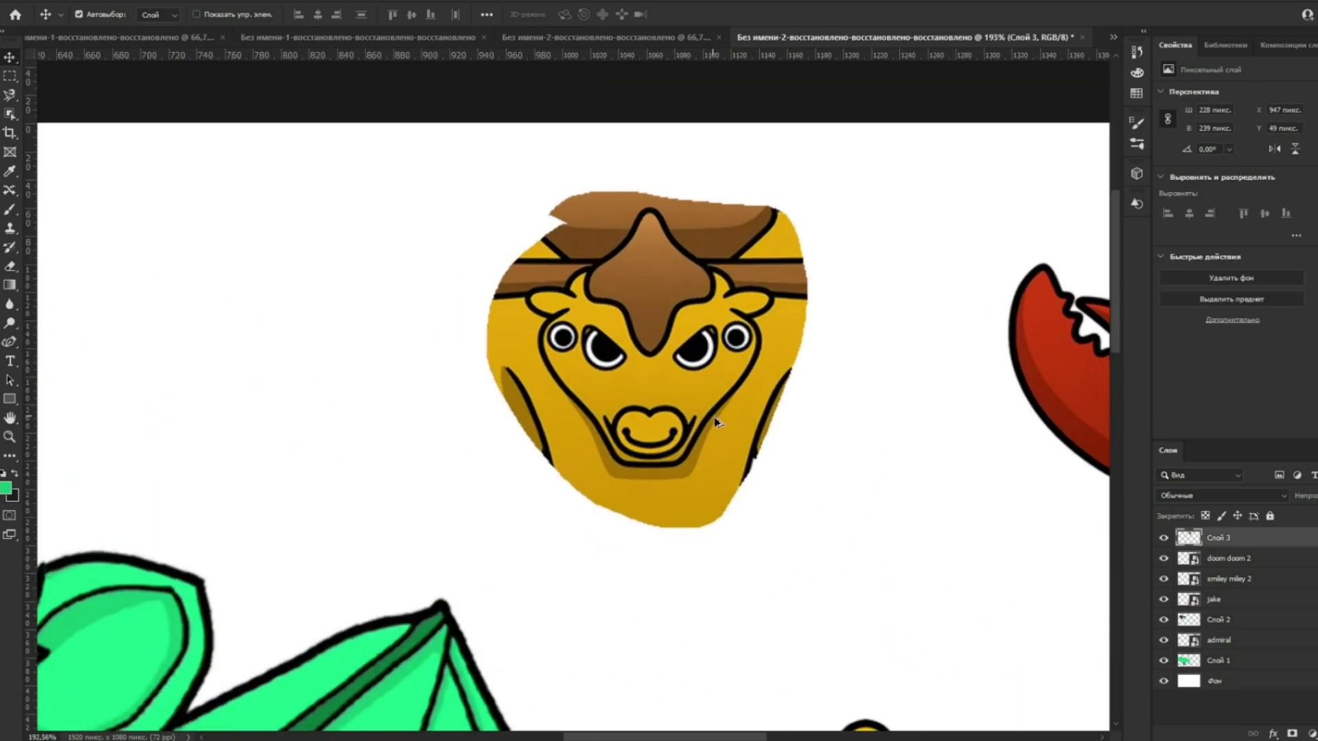
pyautogui.scroll(1, 716, 422)
# Step: Magic-erase the yellow fill and brown hair tufts around the bull's head
pyautogui.press('e')
pyautogui.rightClick(14, 267)
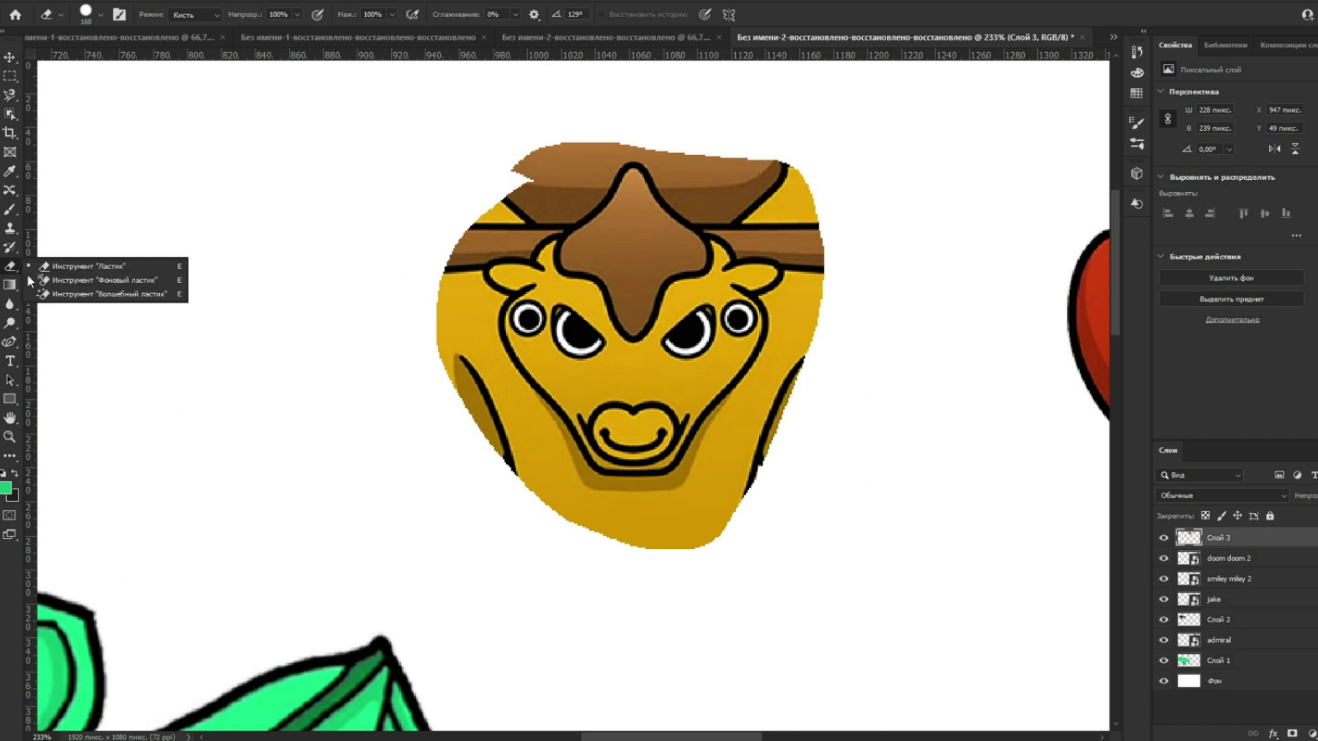
pyautogui.click(75, 294)
pyautogui.click(716, 492)
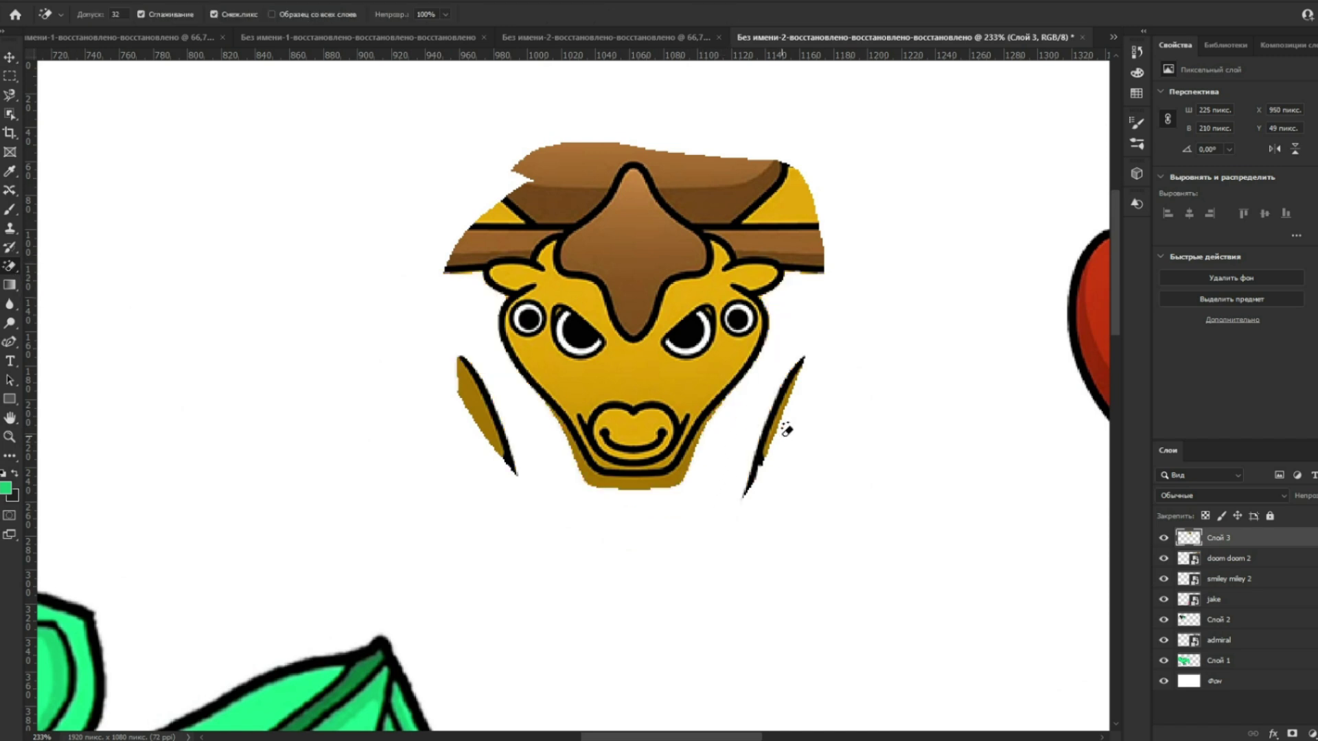
pyautogui.click(791, 202)
pyautogui.click(500, 212)
pyautogui.click(541, 195)
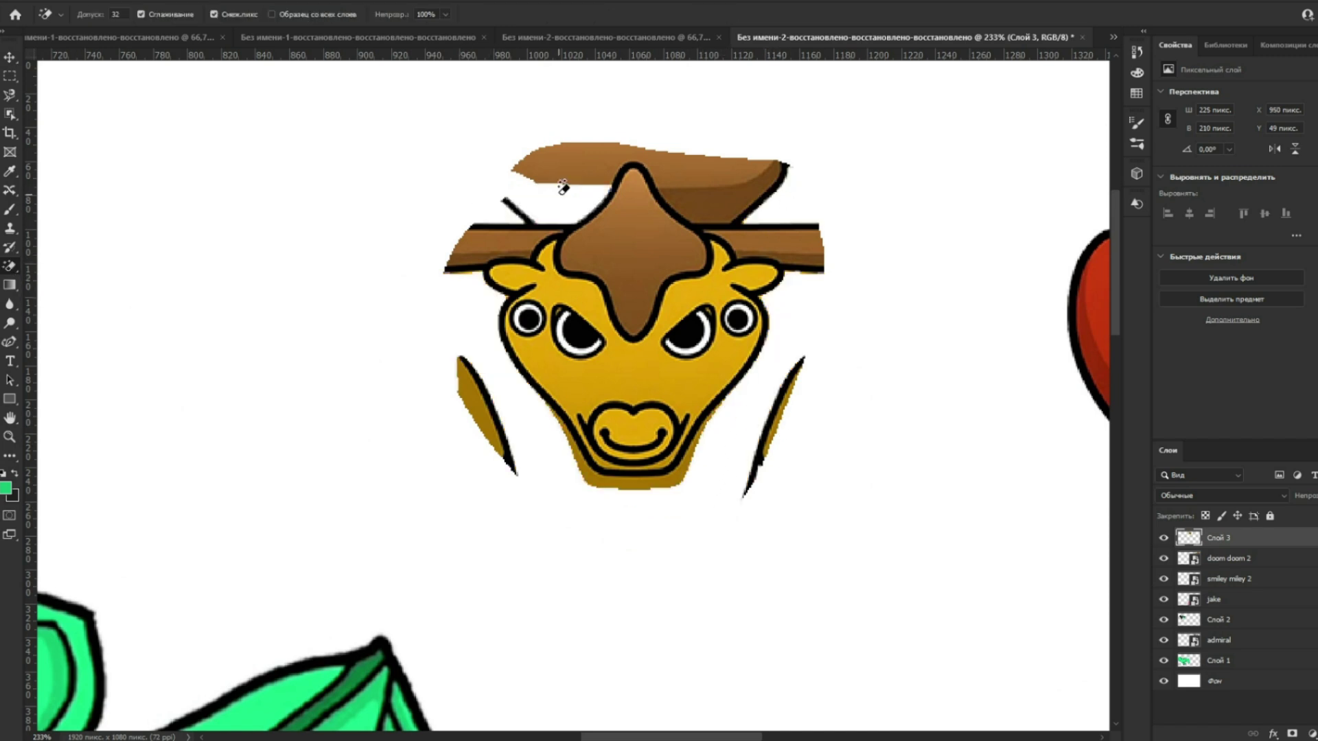
pyautogui.click(586, 170)
pyautogui.click(717, 199)
pyautogui.click(484, 393)
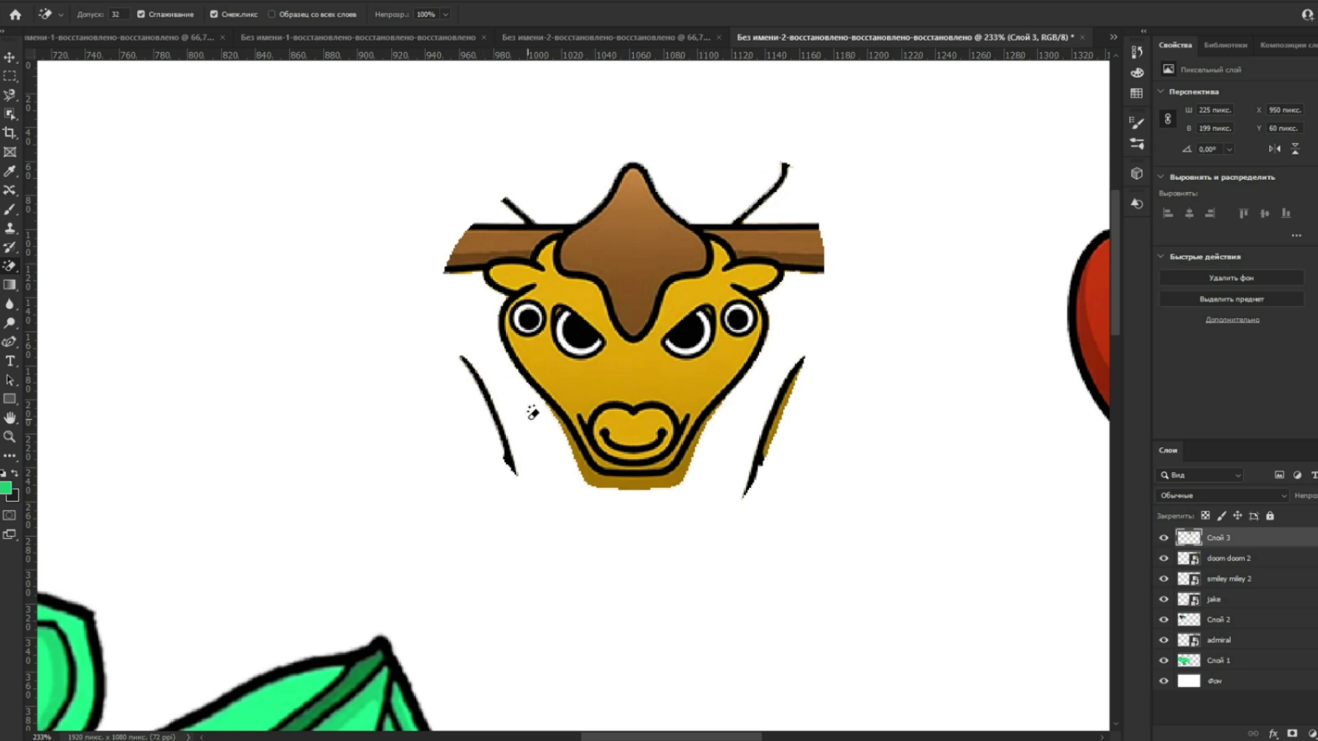
pyautogui.click(683, 466)
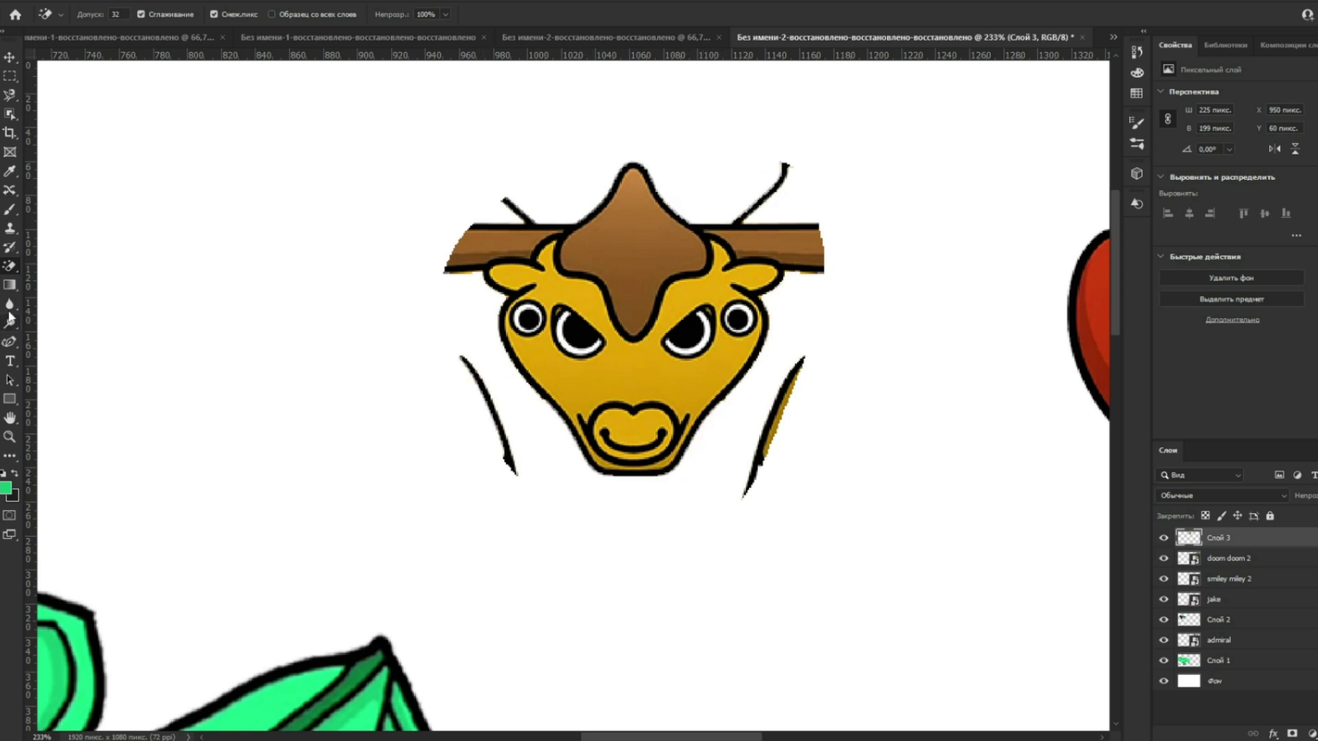
# Step: Erase the bull's left and right black cheek strokes, then set the eraser to 36 px
pyautogui.rightClick(8, 271)
pyautogui.click(61, 263)
pyautogui.moveTo(382, 412); pyautogui.dragTo(412, 476)
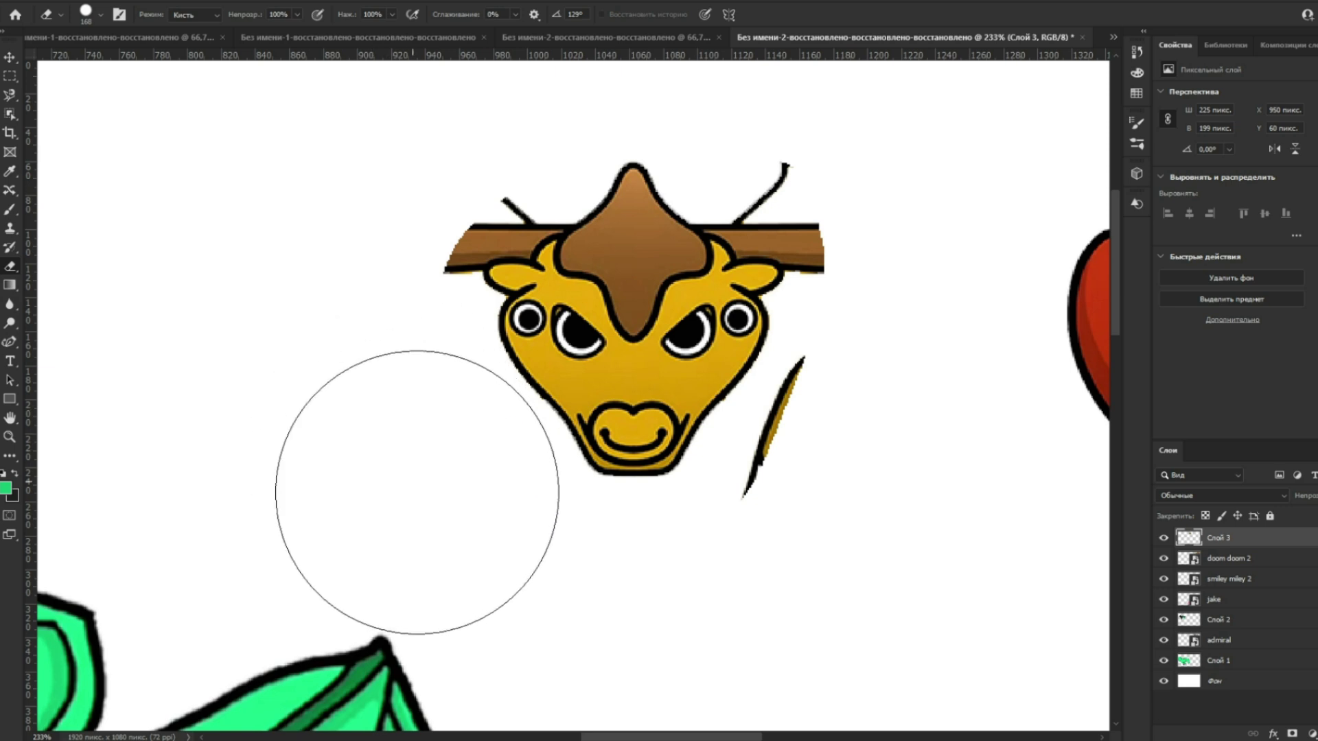
pyautogui.moveTo(831, 509); pyautogui.dragTo(865, 476)
pyautogui.rightClick(831, 461)
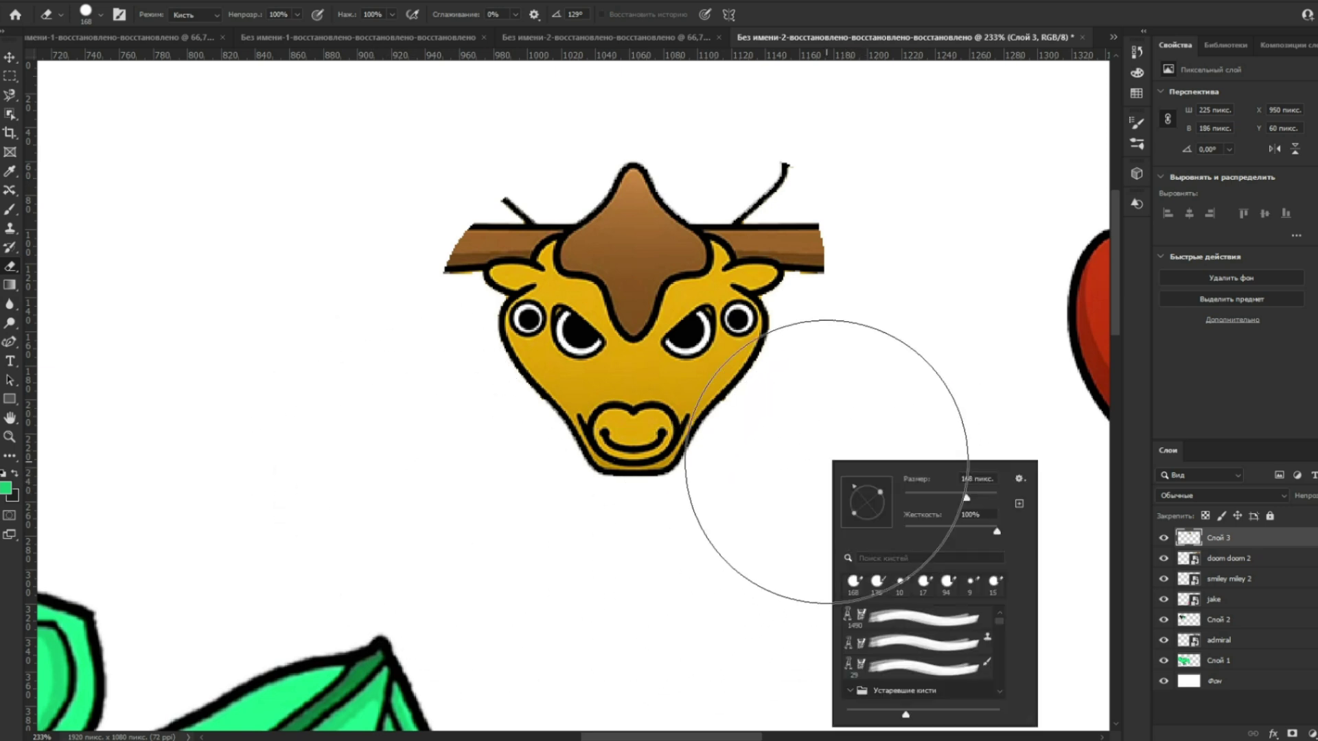
pyautogui.moveTo(922, 501); pyautogui.dragTo(920, 498)
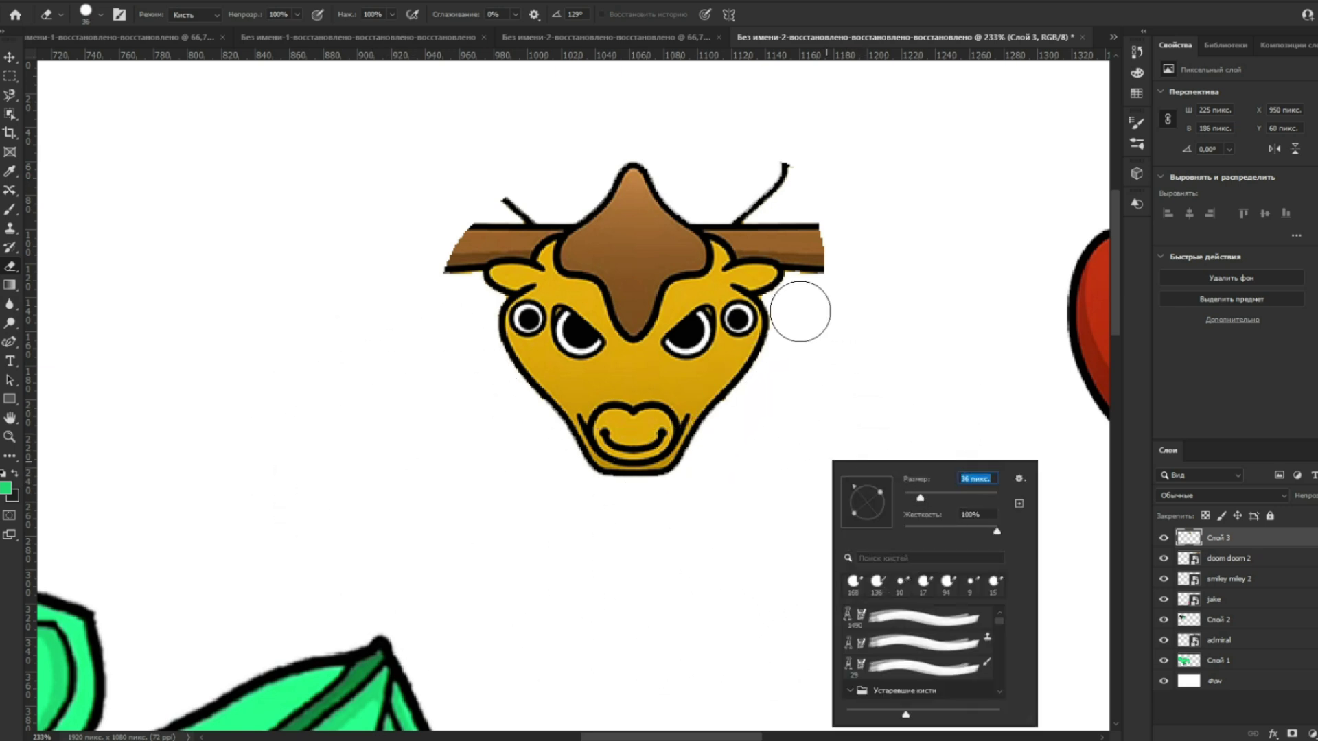
# Step: Magic-erase the brown of the left and right horn bars
pyautogui.rightClick(8, 265)
pyautogui.click(153, 288)
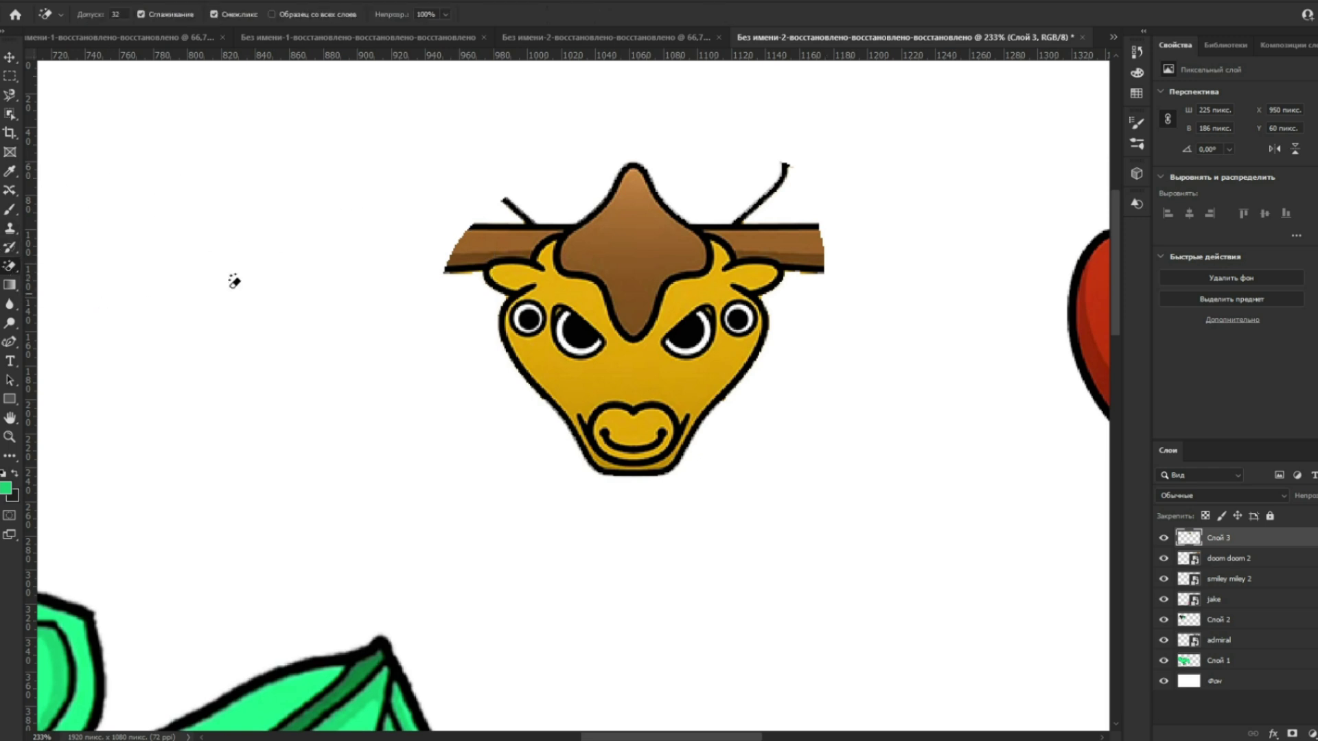
pyautogui.click(521, 234)
pyautogui.click(480, 251)
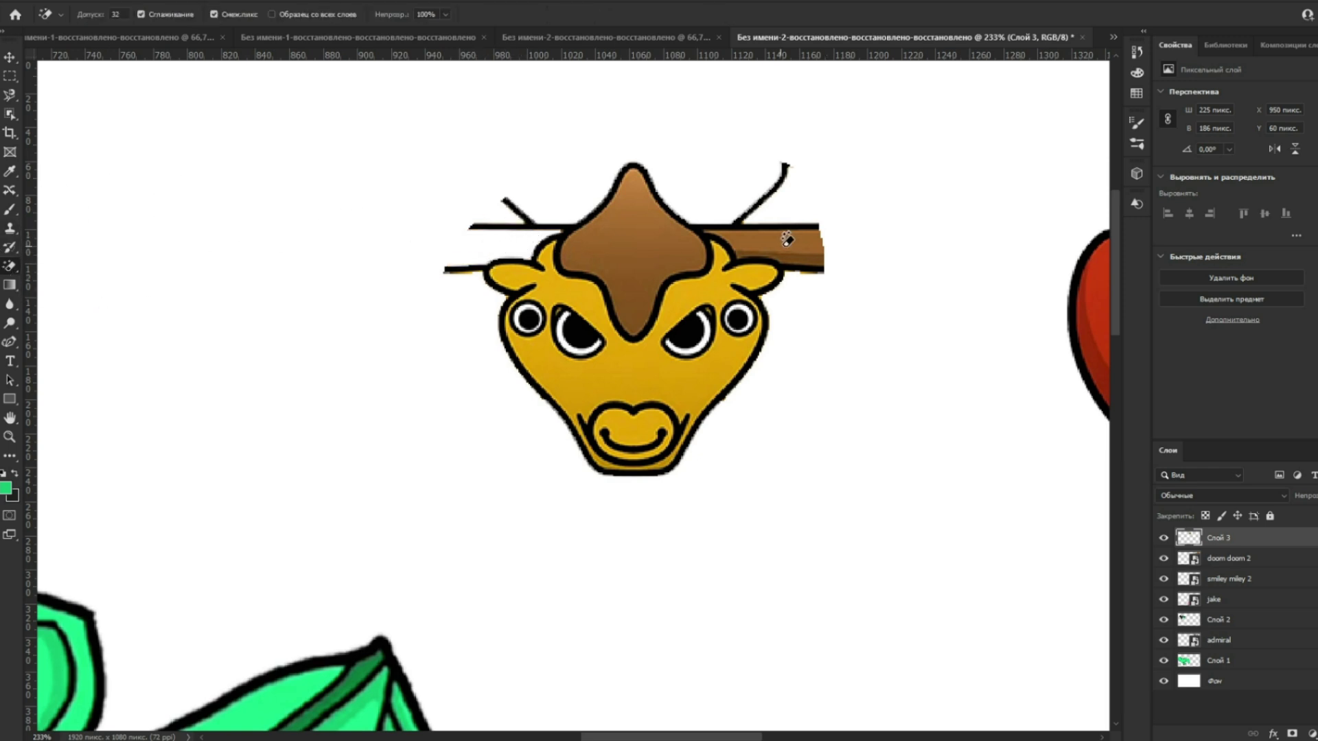
pyautogui.click(817, 248)
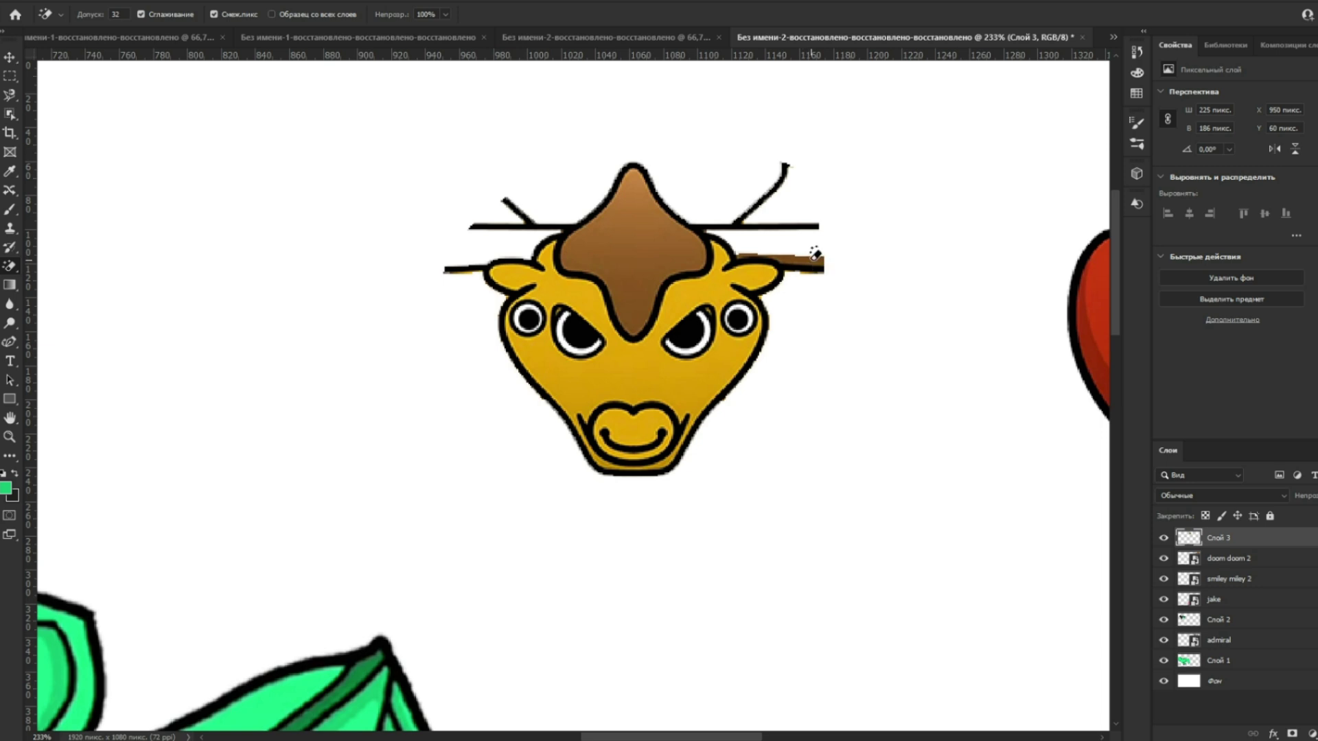
pyautogui.click(814, 258)
pyautogui.scroll(2, 727, 230)
# Step: Erase the horn bar's left end, the right horn stroke and the upper horn bar
pyautogui.rightClick(14, 274)
pyautogui.click(52, 268)
pyautogui.moveTo(299, 295)
pyautogui.mouseDown()
pyautogui.moveTo(333, 280)
pyautogui.moveTo(343, 215)
pyautogui.moveTo(479, 182)
pyautogui.mouseUp()
pyautogui.moveTo(860, 171)
pyautogui.mouseDown()
pyautogui.moveTo(828, 148)
pyautogui.moveTo(800, 180)
pyautogui.moveTo(760, 192)
pyautogui.moveTo(697, 184)
pyautogui.moveTo(874, 207)
pyautogui.moveTo(908, 294)
pyautogui.moveTo(858, 284)
pyautogui.moveTo(846, 255)
pyautogui.moveTo(705, 182)
pyautogui.mouseUp()
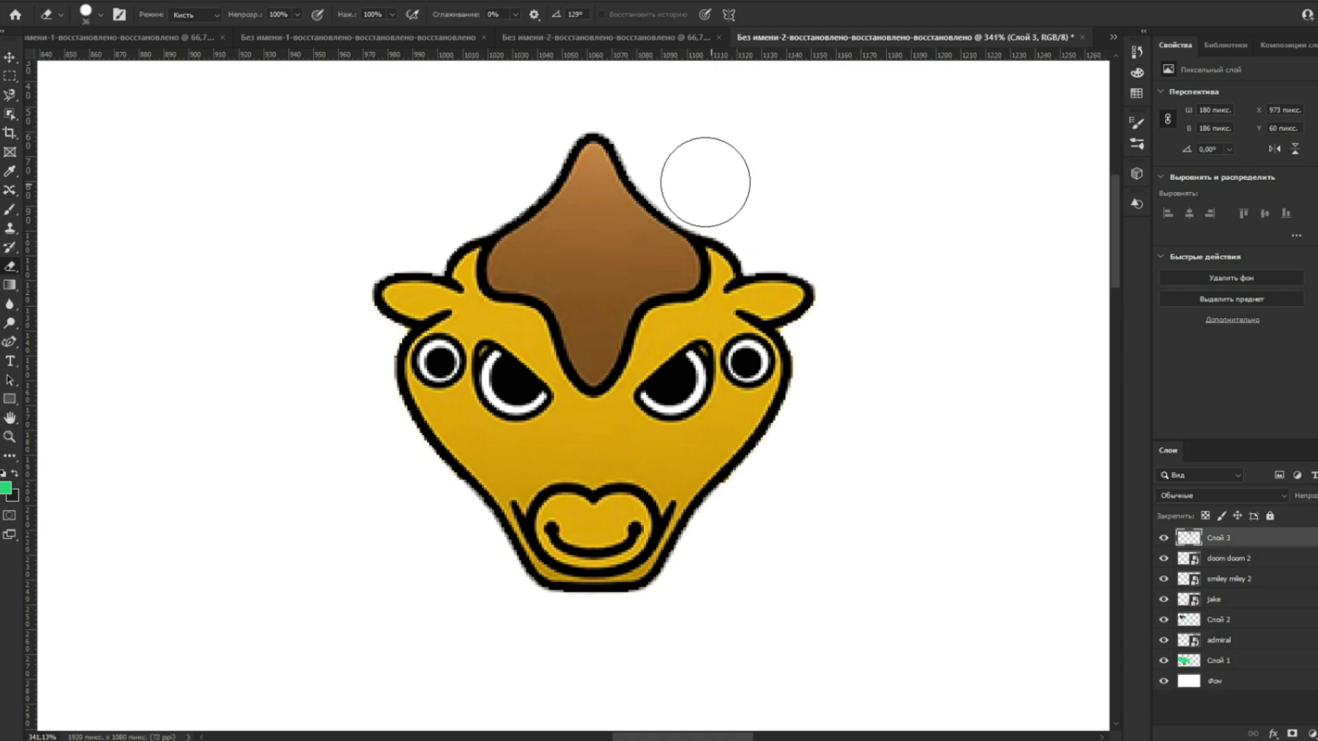
# Step: Nudge the bull head slightly down and to the right
pyautogui.scroll(-5, 519, 251)
pyautogui.press('v')
pyautogui.moveTo(549, 312); pyautogui.dragTo(564, 328)
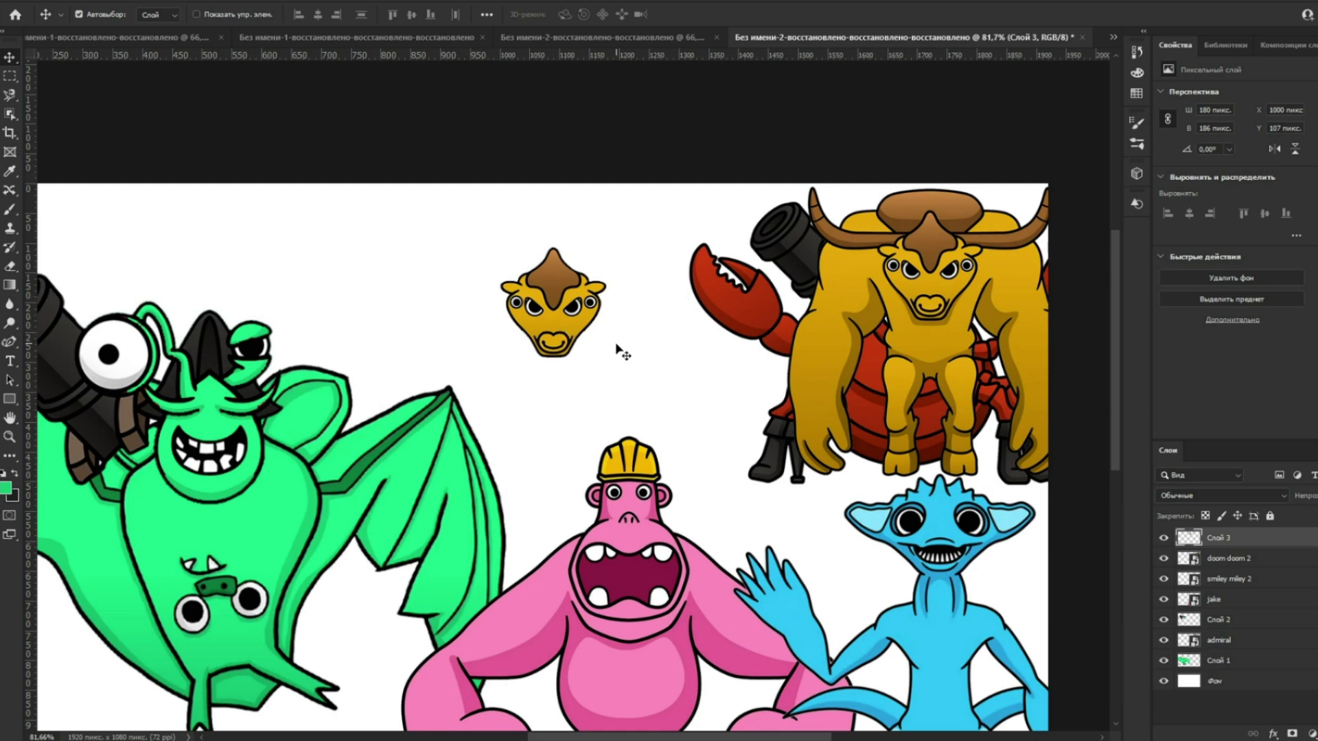
# Step: Use the Magic Eraser to clear the bull's yellow face, muzzle and chin band to white
pyautogui.scroll(5, 570, 336)
pyautogui.press('e')
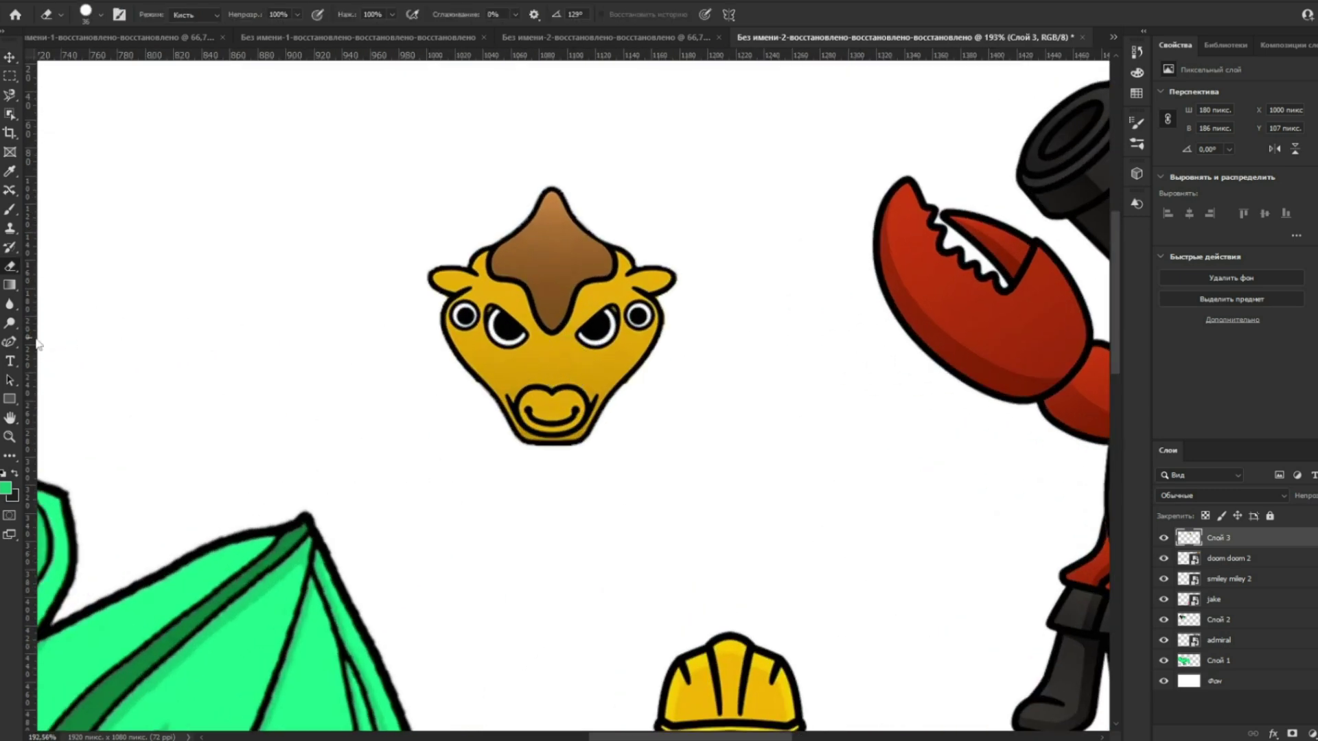
pyautogui.rightClick(11, 266)
pyautogui.click(96, 296)
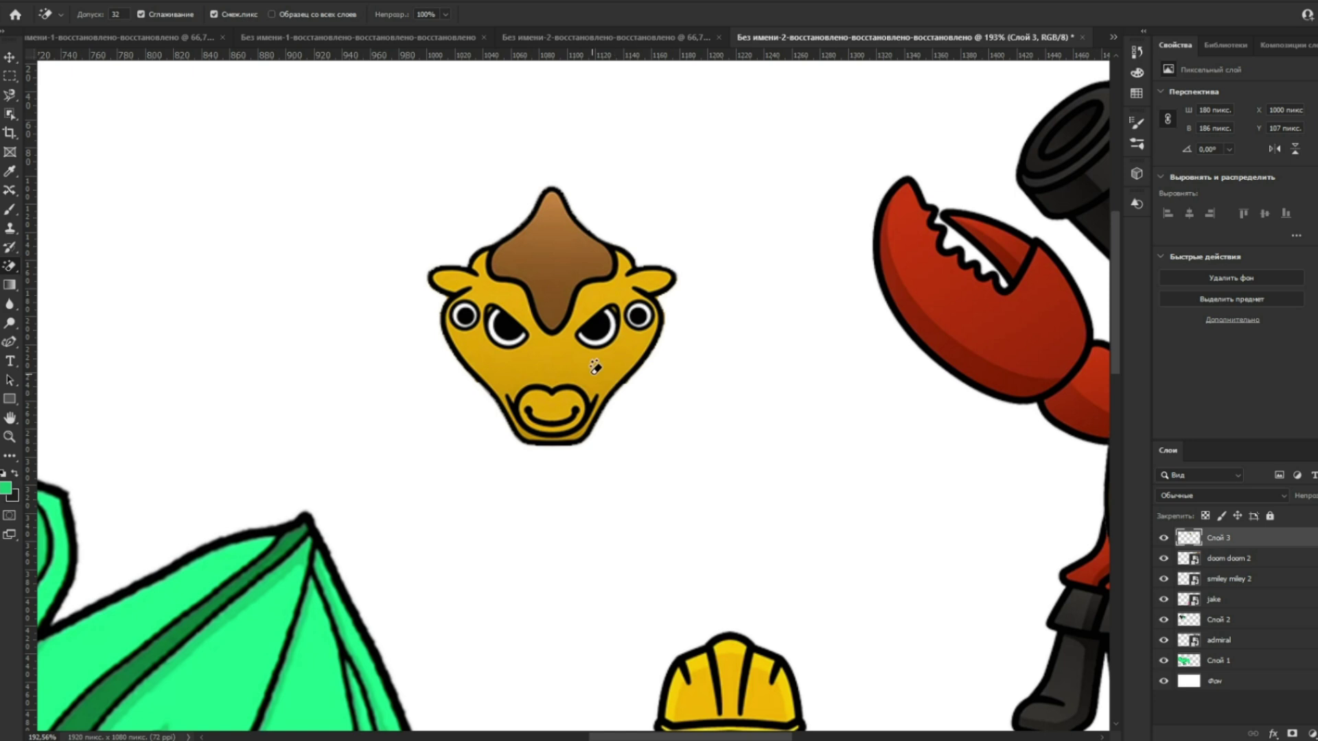
pyautogui.click(601, 364)
pyautogui.click(570, 402)
pyautogui.click(591, 426)
# Step: Zoom in and erase the leftover yellow fringe around the left and right eyes
pyautogui.scroll(5, 502, 320)
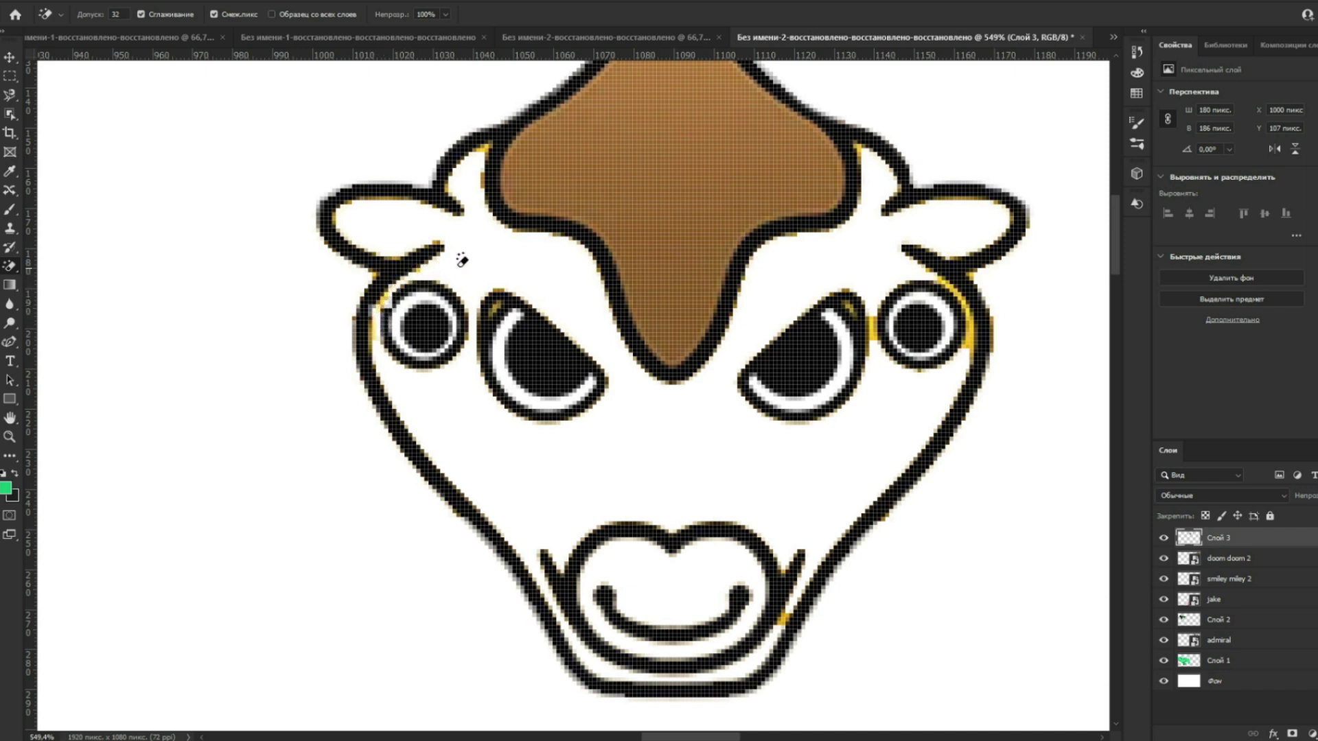
pyautogui.click(405, 296)
pyautogui.click(381, 320)
pyautogui.click(386, 286)
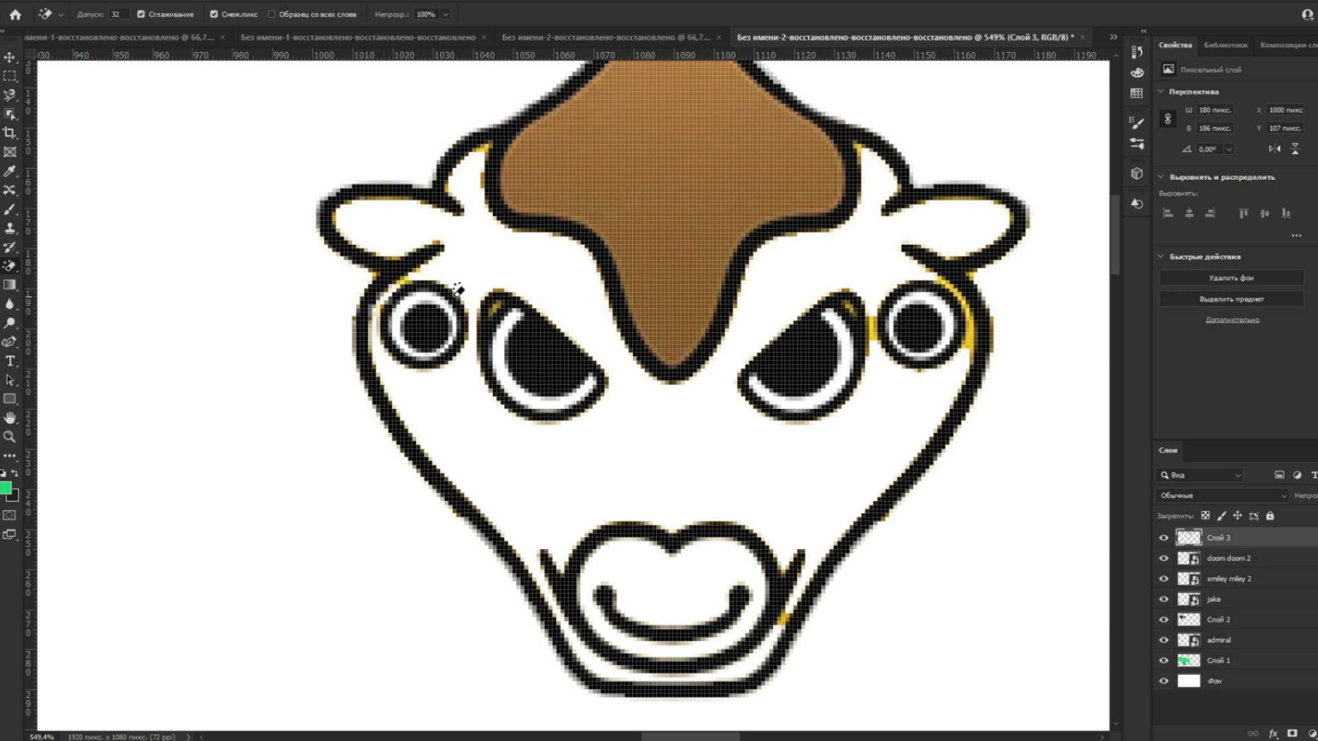
pyautogui.click(984, 329)
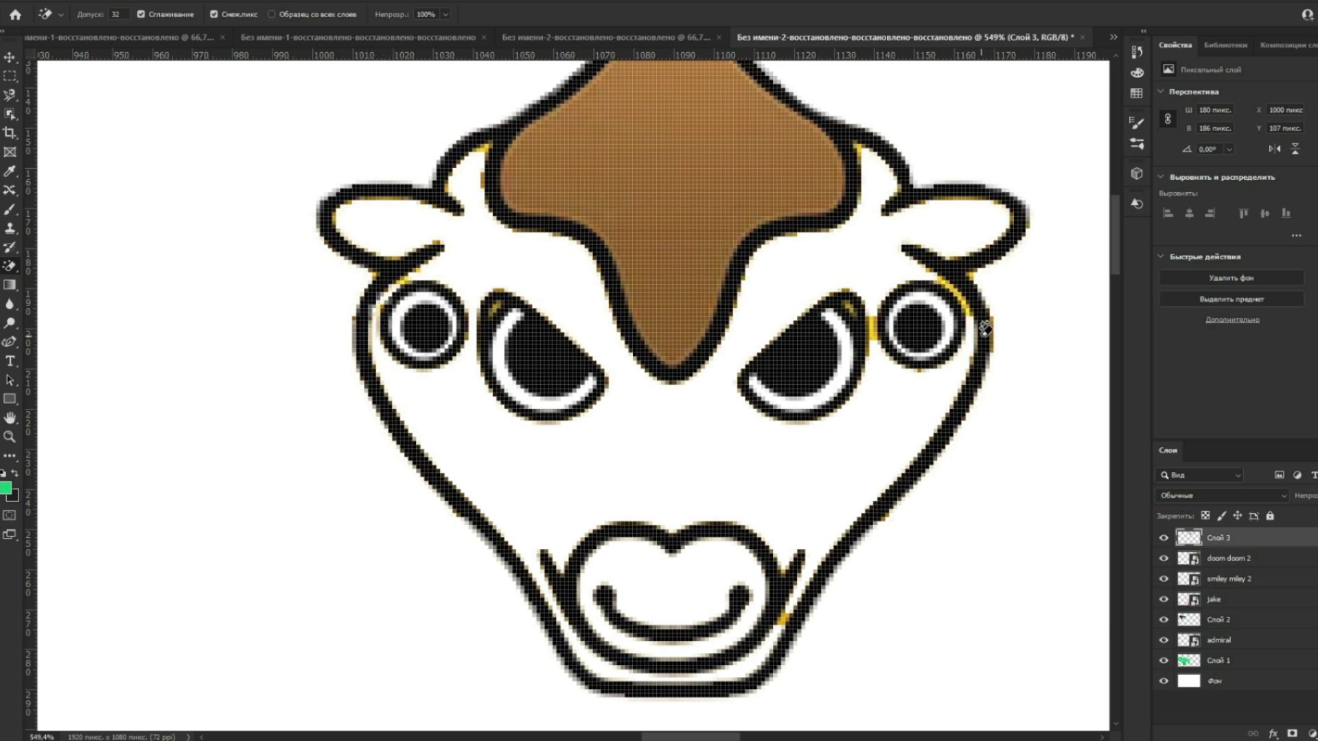
pyautogui.click(875, 323)
pyautogui.click(963, 306)
pyautogui.click(956, 293)
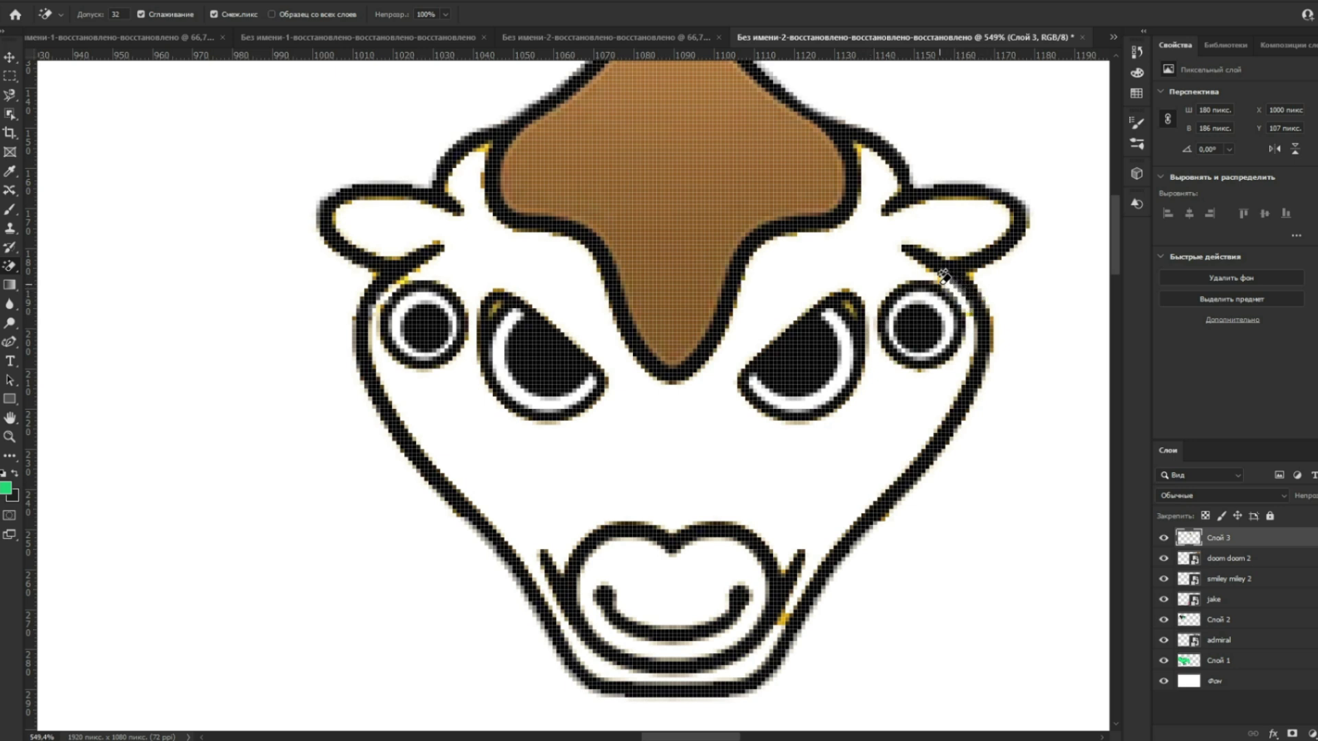
# Step: Remove the remaining yellow fringe along and inside the horn outline
pyautogui.scroll(-2, 777, 299)
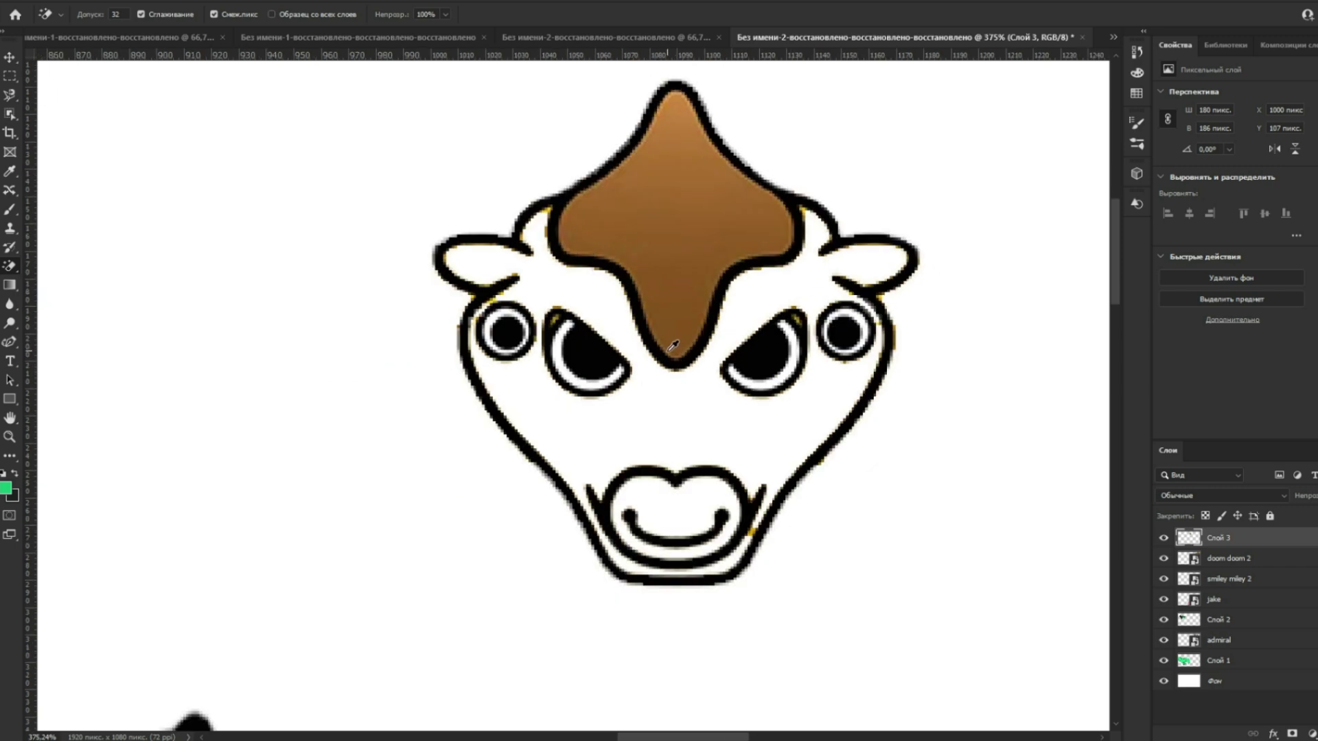
pyautogui.scroll(5, 766, 535)
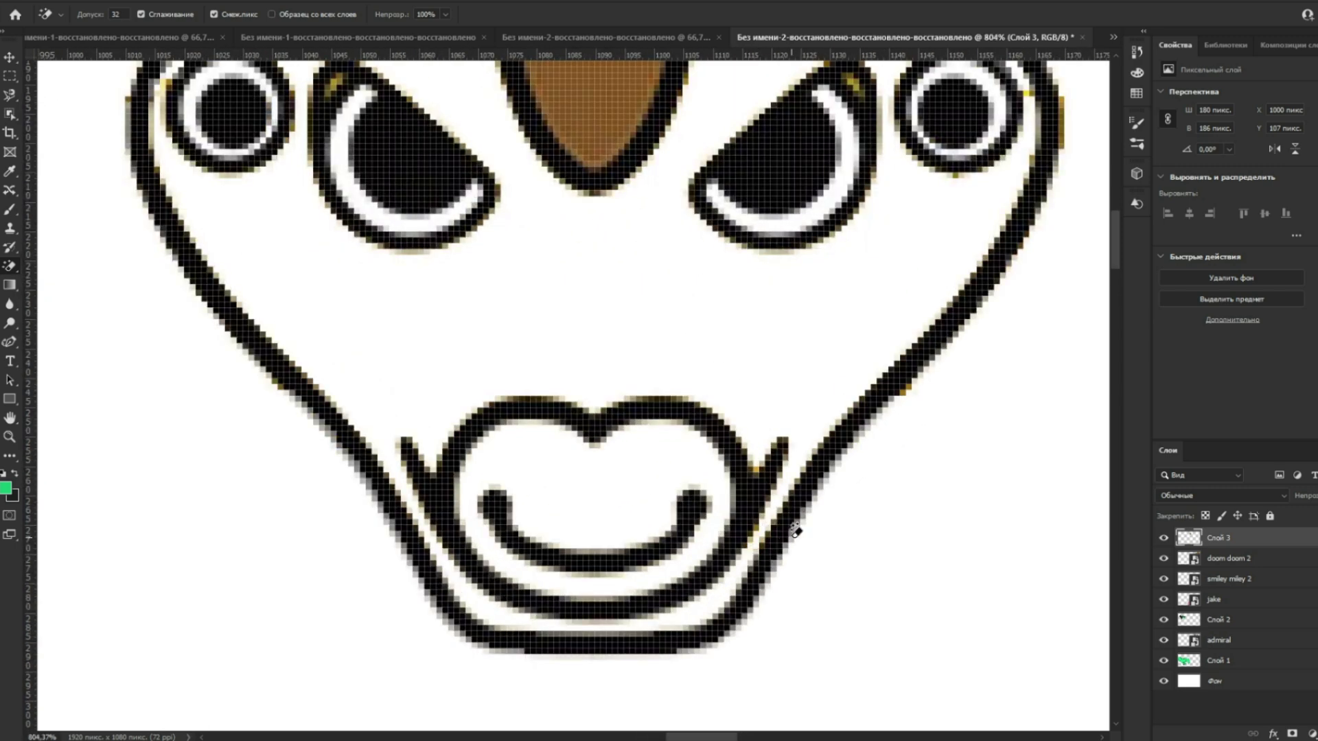
pyautogui.scroll(-5, 626, 359)
pyautogui.scroll(2, 621, 292)
pyautogui.scroll(4, 556, 178)
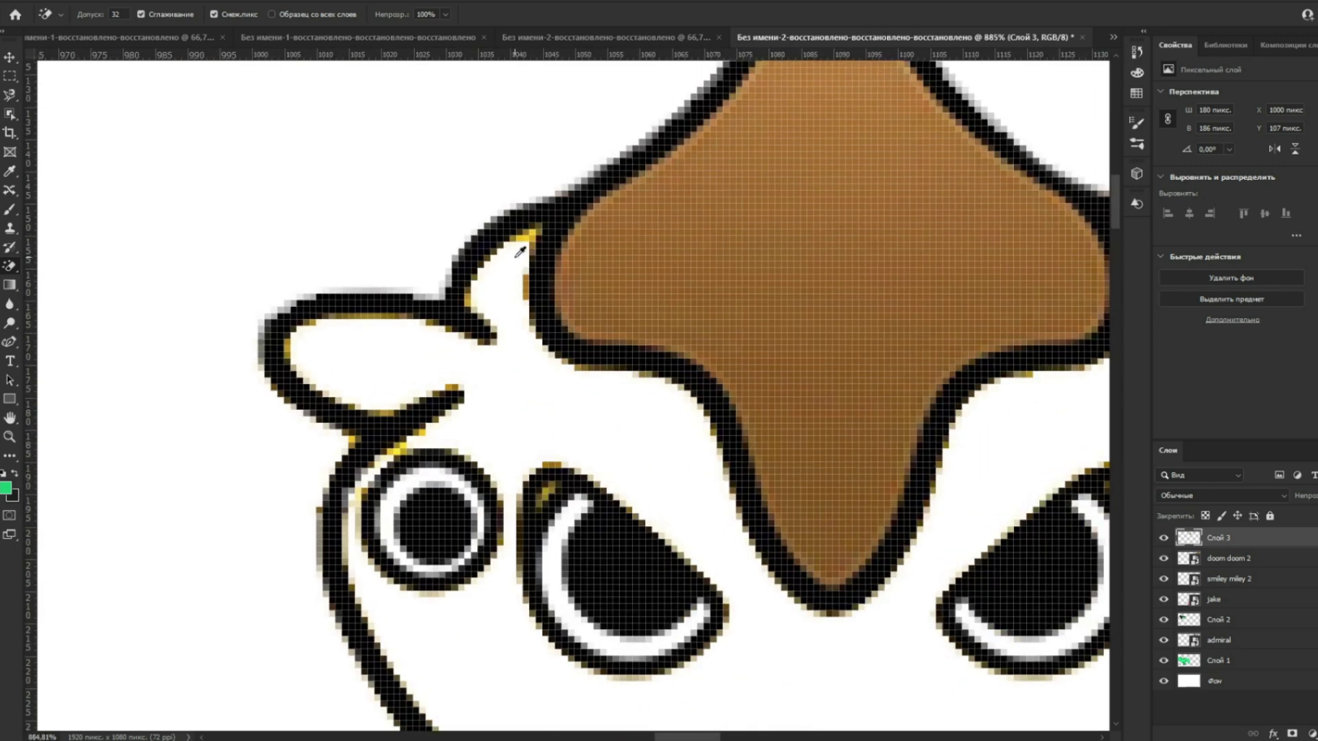
pyautogui.click(535, 229)
pyautogui.click(471, 293)
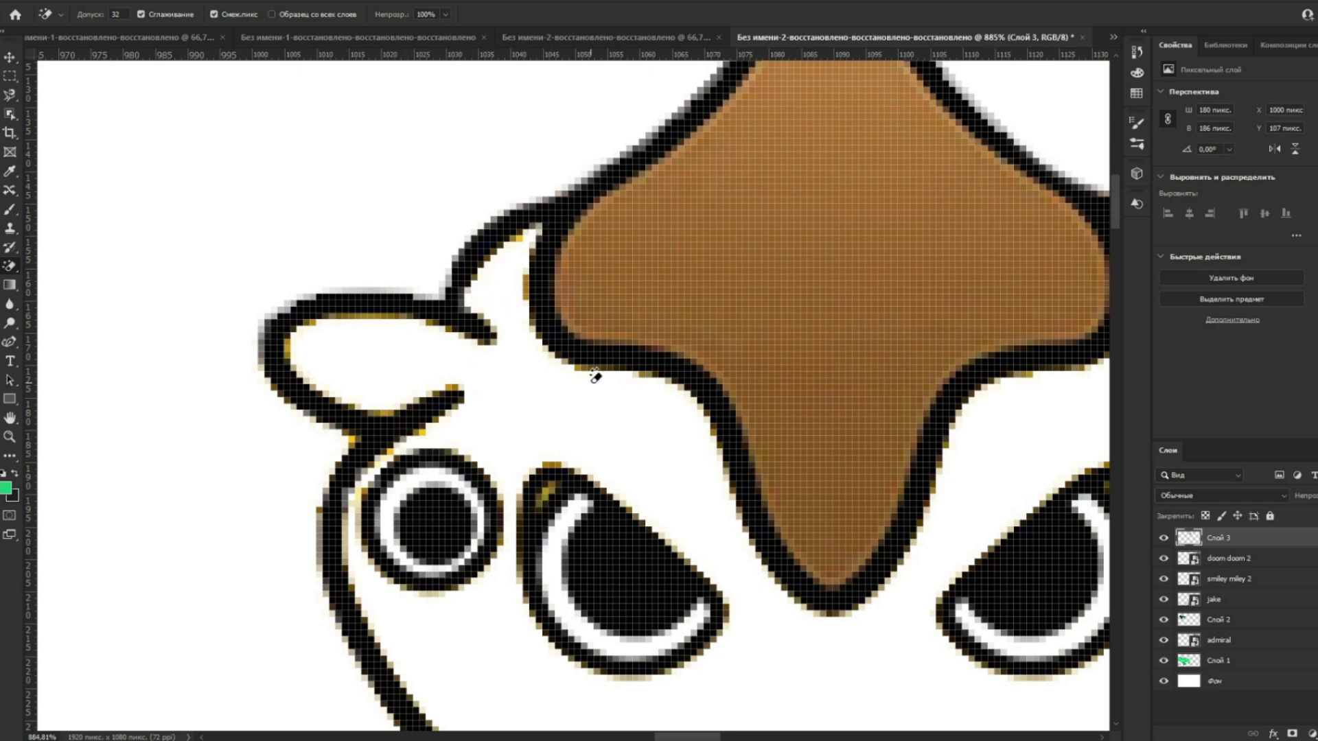
pyautogui.scroll(-3, 587, 364)
pyautogui.scroll(10, 558, 285)
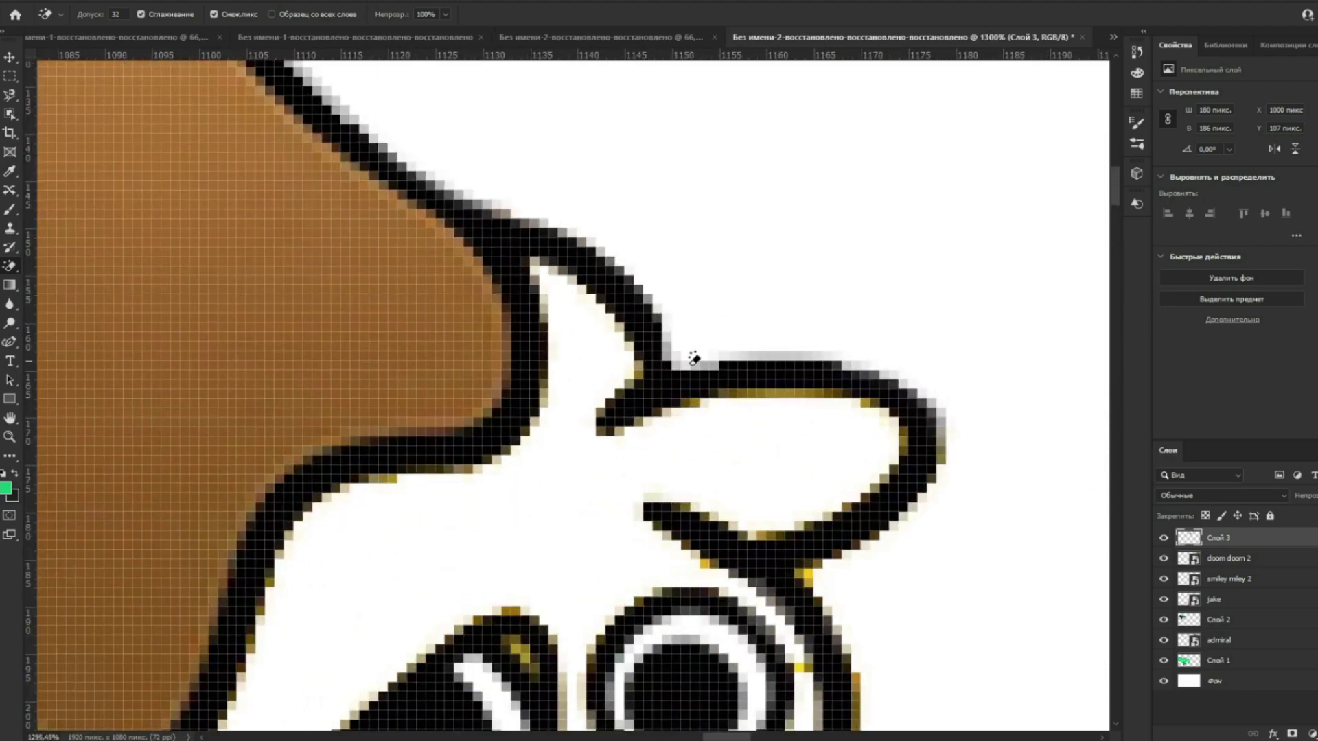
pyautogui.scroll(-10, 793, 392)
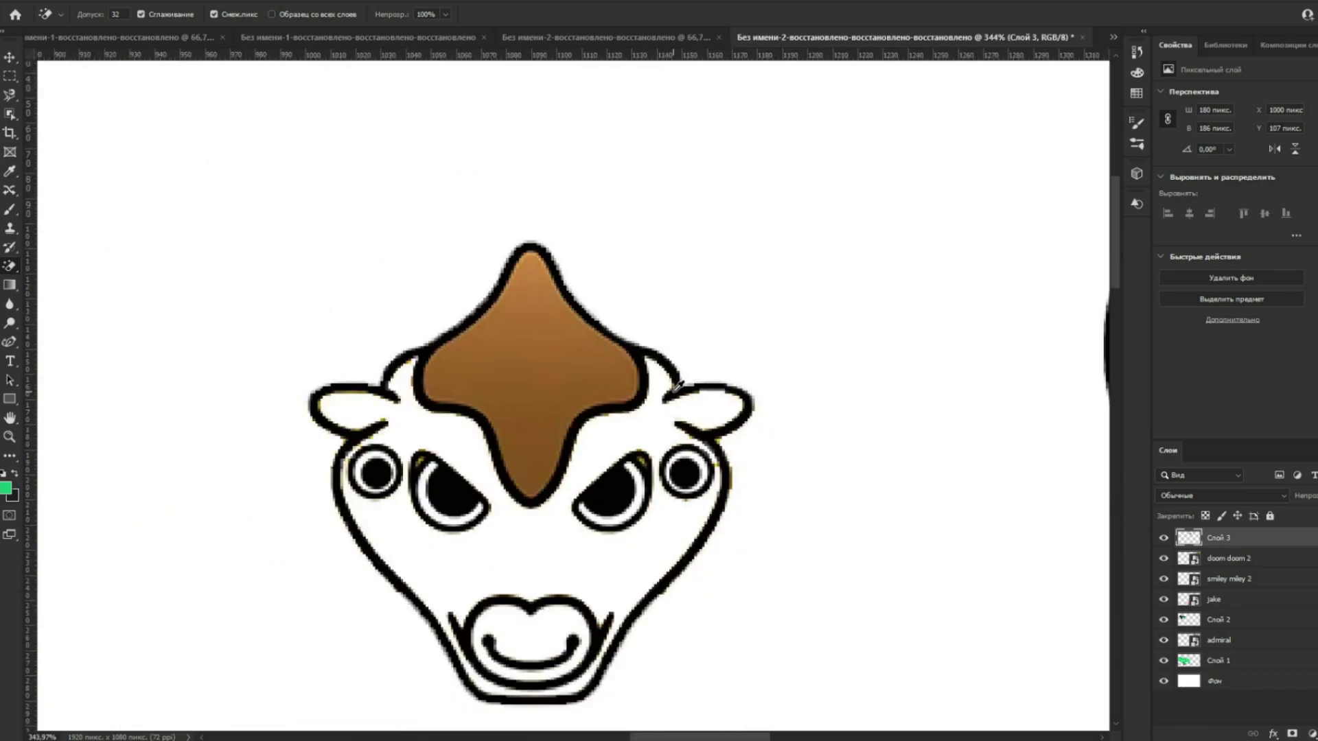
pyautogui.scroll(-3, 650, 402)
# Step: Duplicate the bull head to the left, place the copy below the original and shrink it
pyautogui.press('v')
pyautogui.moveTo(622, 401); pyautogui.dragTo(424, 359)
pyautogui.moveTo(1215, 558); pyautogui.dragTo(1232, 573)
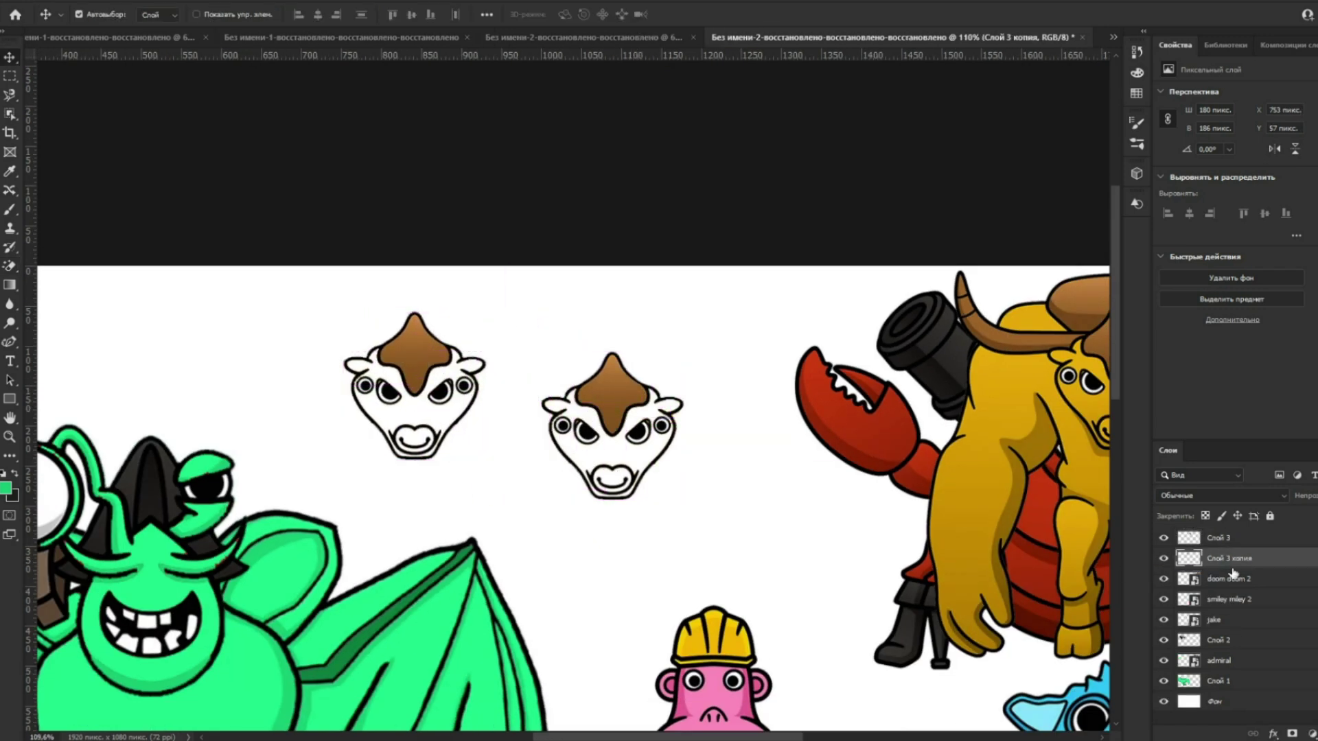
pyautogui.hotkey('ctrl', 't')
pyautogui.moveTo(486, 313); pyautogui.dragTo(434, 369)
pyautogui.press('Return')
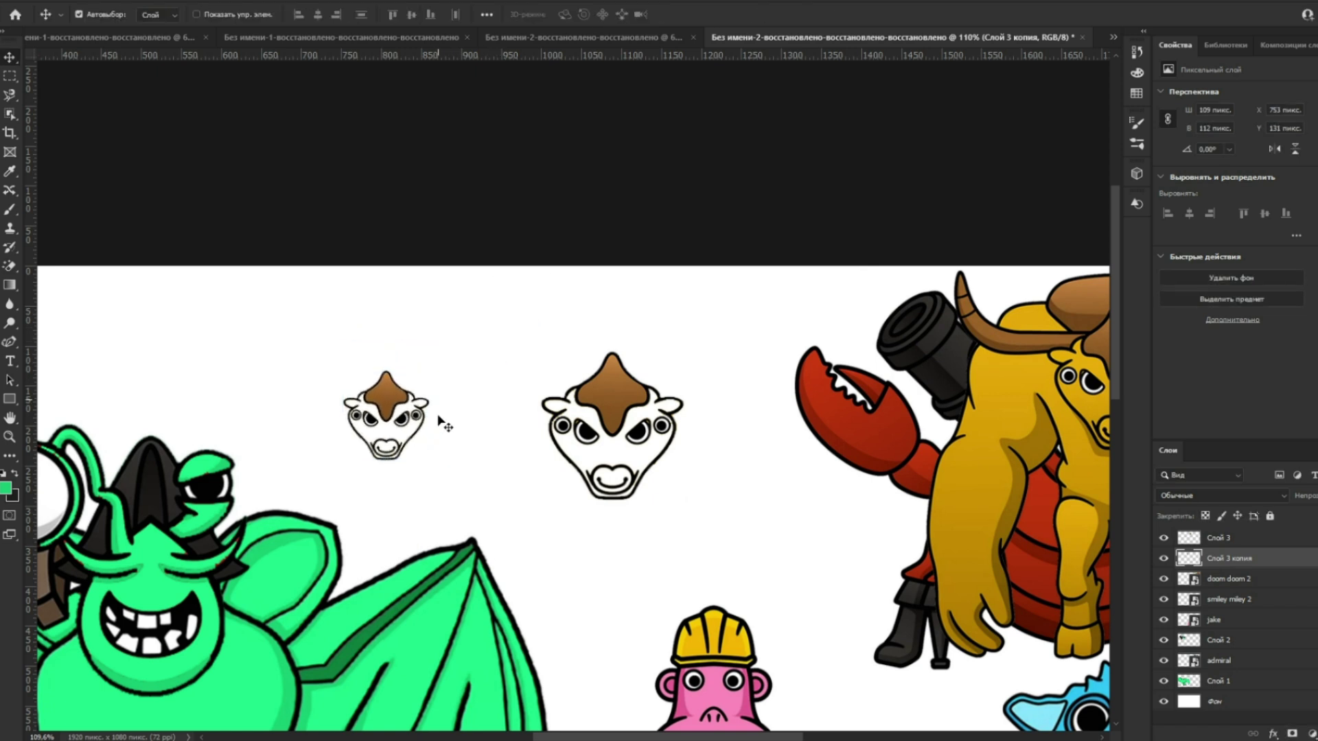
# Step: Paint green behind the larger head, merge both head layers, and delete the green outside the head
pyautogui.press('b')
pyautogui.moveTo(515, 432)
pyautogui.mouseDown()
pyautogui.moveTo(596, 431)
pyautogui.moveTo(614, 477)
pyautogui.moveTo(647, 400)
pyautogui.moveTo(566, 403)
pyautogui.moveTo(610, 464)
pyautogui.mouseUp()
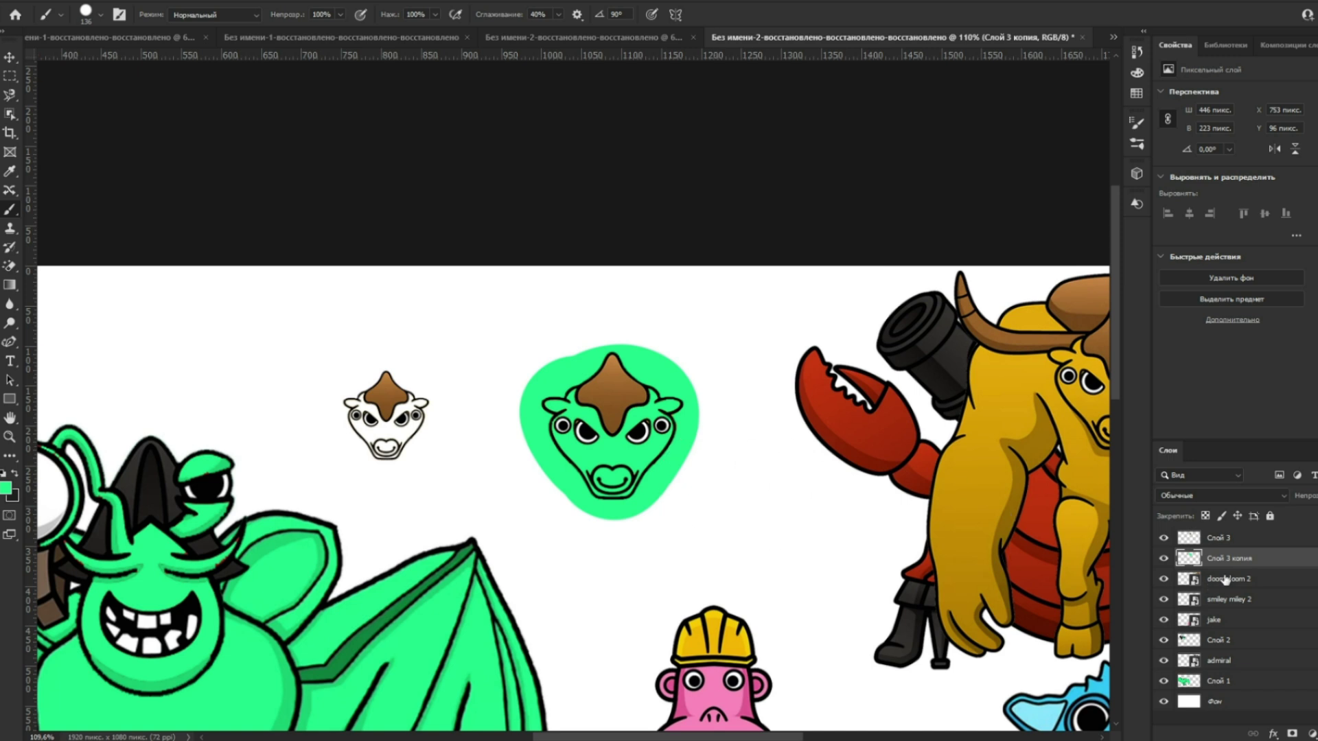
pyautogui.keyDown('shift'); pyautogui.click(1229, 541); pyautogui.keyUp('shift')
pyautogui.rightClick(1252, 563)
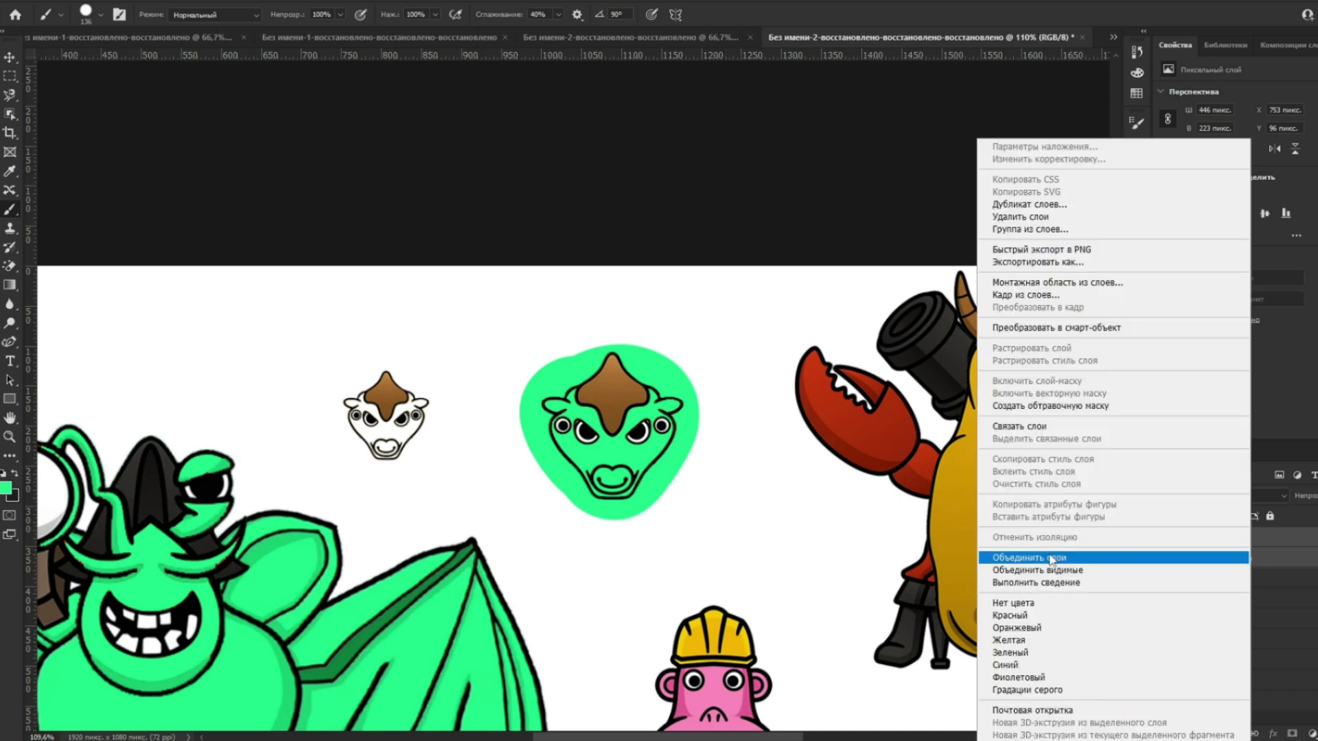
pyautogui.click(1060, 551)
pyautogui.press('w')
pyautogui.click(664, 400)
pyautogui.press('Delete')
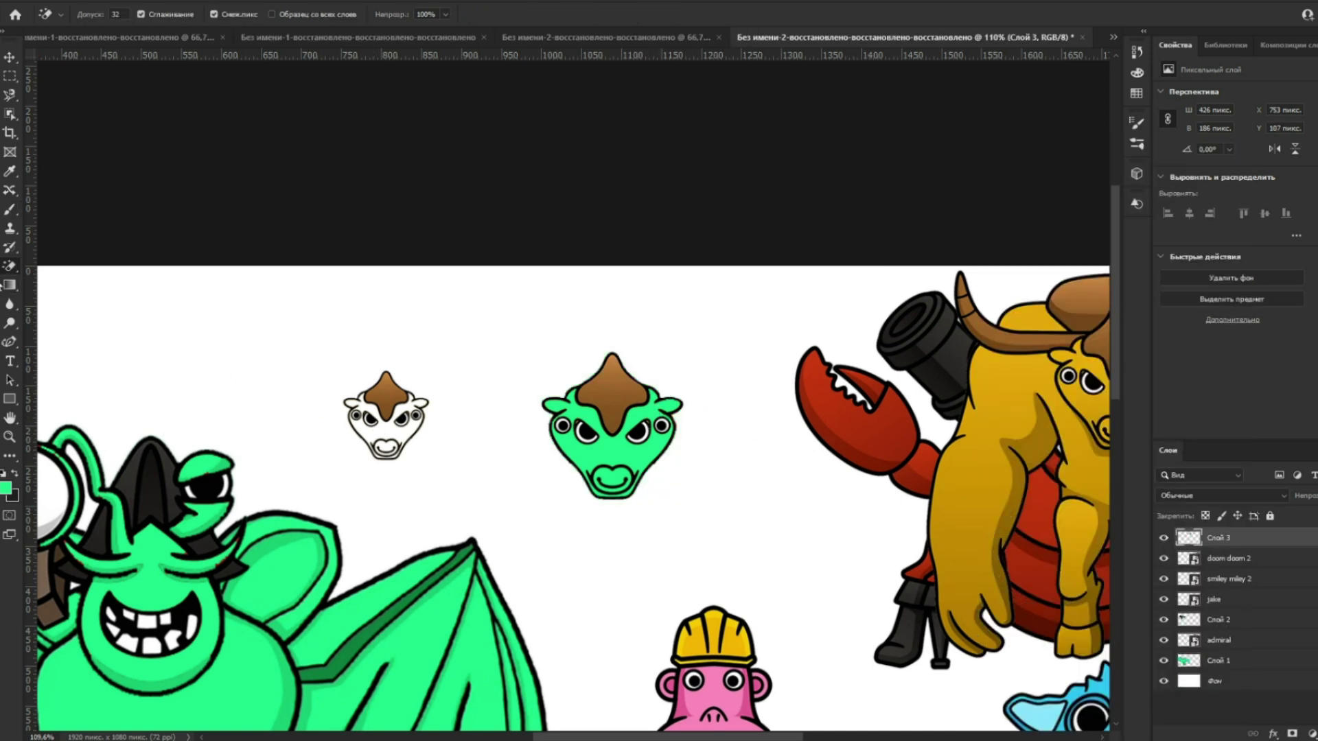
# Step: Erase the small bull head copy with the standard Eraser
pyautogui.rightClick(10, 266)
pyautogui.click(76, 264)
pyautogui.moveTo(423, 428); pyautogui.dragTo(421, 383)
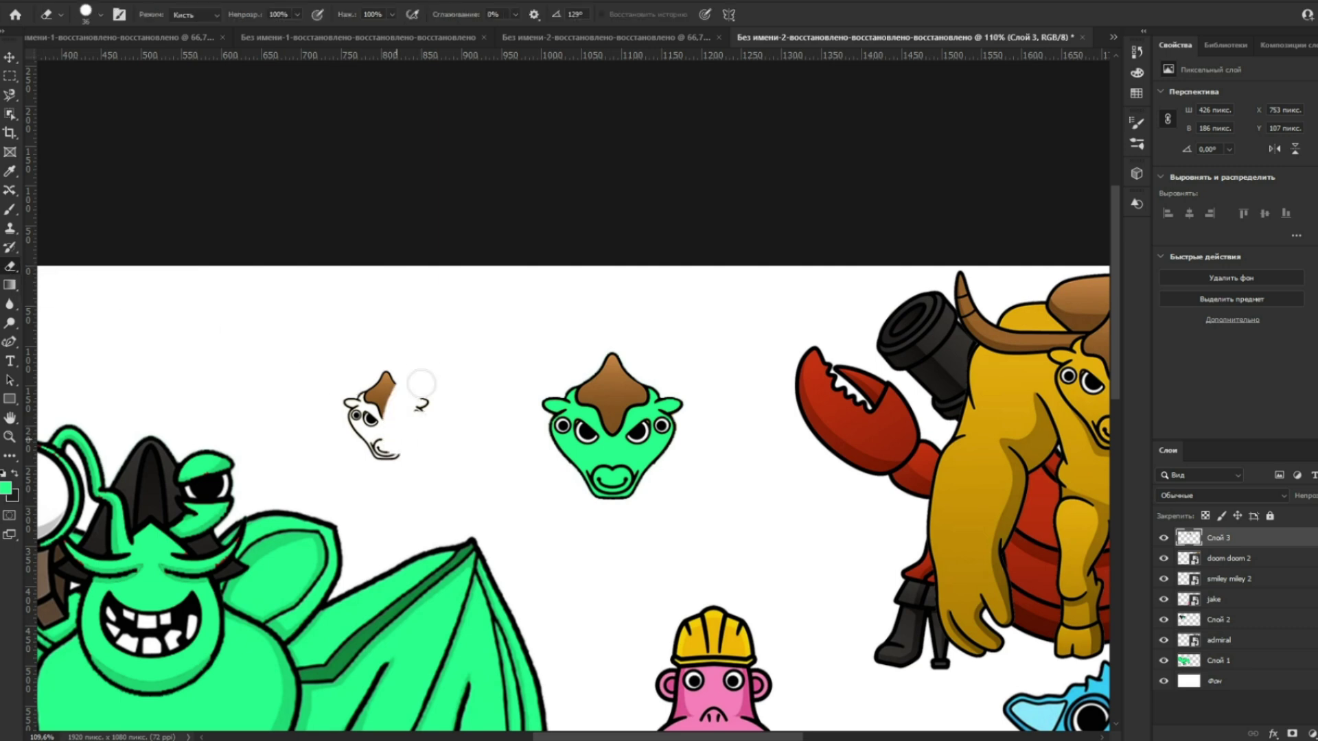
pyautogui.moveTo(373, 469); pyautogui.dragTo(387, 378)
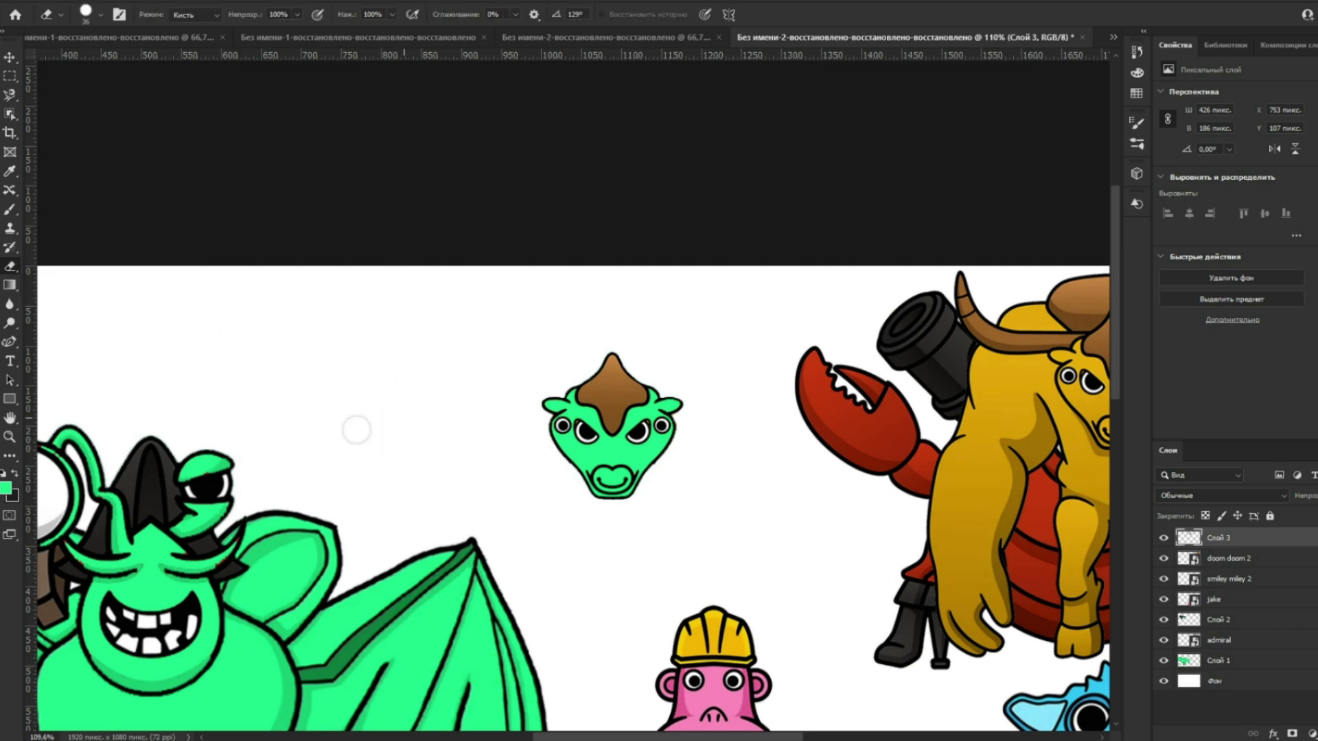
# Step: Shift the green bull head slightly left and select the pink gorilla's layer
pyautogui.press('v')
pyautogui.hotkey('ctrl', '0')
pyautogui.moveTo(642, 255); pyautogui.dragTo(630, 255)
pyautogui.scroll(7, 741, 446)
pyautogui.moveTo(716, 521); pyautogui.dragTo(671, 531)
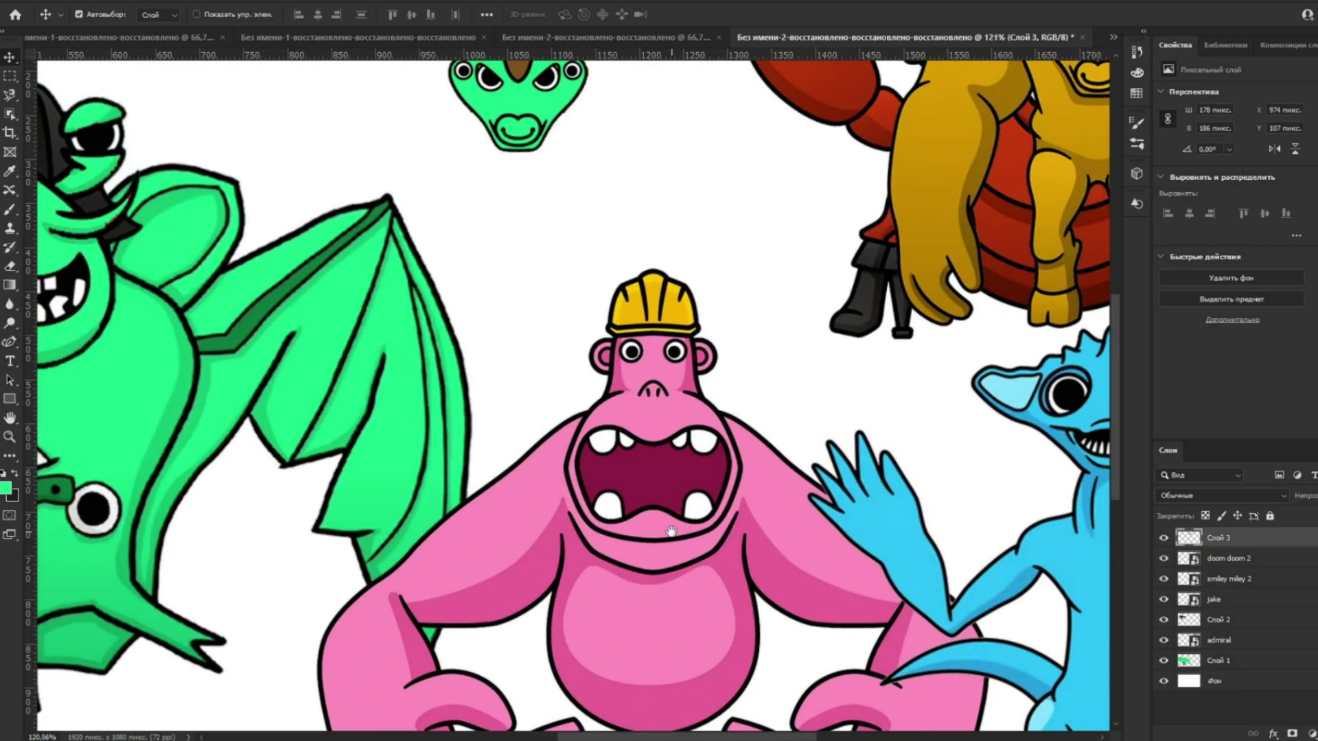
pyautogui.scroll(3, 699, 509)
pyautogui.click(662, 455)
# Step: Copy the gorilla's open mouth onto its own layer and place it beside the green bull head
pyautogui.press('w')
pyautogui.moveTo(510, 382)
pyautogui.mouseDown()
pyautogui.moveTo(758, 535)
pyautogui.moveTo(779, 592)
pyautogui.mouseUp()
pyautogui.hotkey('ctrl', 'j')
pyautogui.press('v')
pyautogui.moveTo(626, 486); pyautogui.dragTo(506, 186)
pyautogui.moveTo(552, 223)
pyautogui.mouseDown()
pyautogui.moveTo(645, 458)
pyautogui.moveTo(396, 268)
pyautogui.moveTo(325, 243)
pyautogui.mouseUp()
pyautogui.moveTo(450, 423); pyautogui.dragTo(638, 679)
# Step: Magic-erase the pink areas above and below the copied mouth
pyautogui.press('e')
pyautogui.rightClick(9, 271)
pyautogui.click(69, 294)
pyautogui.click(530, 376)
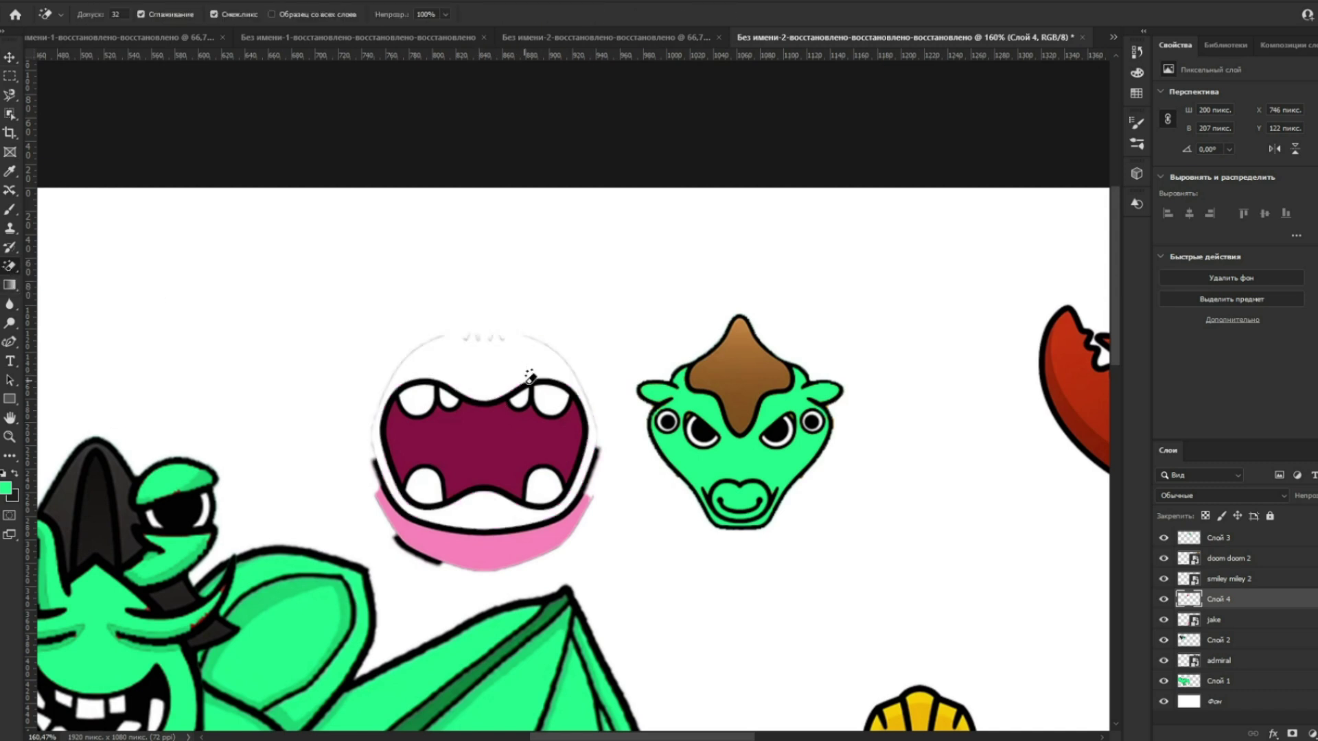
pyautogui.click(502, 534)
# Step: Wipe away the stray outline beside the mouth and move it toward the dragon head
pyautogui.rightClick(10, 266)
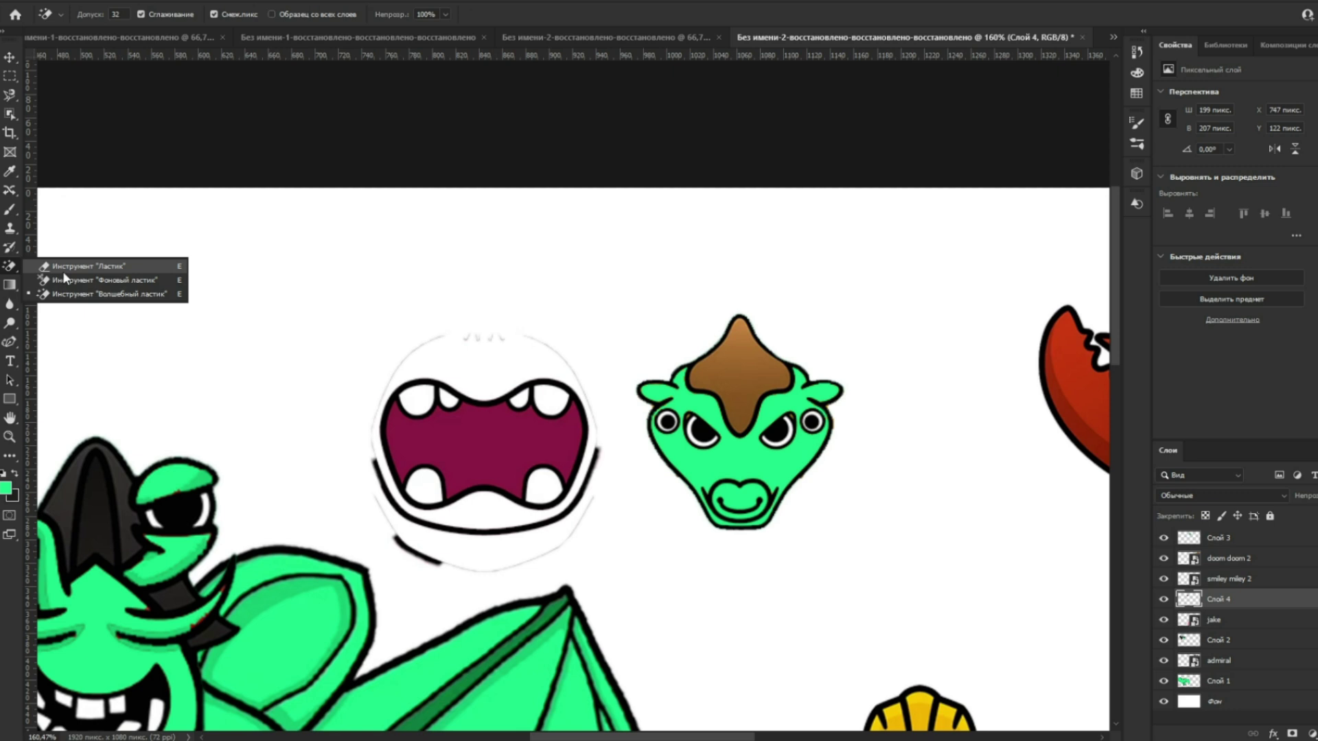
pyautogui.click(61, 276)
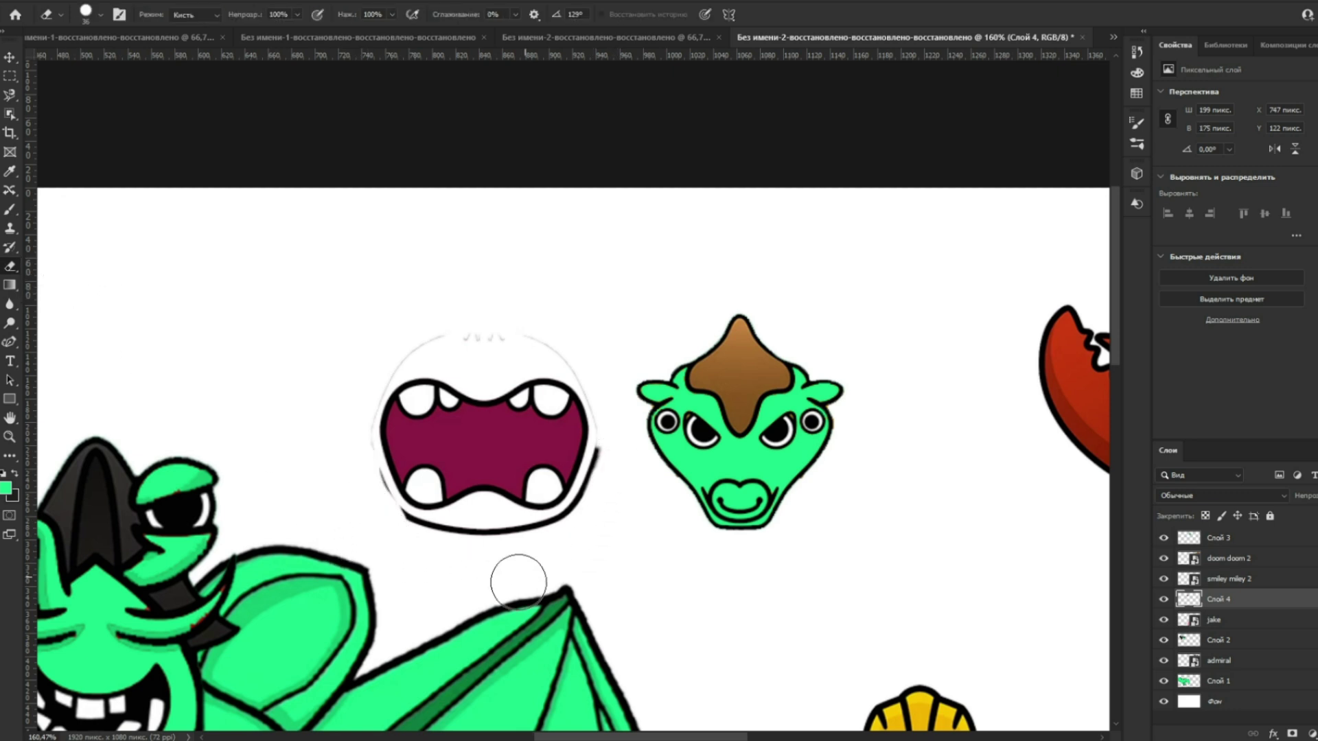
pyautogui.scroll(3, 525, 576)
pyautogui.moveTo(686, 344)
pyautogui.mouseDown()
pyautogui.moveTo(651, 447)
pyautogui.moveTo(616, 481)
pyautogui.moveTo(489, 509)
pyautogui.moveTo(321, 504)
pyautogui.moveTo(238, 445)
pyautogui.moveTo(197, 356)
pyautogui.moveTo(194, 297)
pyautogui.moveTo(210, 215)
pyautogui.moveTo(238, 170)
pyautogui.moveTo(222, 210)
pyautogui.moveTo(237, 181)
pyautogui.moveTo(333, 129)
pyautogui.moveTo(490, 119)
pyautogui.moveTo(640, 161)
pyautogui.moveTo(691, 279)
pyautogui.mouseUp()
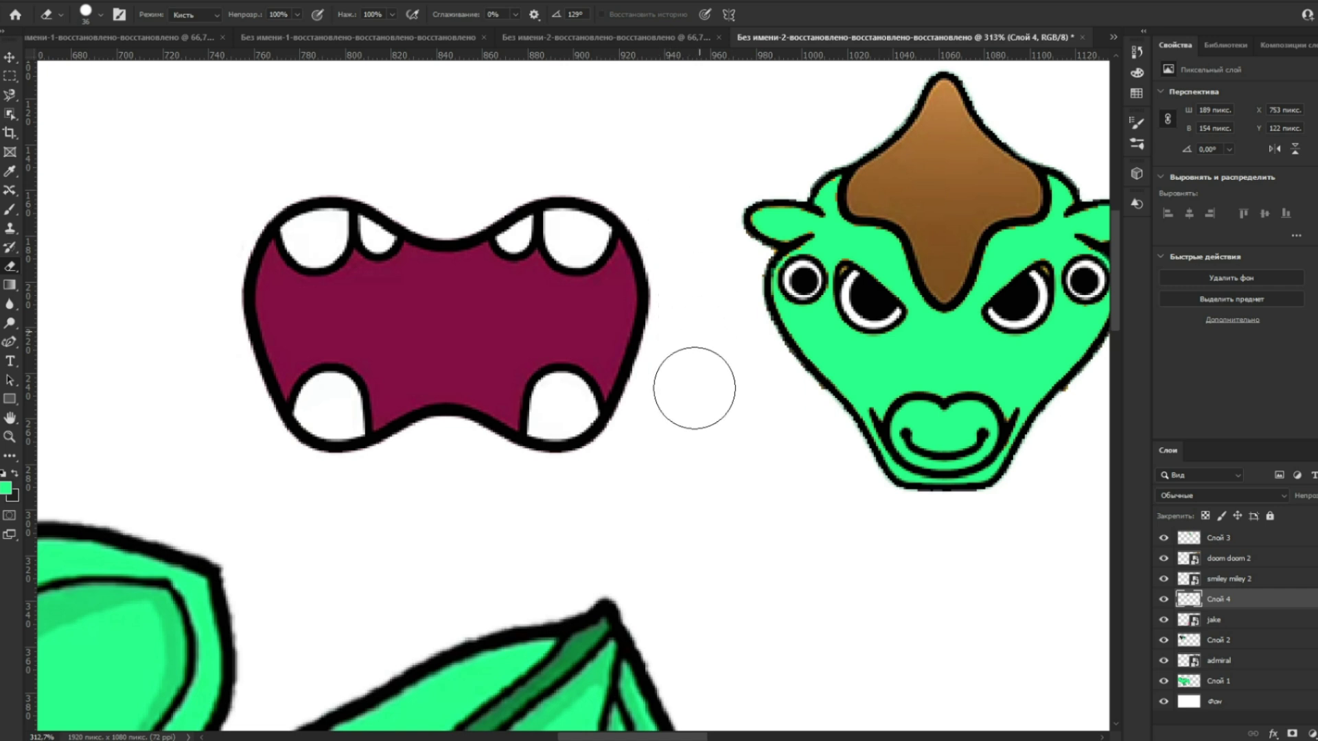
pyautogui.press('v')
pyautogui.moveTo(554, 426)
pyautogui.mouseDown()
pyautogui.moveTo(763, 461)
pyautogui.moveTo(939, 522)
pyautogui.moveTo(749, 514)
pyautogui.moveTo(774, 496)
pyautogui.mouseUp()
# Step: Stack the mouth's layer above the dragon head and move the mouth up and right
pyautogui.click(774, 496)
pyautogui.moveTo(1223, 605); pyautogui.dragTo(1235, 537)
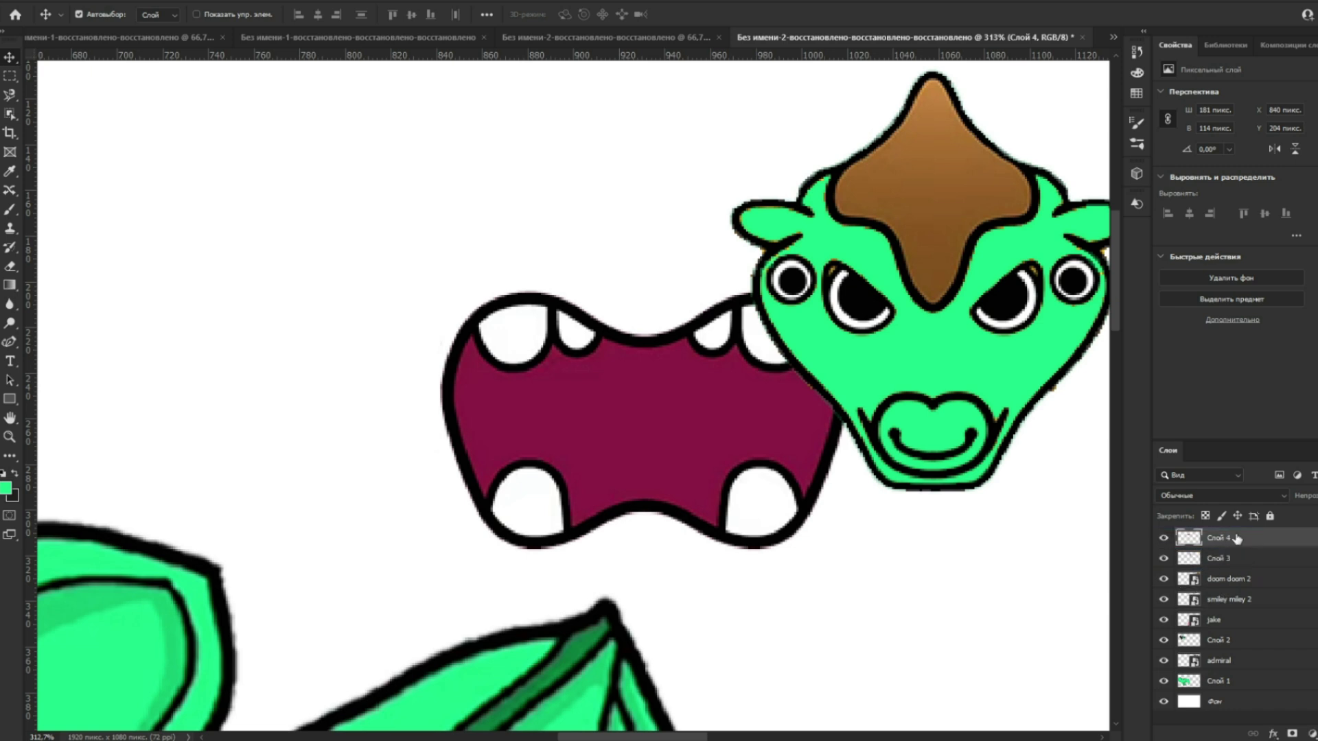
pyautogui.click(773, 433)
pyautogui.moveTo(774, 433); pyautogui.dragTo(971, 374)
# Step: Scale the mouth to about 45% and center it over the dragon's jaw
pyautogui.hotkey('ctrl', 't')
pyautogui.moveTo(1021, 265); pyautogui.dragTo(813, 400)
pyautogui.moveTo(776, 460); pyautogui.dragTo(982, 395)
pyautogui.hscroll(-5, 849, 406)
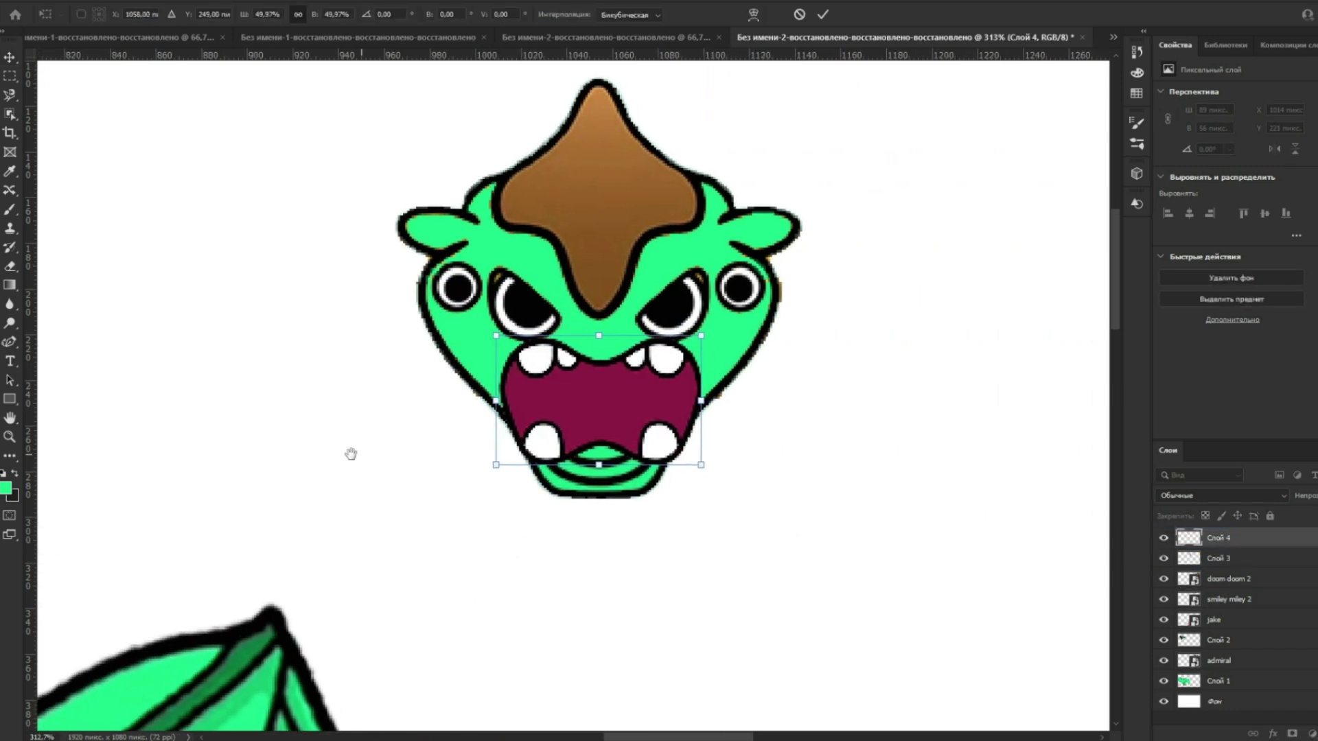
pyautogui.moveTo(700, 336); pyautogui.dragTo(650, 367)
pyautogui.moveTo(599, 415); pyautogui.dragTo(624, 395)
pyautogui.moveTo(667, 444); pyautogui.dragTo(687, 454)
pyautogui.moveTo(643, 416); pyautogui.dragTo(630, 416)
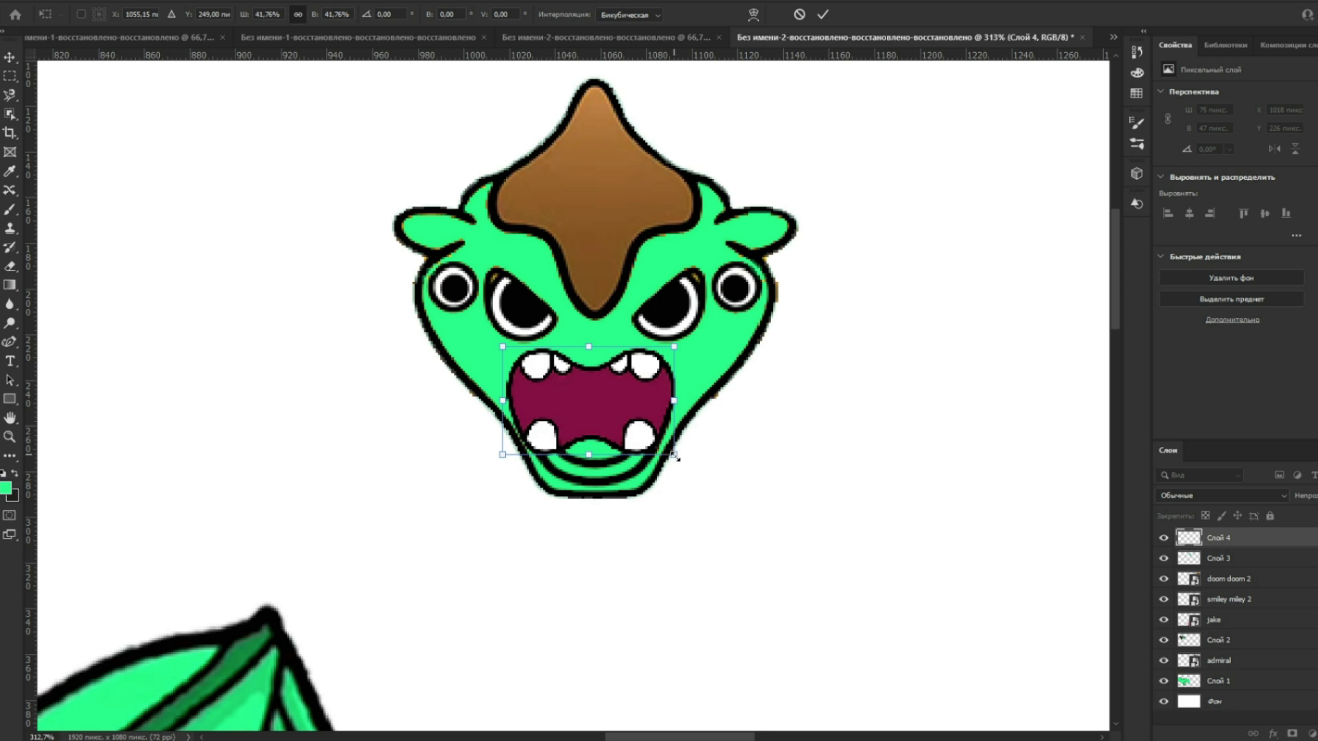
pyautogui.moveTo(674, 455); pyautogui.dragTo(685, 464)
pyautogui.press('Return')
# Step: Paint the head's sampled green over the leftover jaw lines with a size-40 brush
pyautogui.scroll(4, 624, 321)
pyautogui.click(607, 366)
pyautogui.press('b')
pyautogui.keyDown('alt'); pyautogui.click(595, 355); pyautogui.keyUp('alt')
pyautogui.rightClick(595, 354)
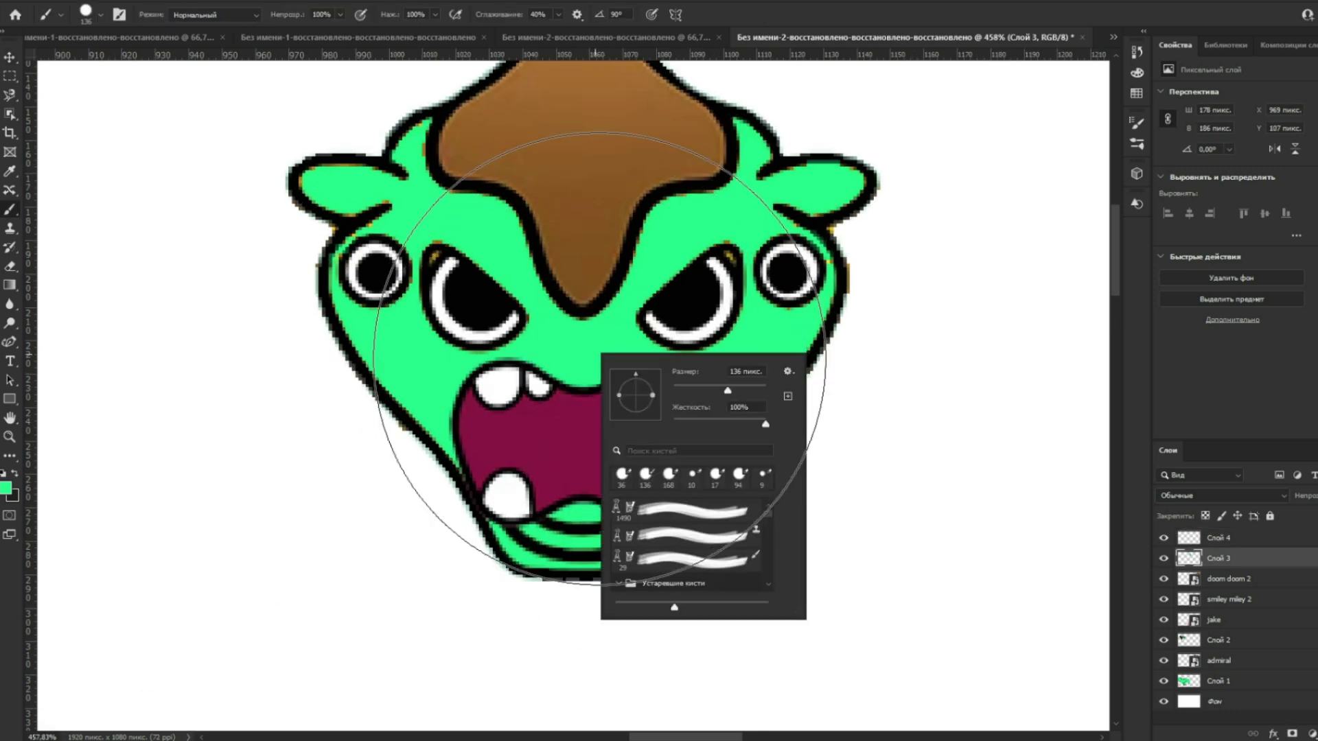
pyautogui.click(692, 389)
pyautogui.moveTo(538, 496); pyautogui.dragTo(599, 498)
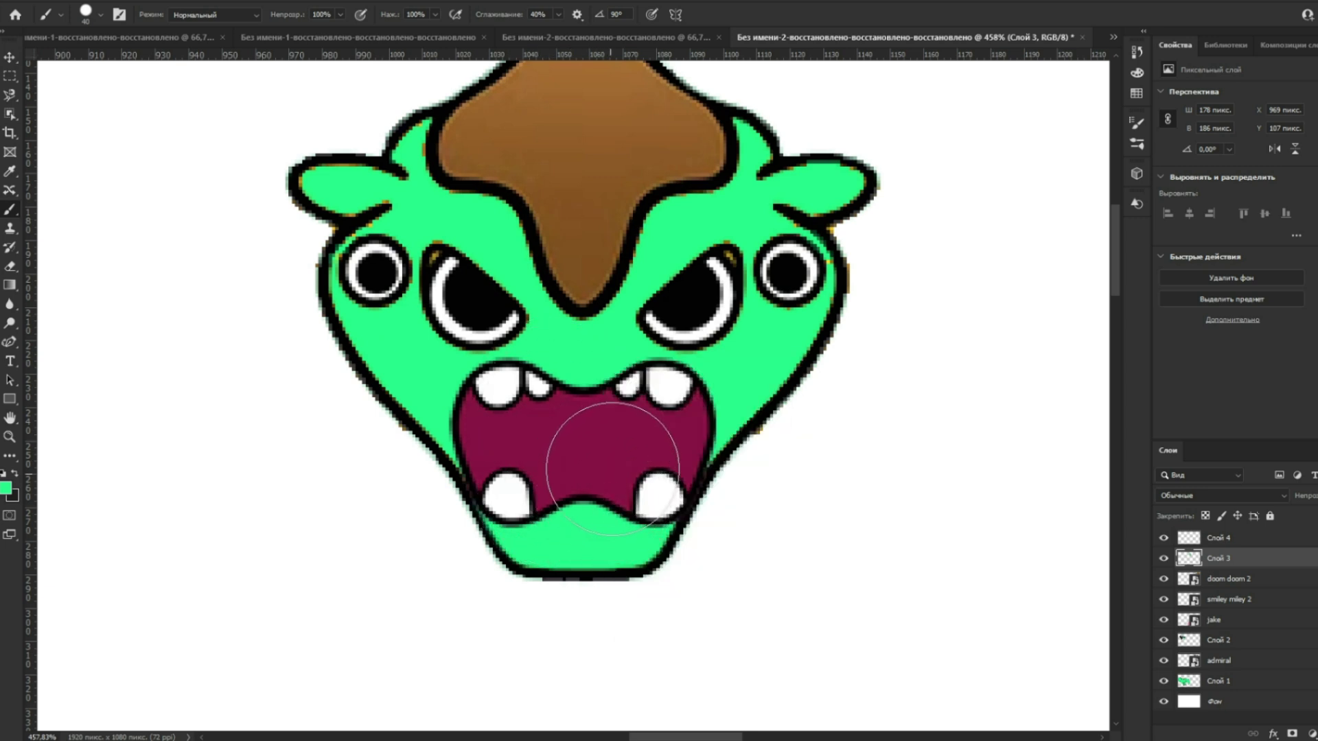
pyautogui.scroll(-2, 660, 422)
# Step: Drag a selection around the head and mouth to pick both pieces
pyautogui.press('e')
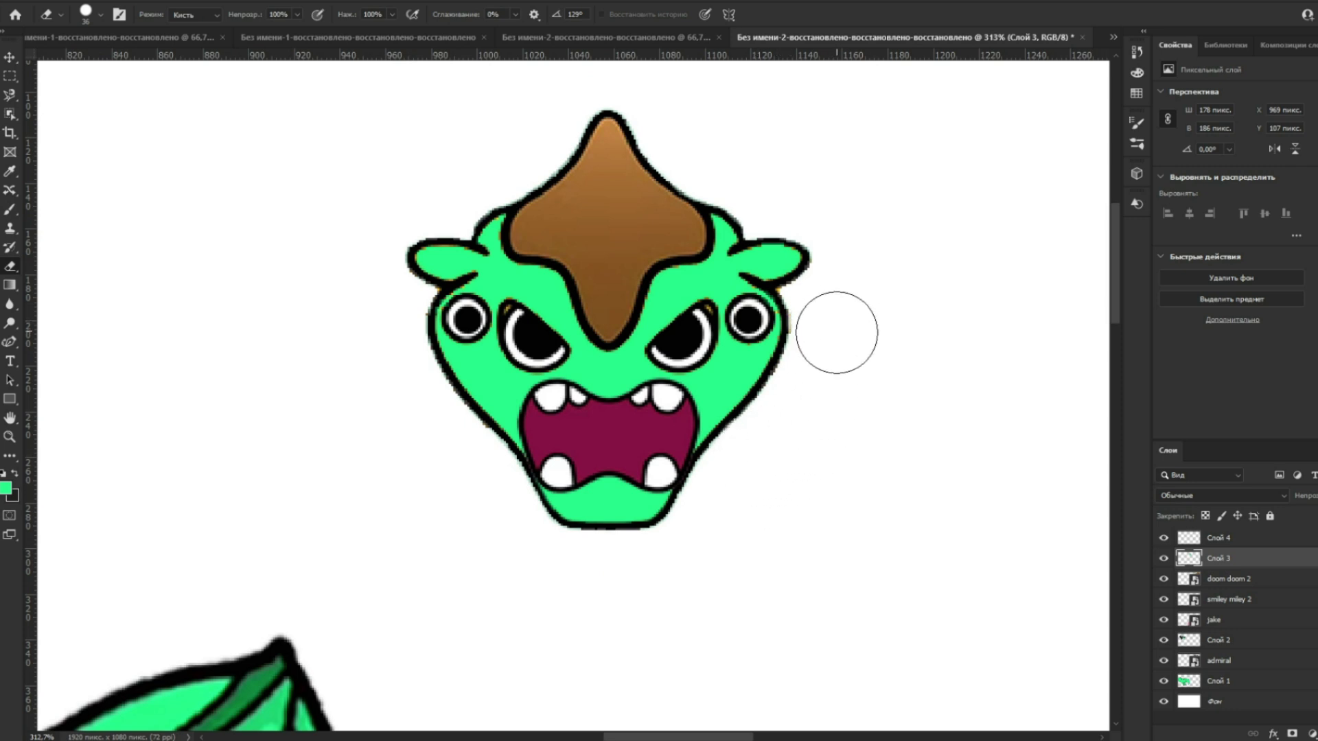
pyautogui.scroll(-4, 529, 453)
pyautogui.press('v')
pyautogui.moveTo(441, 277); pyautogui.dragTo(704, 522)
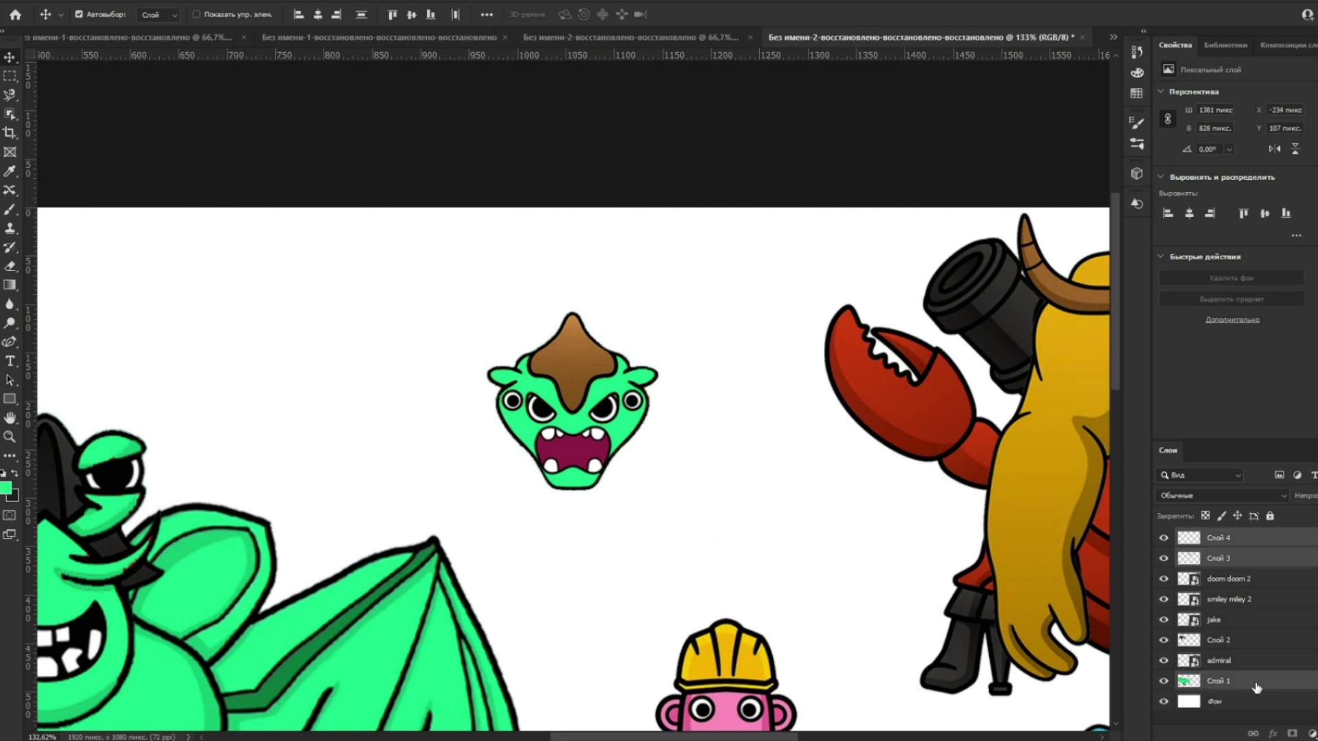
# Step: Select the dragon head and mouth layers together and merge them into one layer
pyautogui.rightClick(1256, 687)
pyautogui.click(718, 526)
pyautogui.moveTo(615, 418)
pyautogui.mouseDown()
pyautogui.moveTo(587, 426)
pyautogui.moveTo(598, 426)
pyautogui.mouseUp()
pyautogui.hotkey('ctrl', 'z')
pyautogui.click(710, 439)
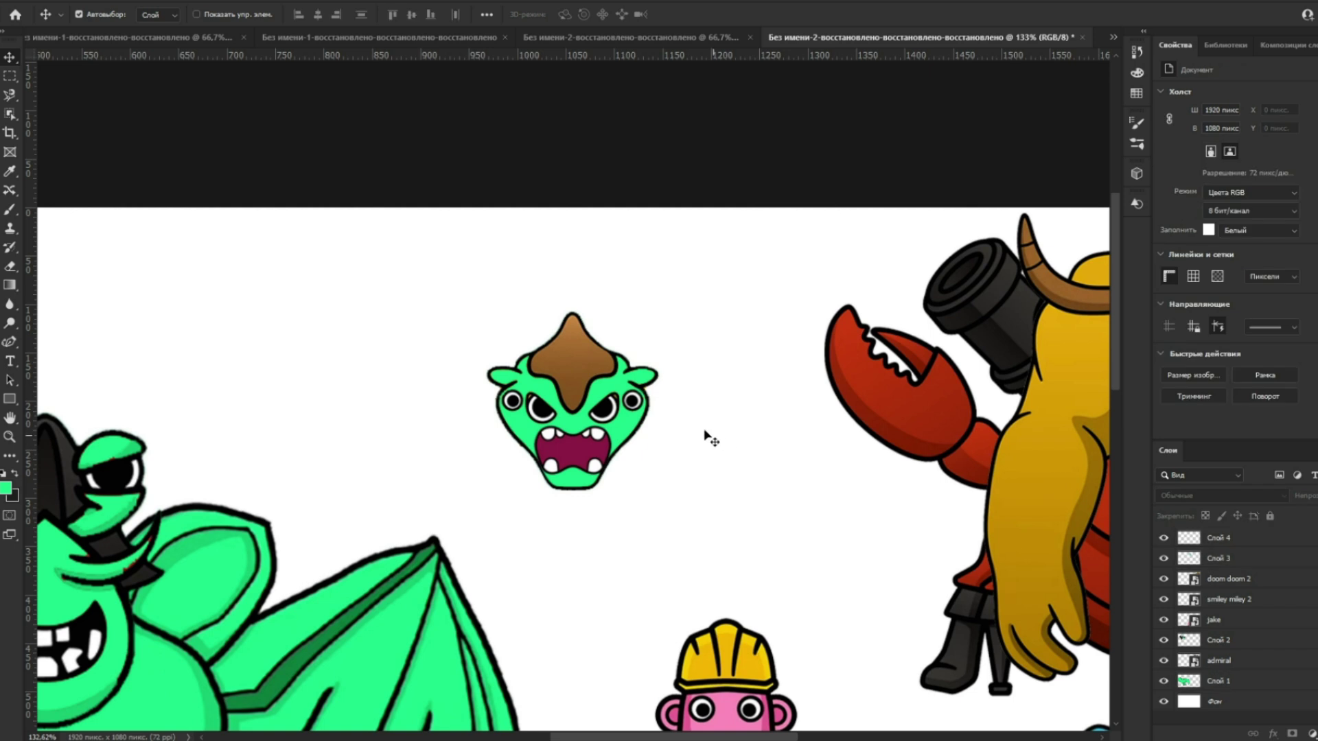
pyautogui.click(575, 439)
pyautogui.click(571, 374)
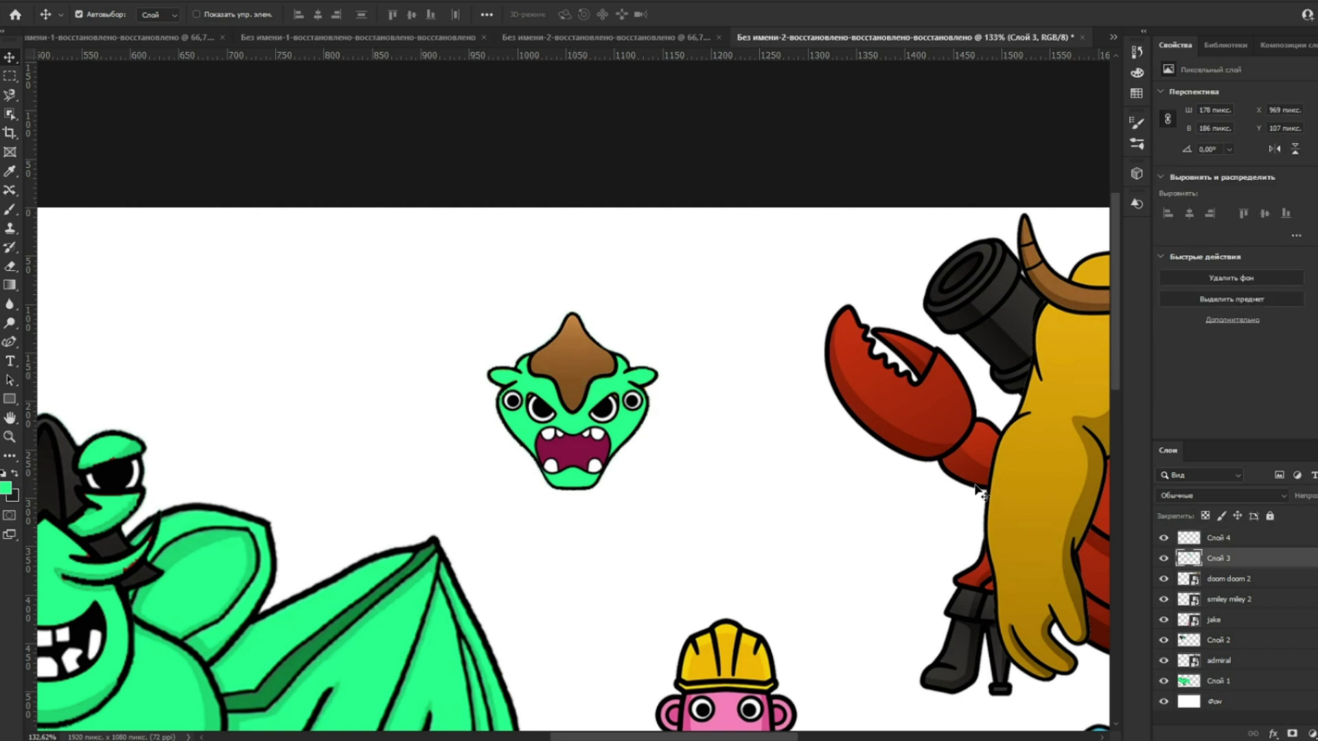
pyautogui.keyDown('ctrl'); pyautogui.click(1239, 541); pyautogui.keyUp('ctrl')
pyautogui.moveTo(606, 407); pyautogui.dragTo(647, 432)
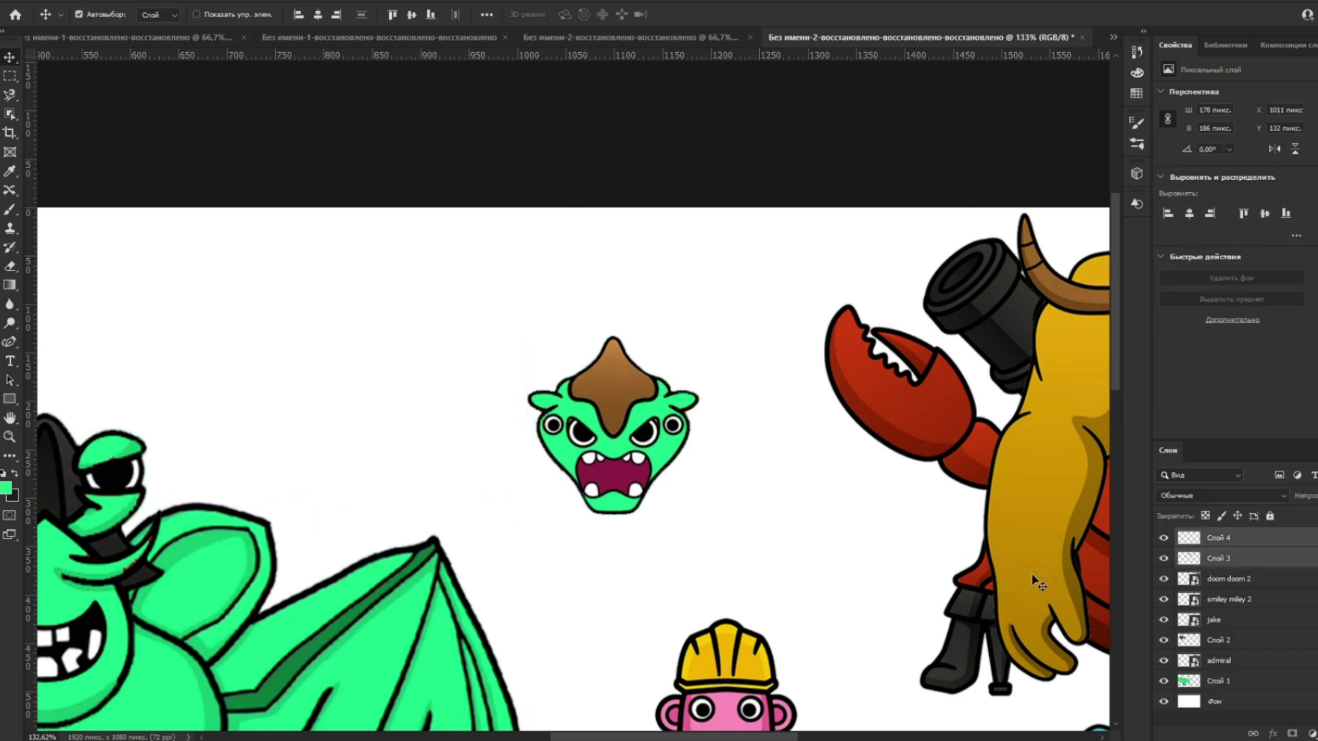
pyautogui.rightClick(1240, 551)
pyautogui.click(1009, 557)
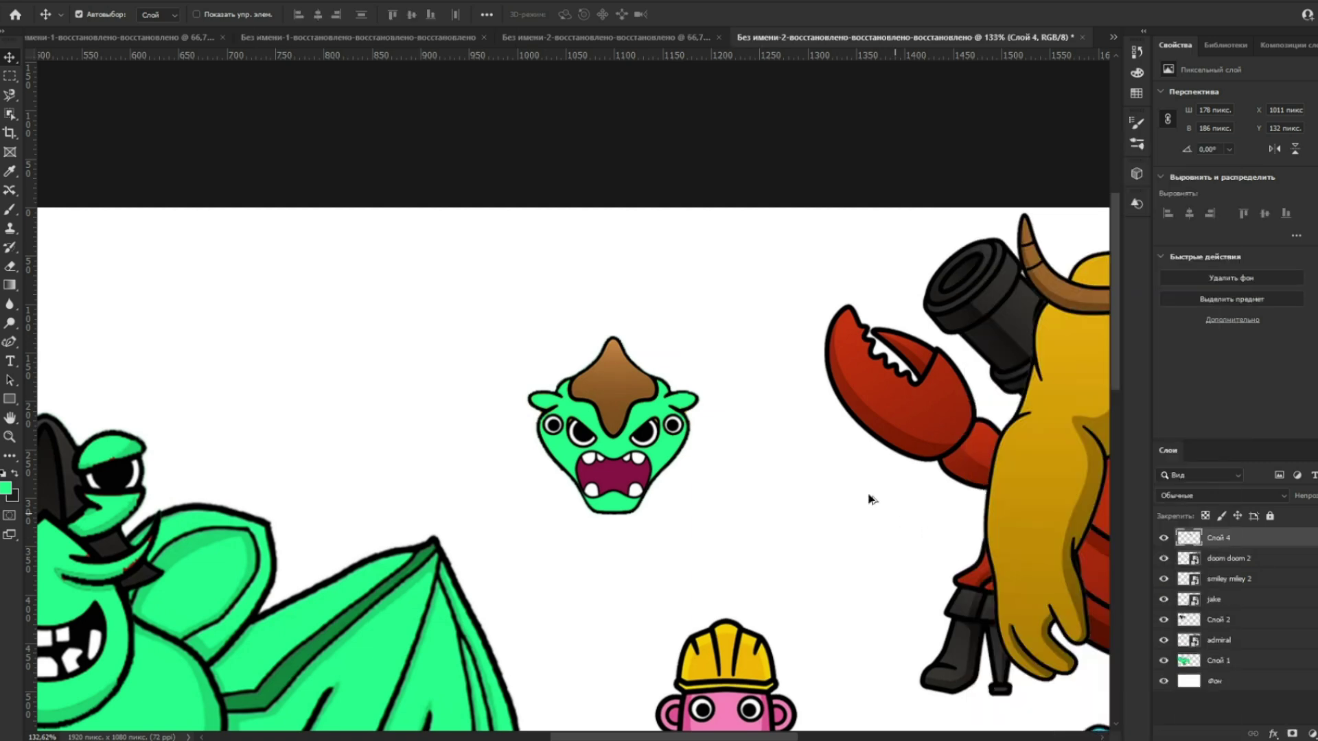
# Step: Move the merged head to the bat, rotate and enlarge it, then park it on the wing
pyautogui.hotkey('ctrl', '0')
pyautogui.moveTo(652, 255); pyautogui.dragTo(322, 515)
pyautogui.hotkey('ctrl', 't')
pyautogui.moveTo(412, 443); pyautogui.dragTo(258, 566)
pyautogui.press('Return')
pyautogui.scroll(7, 309, 482)
pyautogui.moveTo(397, 482); pyautogui.dragTo(437, 578)
pyautogui.hotkey('ctrl', 't')
pyautogui.moveTo(520, 567); pyautogui.dragTo(449, 462)
pyautogui.moveTo(483, 372); pyautogui.dragTo(517, 361)
pyautogui.press('Return')
pyautogui.moveTo(443, 424); pyautogui.dragTo(853, 342)
# Step: Paint green over the belly face's mouth on the bat's layer
pyautogui.click(542, 402)
pyautogui.press('b')
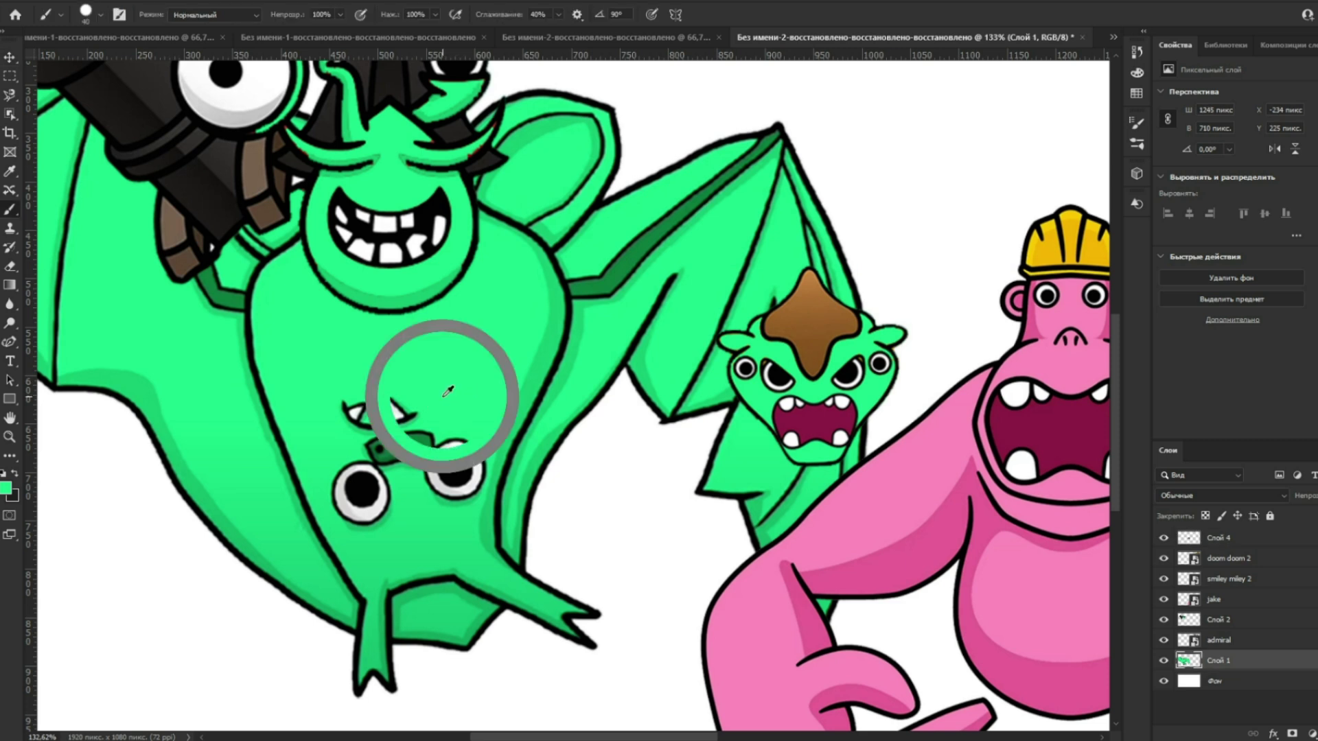
pyautogui.moveTo(406, 474); pyautogui.dragTo(360, 431)
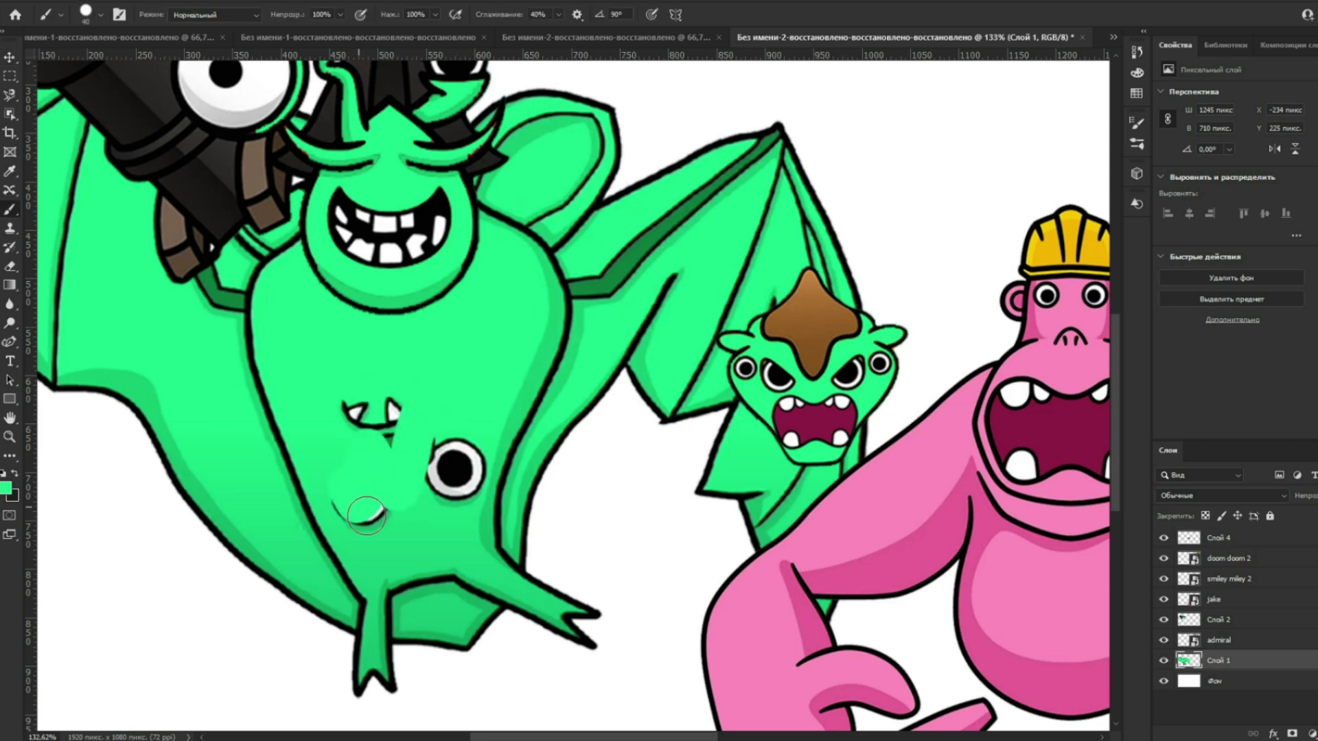
# Step: Brush green over the belly face's mouth and both eyes, undoing unsatisfactory strokes
pyautogui.hotkey('ctrl', 'z')
pyautogui.moveTo(322, 415); pyautogui.dragTo(413, 404)
pyautogui.hotkey('ctrl', 'z')
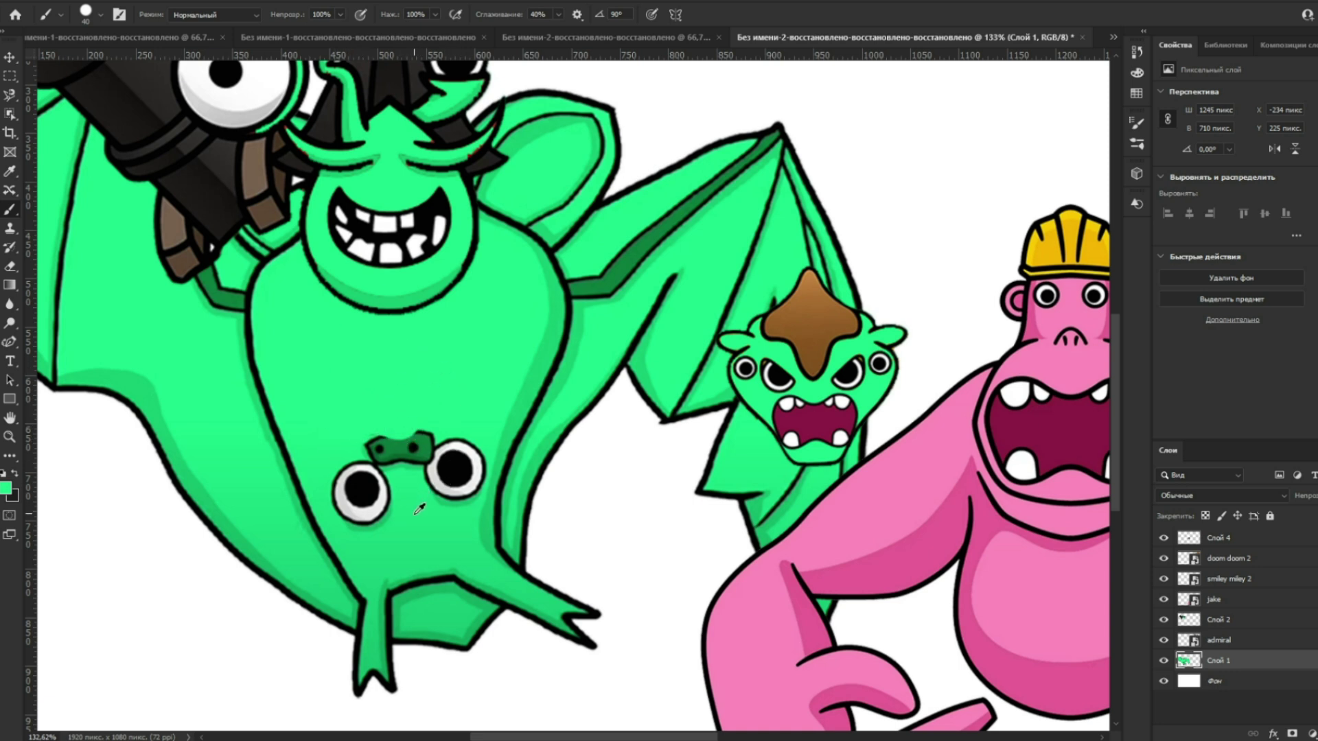
pyautogui.moveTo(426, 509)
pyautogui.mouseDown()
pyautogui.moveTo(456, 479)
pyautogui.moveTo(460, 490)
pyautogui.moveTo(470, 443)
pyautogui.moveTo(405, 438)
pyautogui.moveTo(363, 459)
pyautogui.moveTo(457, 480)
pyautogui.mouseUp()
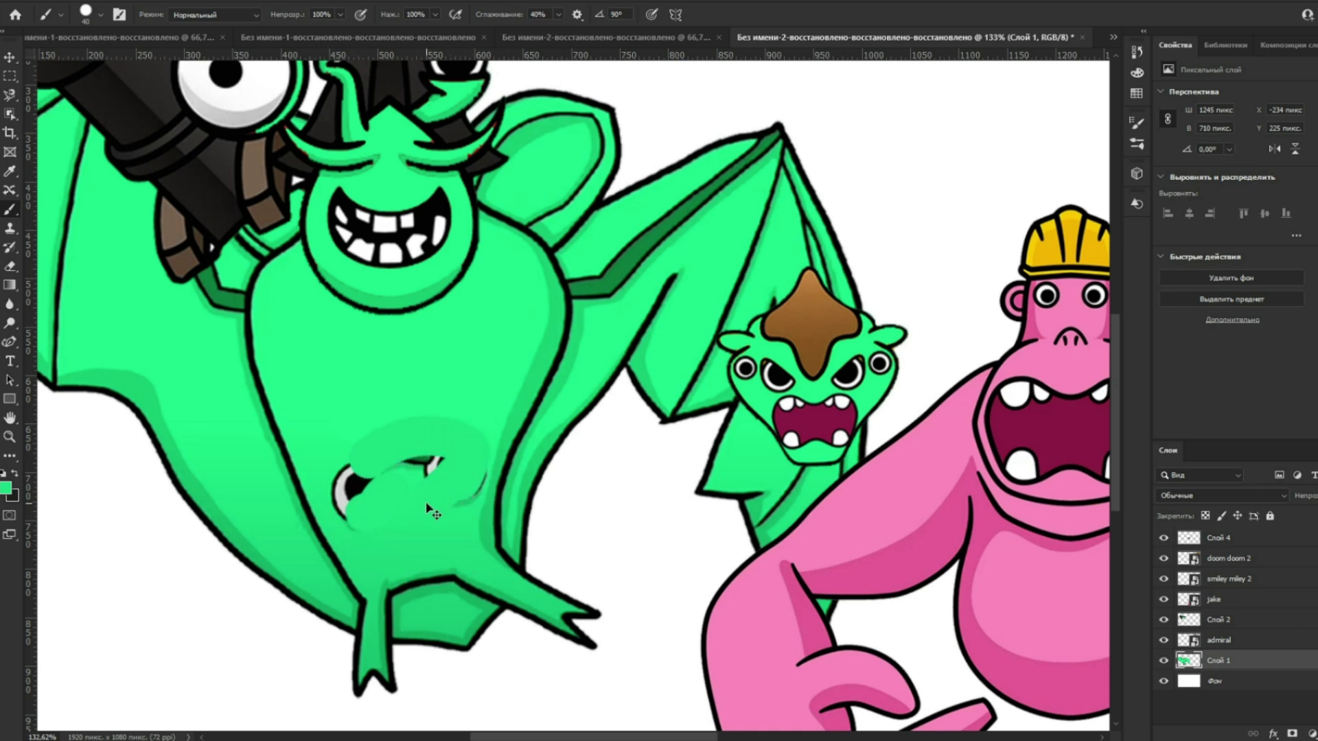
pyautogui.hotkey('ctrl', 'z')
pyautogui.moveTo(382, 507); pyautogui.dragTo(348, 489)
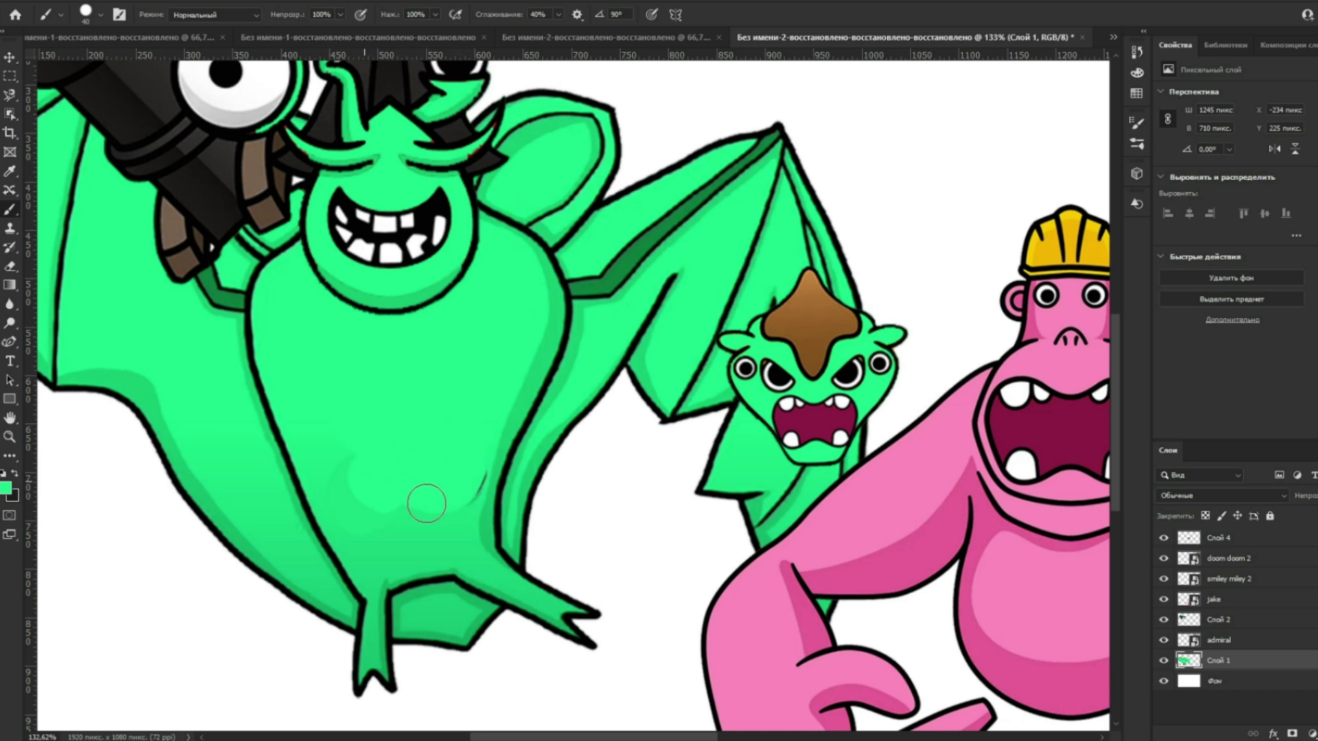
# Step: Move the green head from the wing onto the belly and rotate it to about 177°
pyautogui.press('v')
pyautogui.moveTo(822, 414); pyautogui.dragTo(413, 503)
pyautogui.hotkey('ctrl', 't')
pyautogui.moveTo(503, 417); pyautogui.dragTo(319, 561)
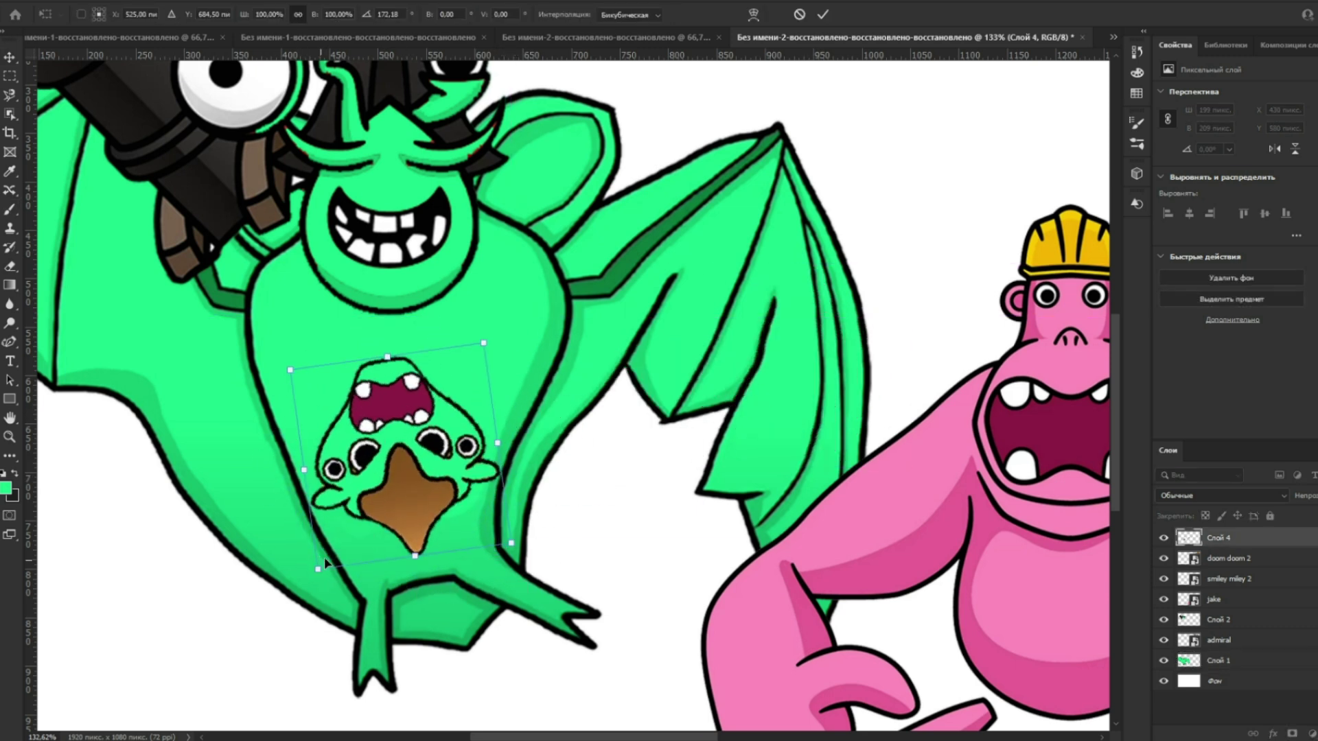
pyautogui.moveTo(516, 329); pyautogui.dragTo(524, 335)
pyautogui.moveTo(428, 431); pyautogui.dragTo(428, 444)
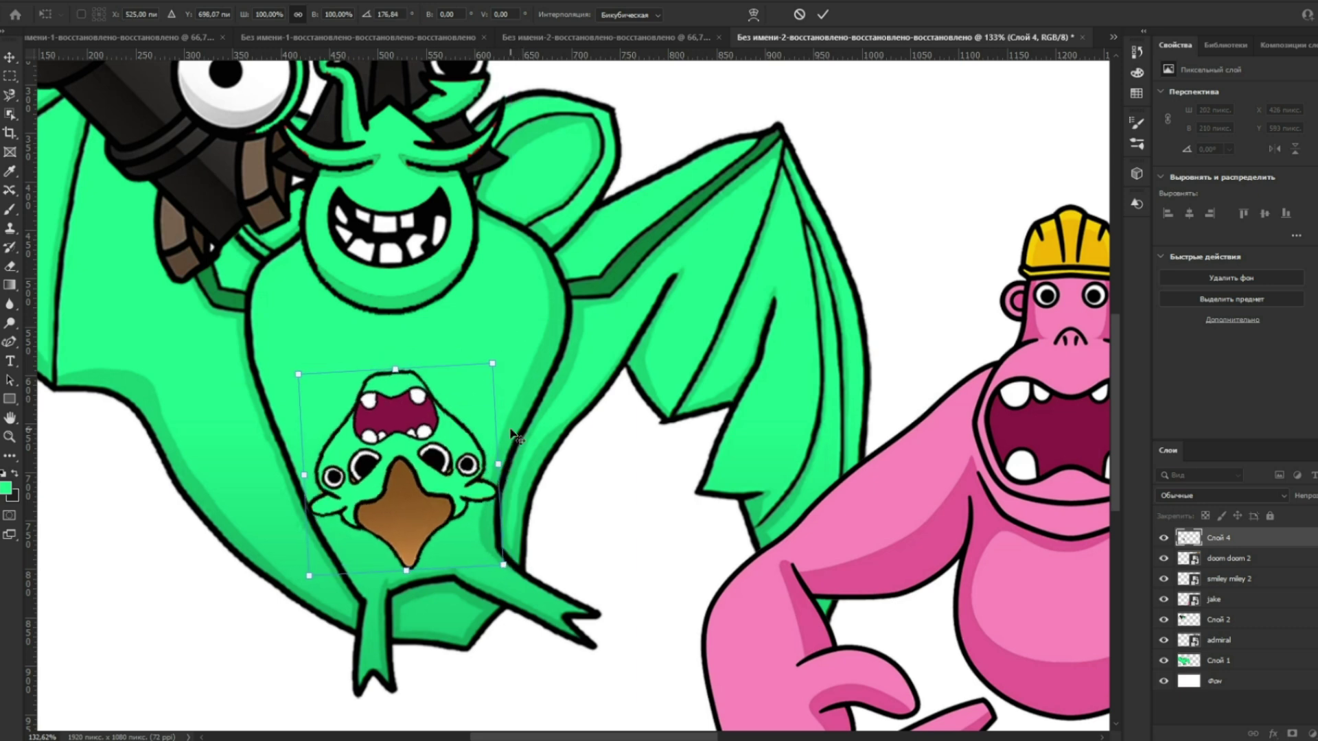
pyautogui.press('Return')
pyautogui.scroll(-4, 519, 411)
pyautogui.scroll(1, 534, 436)
pyautogui.scroll(-1, 531, 446)
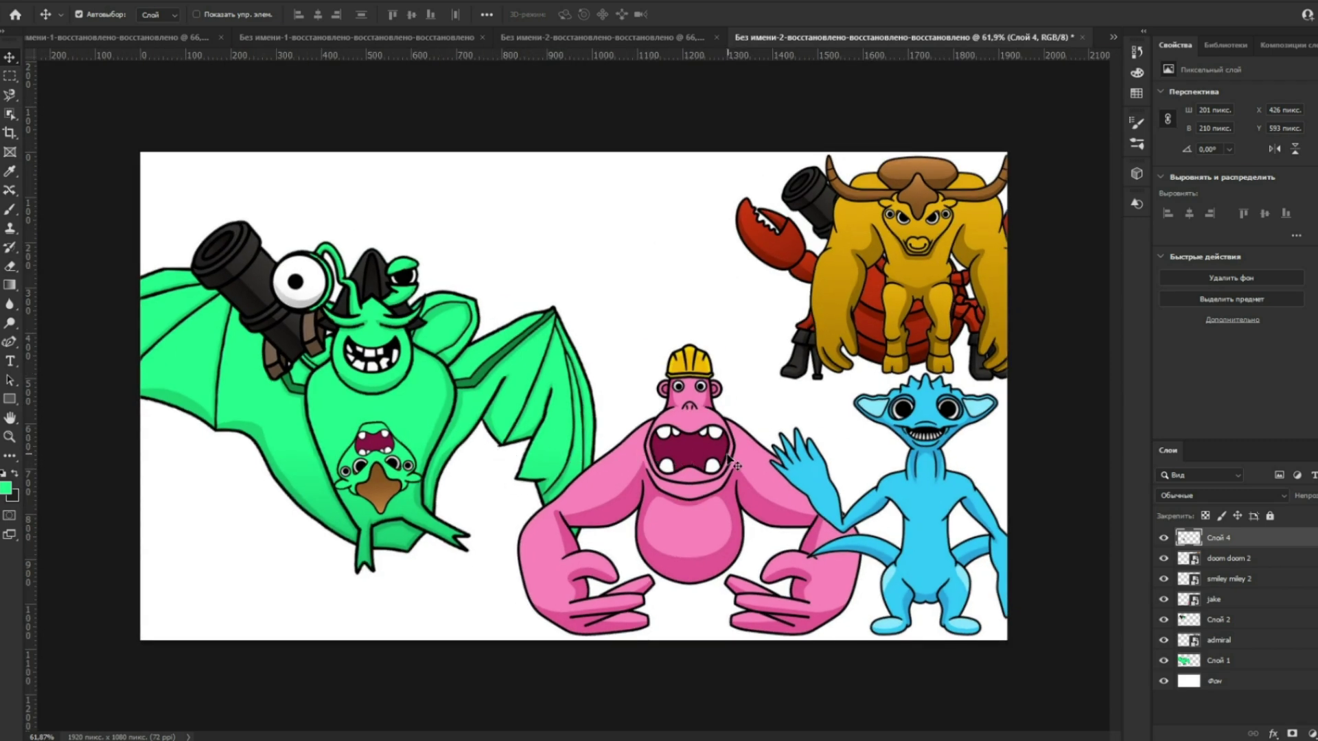
# Step: Delete the pink gorilla and move the blue creature to the centre of the canvas
pyautogui.moveTo(934, 503); pyautogui.dragTo(674, 263)
pyautogui.moveTo(719, 499); pyautogui.dragTo(799, 508)
pyautogui.press('Delete')
pyautogui.moveTo(691, 345); pyautogui.dragTo(768, 466)
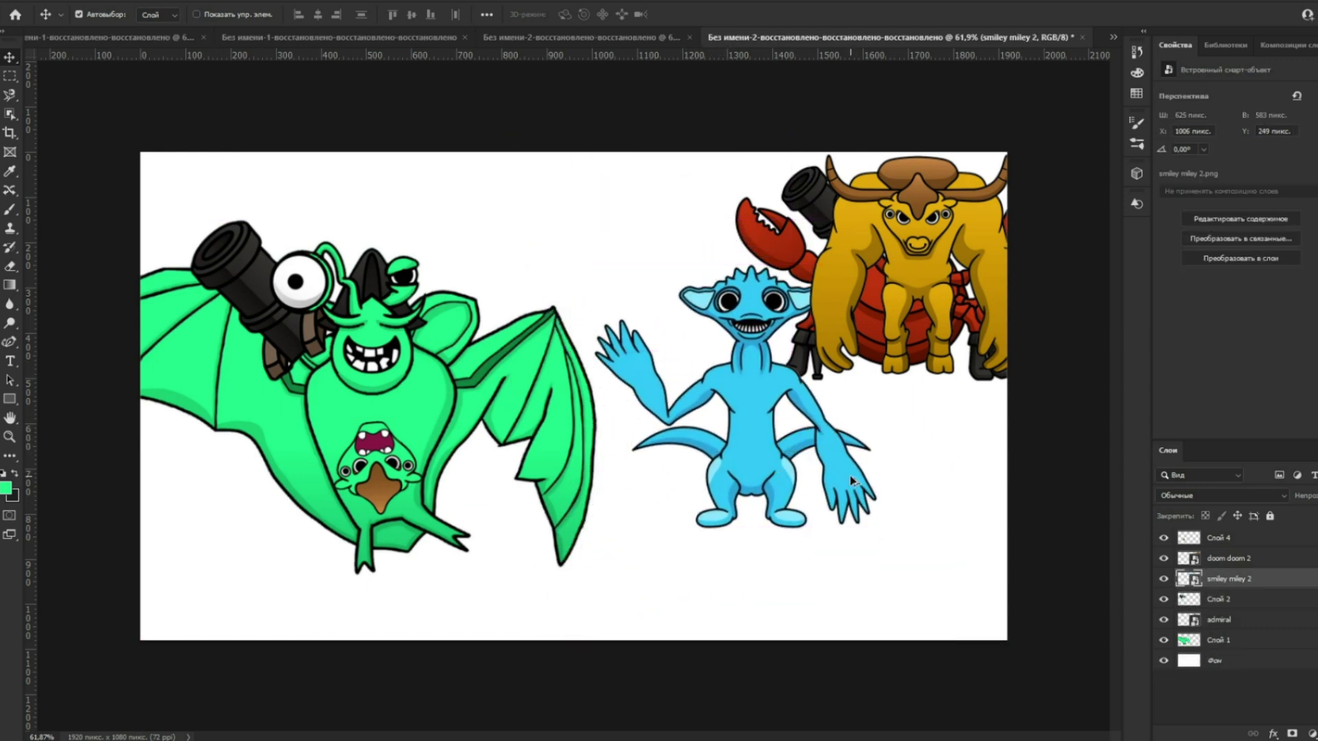
pyautogui.scroll(3, 850, 475)
# Step: Copy the blue creature's lower body onto a new layer and place it below-left
pyautogui.press('w')
pyautogui.moveTo(457, 375); pyautogui.dragTo(958, 611)
pyautogui.hotkey('ctrl', 'j')
pyautogui.press('v')
pyautogui.moveTo(714, 460); pyautogui.dragTo(396, 593)
pyautogui.moveTo(633, 515); pyautogui.dragTo(953, 335)
pyautogui.moveTo(741, 434)
pyautogui.mouseDown()
pyautogui.moveTo(468, 487)
pyautogui.moveTo(431, 463)
pyautogui.moveTo(432, 477)
pyautogui.moveTo(831, 501)
pyautogui.moveTo(645, 456)
pyautogui.moveTo(457, 468)
pyautogui.moveTo(560, 455)
pyautogui.mouseUp()
pyautogui.scroll(5, 569, 403)
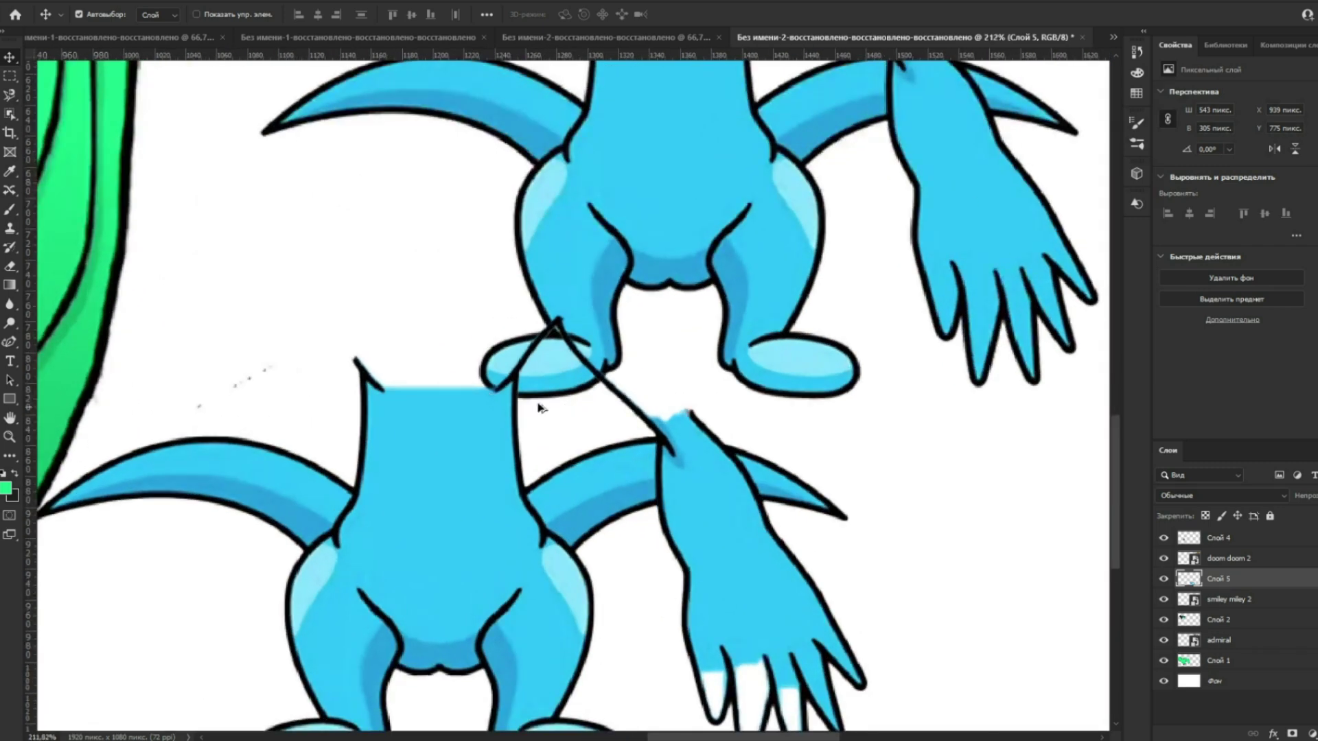
# Step: Erase the stray lines at the left foot and lower hand, then move the creature up-right
pyautogui.press('e')
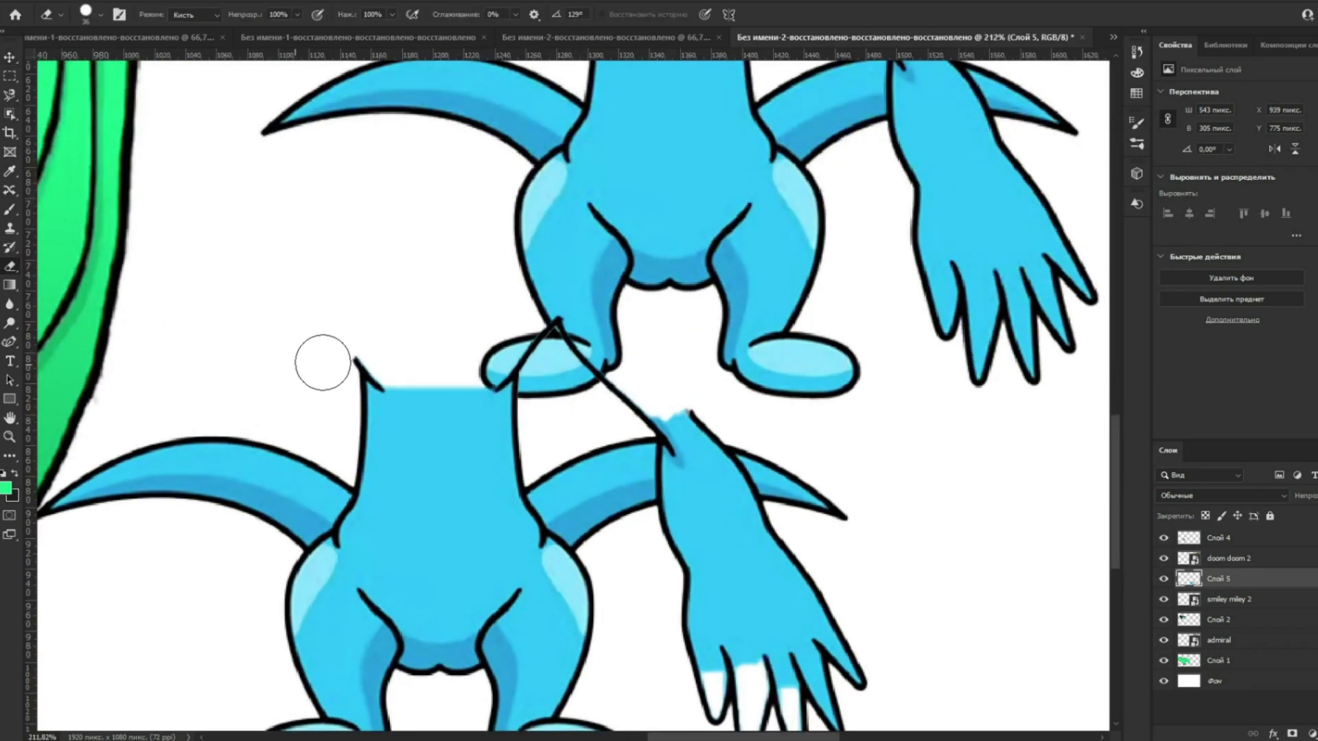
pyautogui.moveTo(438, 363); pyautogui.dragTo(590, 360)
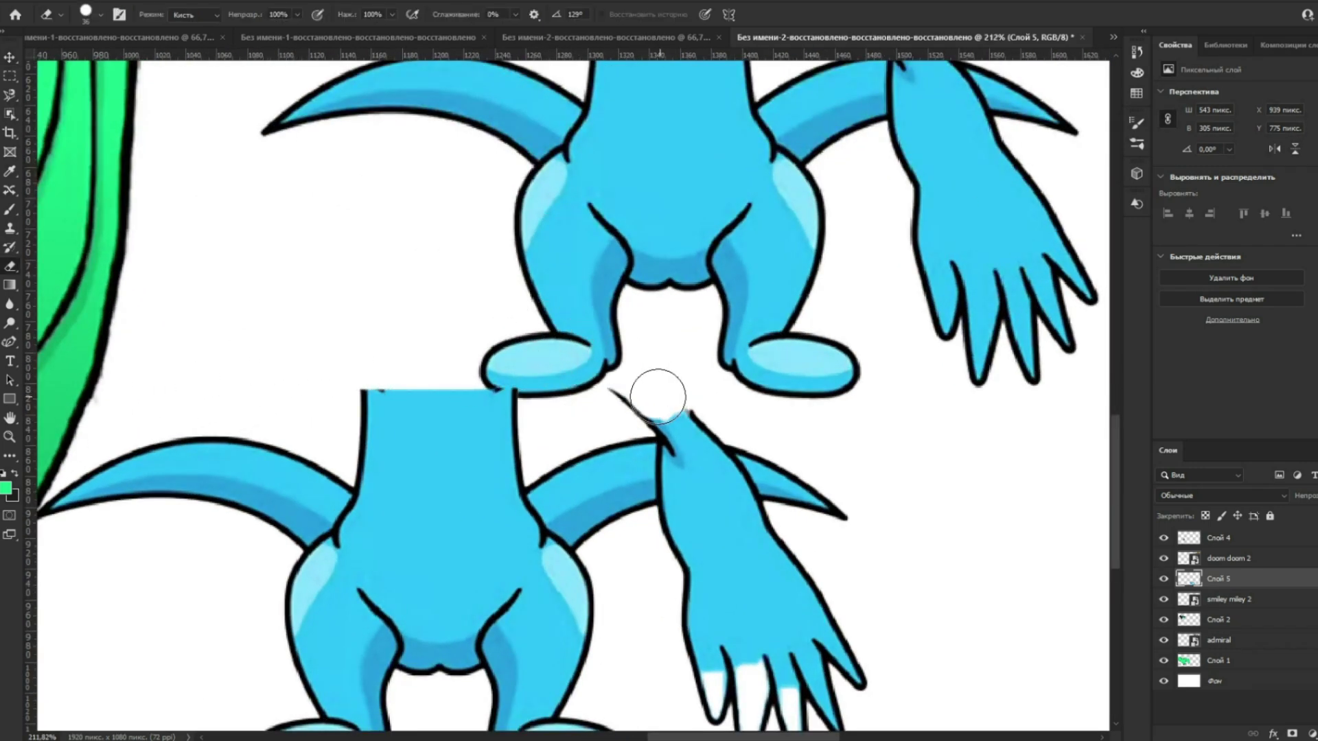
pyautogui.moveTo(652, 403); pyautogui.dragTo(724, 412)
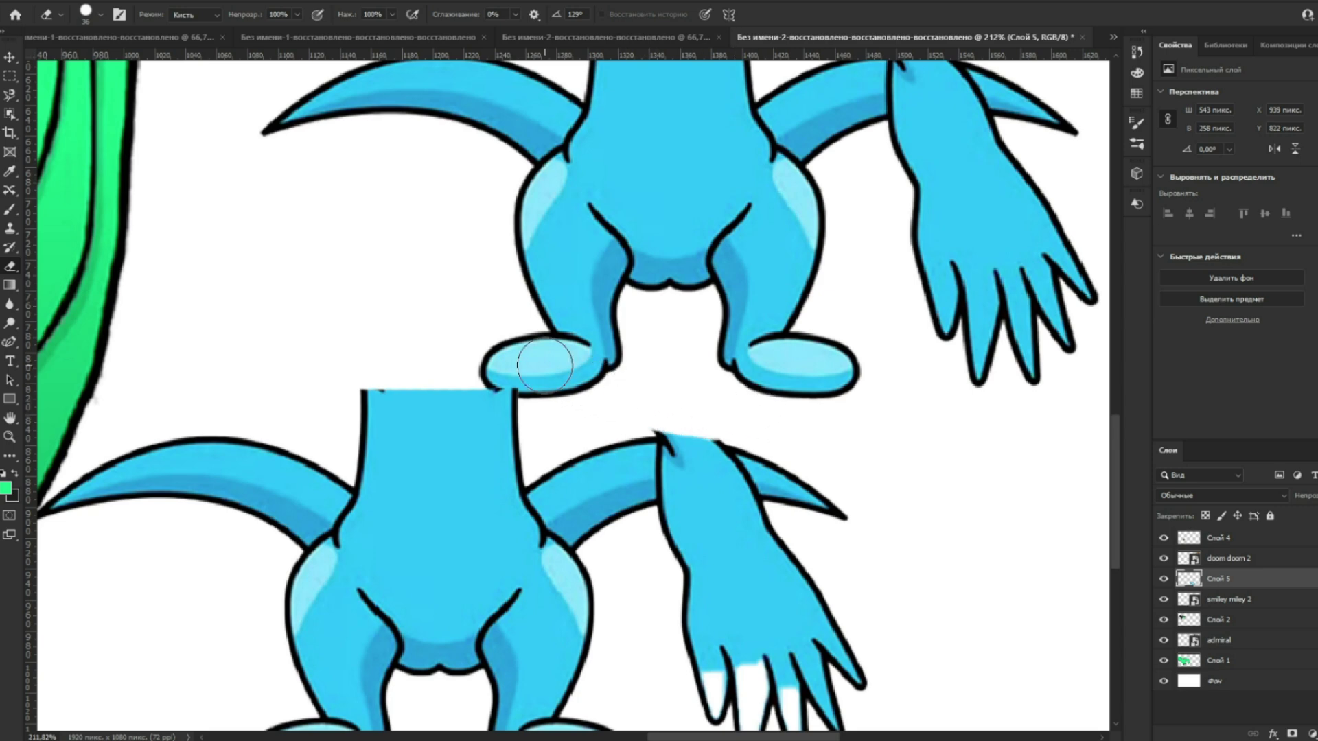
pyautogui.press('v')
pyautogui.scroll(-3, 627, 462)
pyautogui.moveTo(677, 332); pyautogui.dragTo(819, 241)
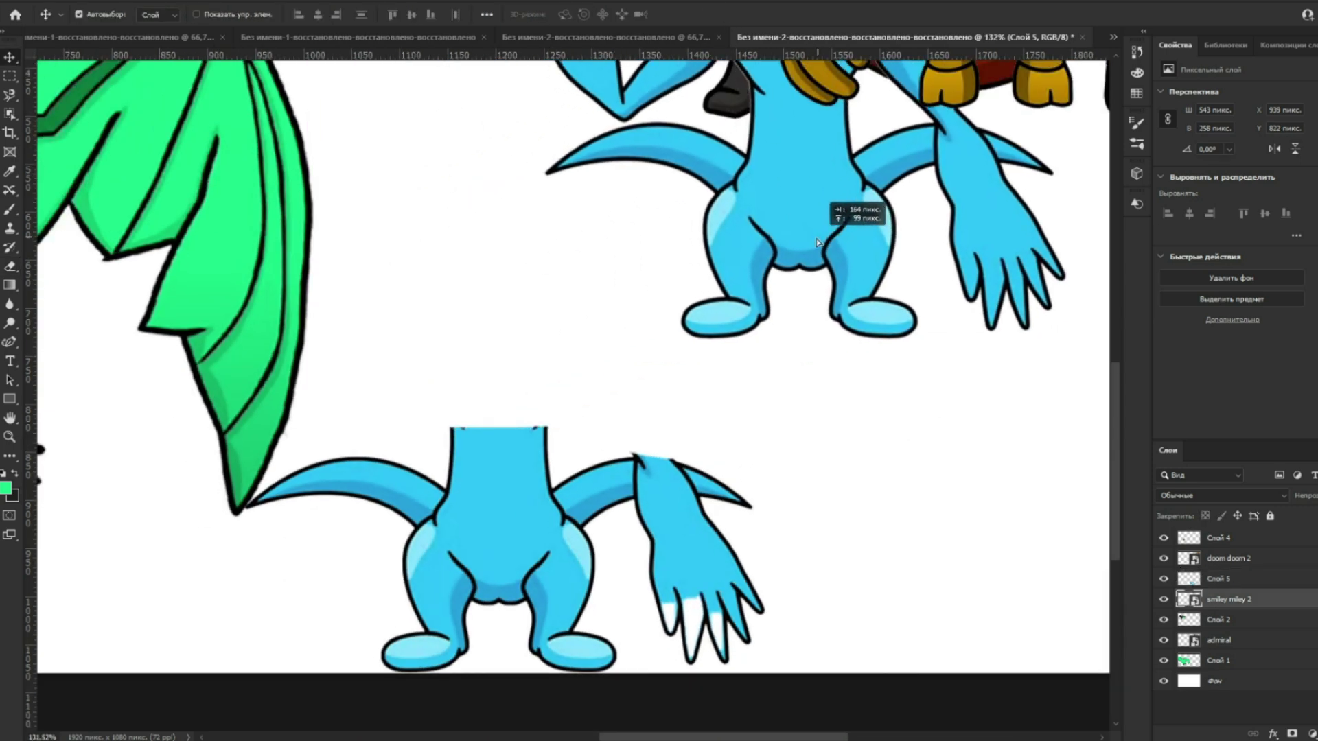
# Step: Erase the hand from the lower-body copy with a size-143 eraser and shift it right
pyautogui.press('e')
pyautogui.keyDown('ctrl'); pyautogui.click(669, 518); pyautogui.keyUp('ctrl')
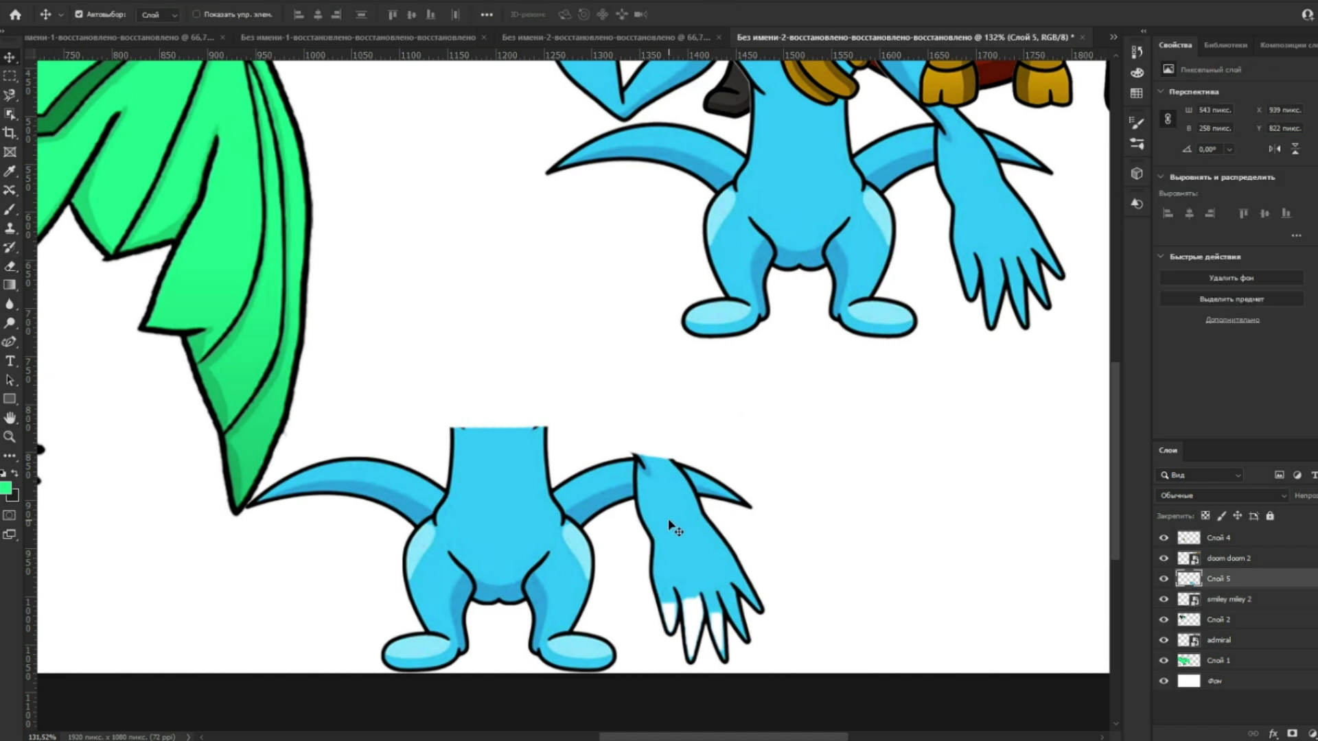
pyautogui.rightClick(677, 520)
pyautogui.moveTo(802, 517); pyautogui.dragTo(810, 517)
pyautogui.moveTo(658, 480)
pyautogui.mouseDown()
pyautogui.moveTo(670, 456)
pyautogui.moveTo(707, 588)
pyautogui.moveTo(741, 623)
pyautogui.mouseUp()
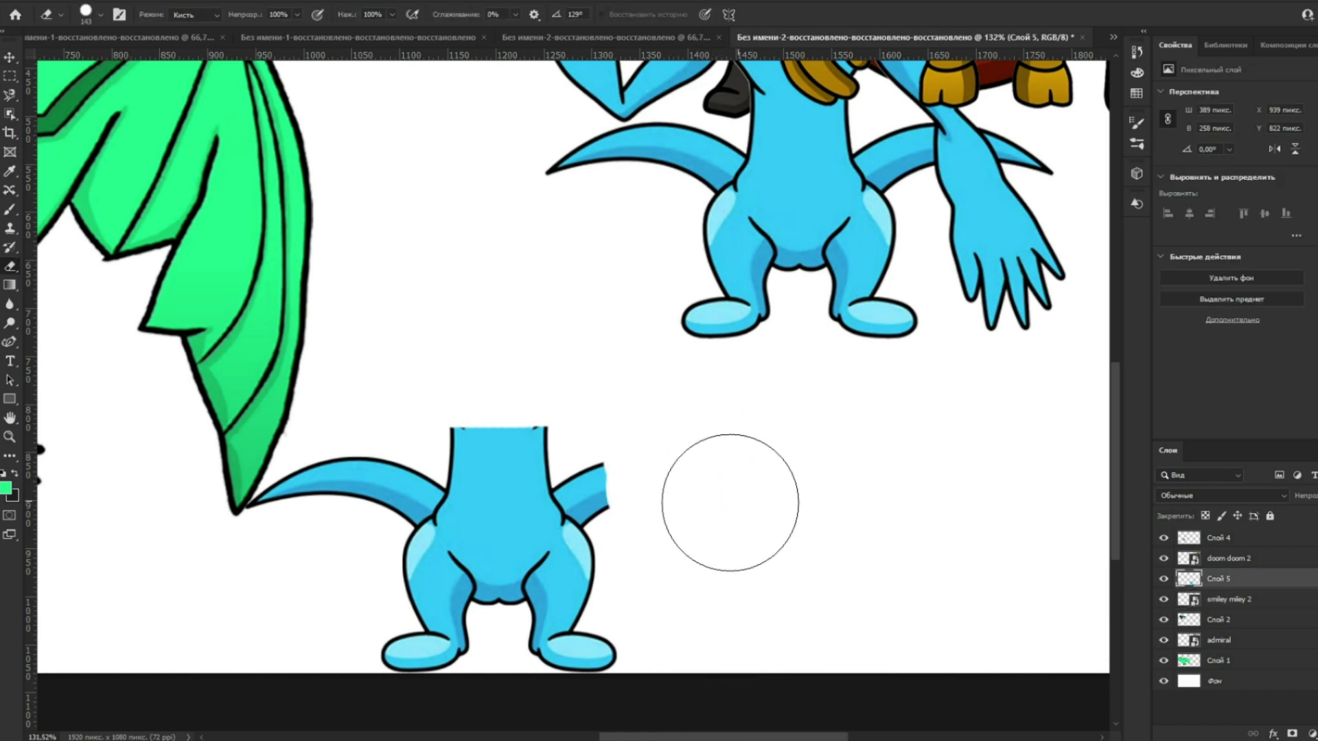
pyautogui.press('v')
pyautogui.moveTo(300, 483); pyautogui.dragTo(449, 483)
# Step: Copy the left tail to a new layer, flip it horizontally and place it on the right
pyautogui.press('w')
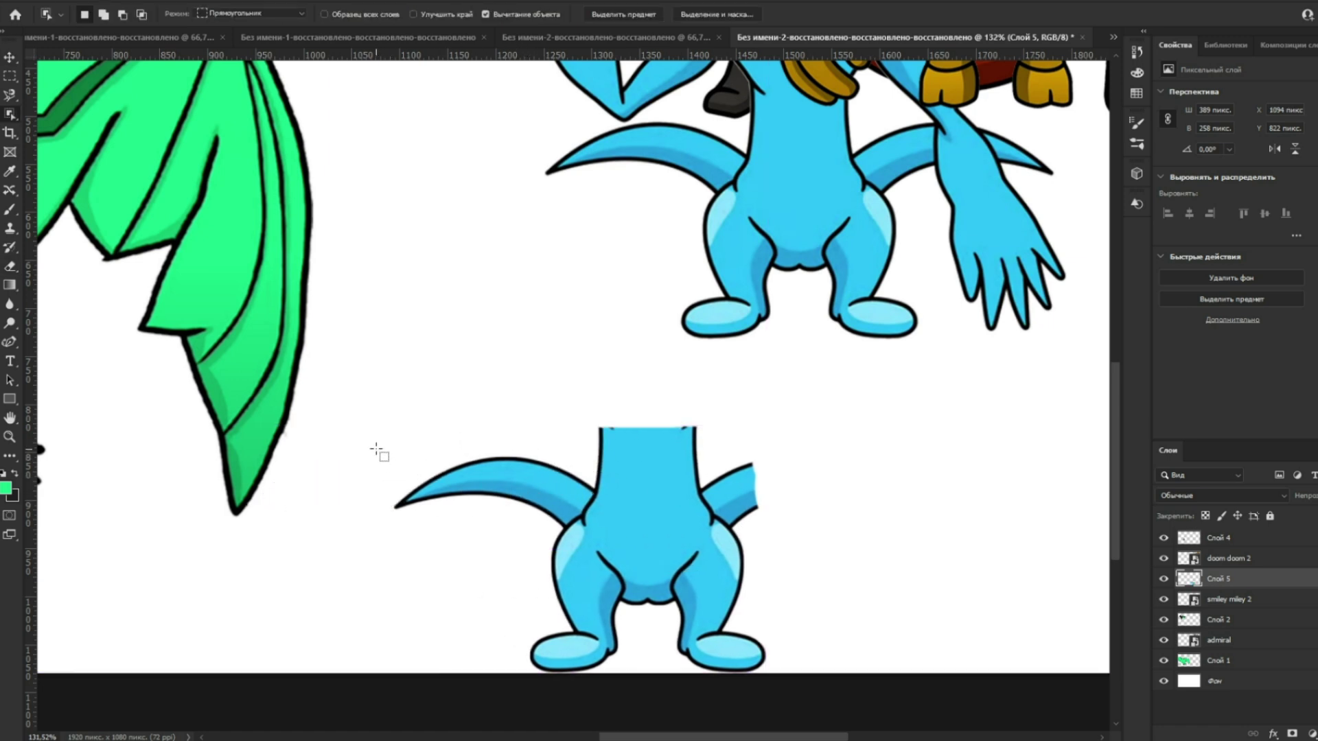
pyautogui.moveTo(363, 442); pyautogui.dragTo(639, 580)
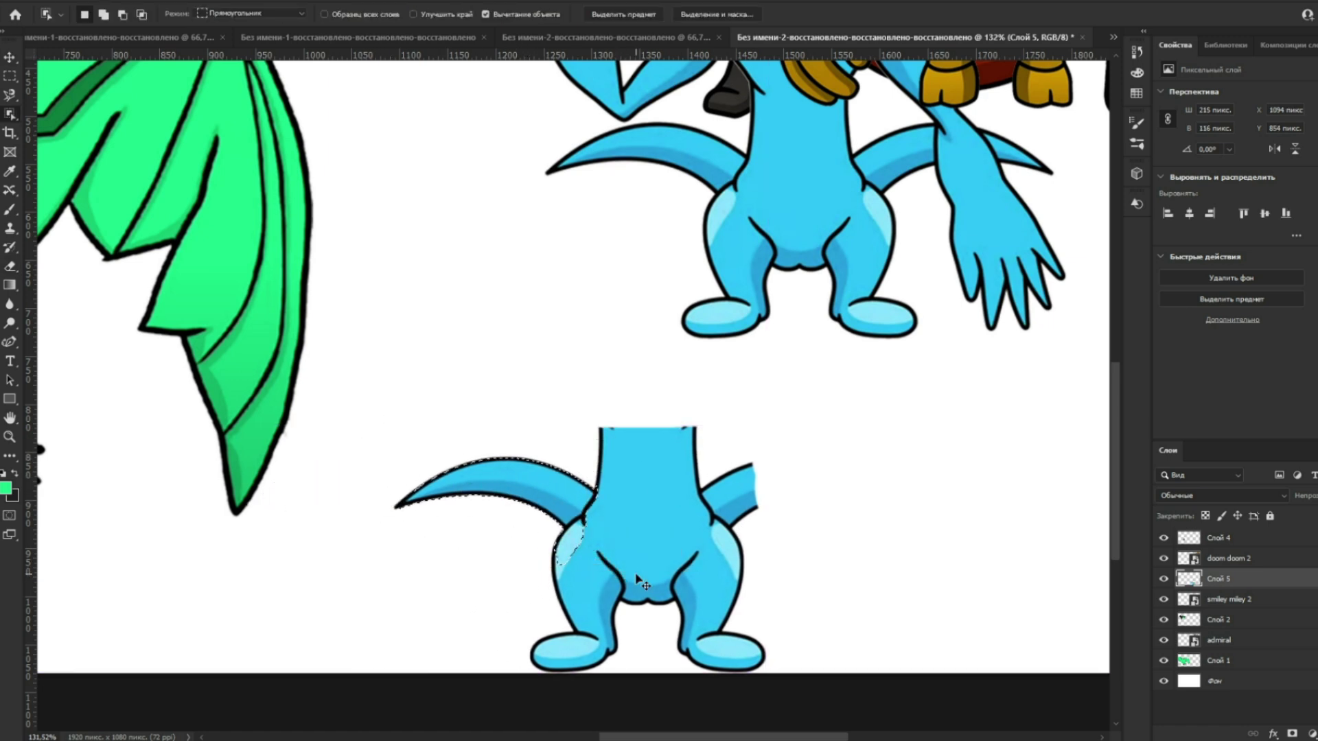
pyautogui.hotkey('ctrl', 'j')
pyautogui.press('v')
pyautogui.moveTo(554, 479); pyautogui.dragTo(800, 479)
pyautogui.hotkey('ctrl', 't')
pyautogui.rightClick(807, 500)
pyautogui.click(876, 479)
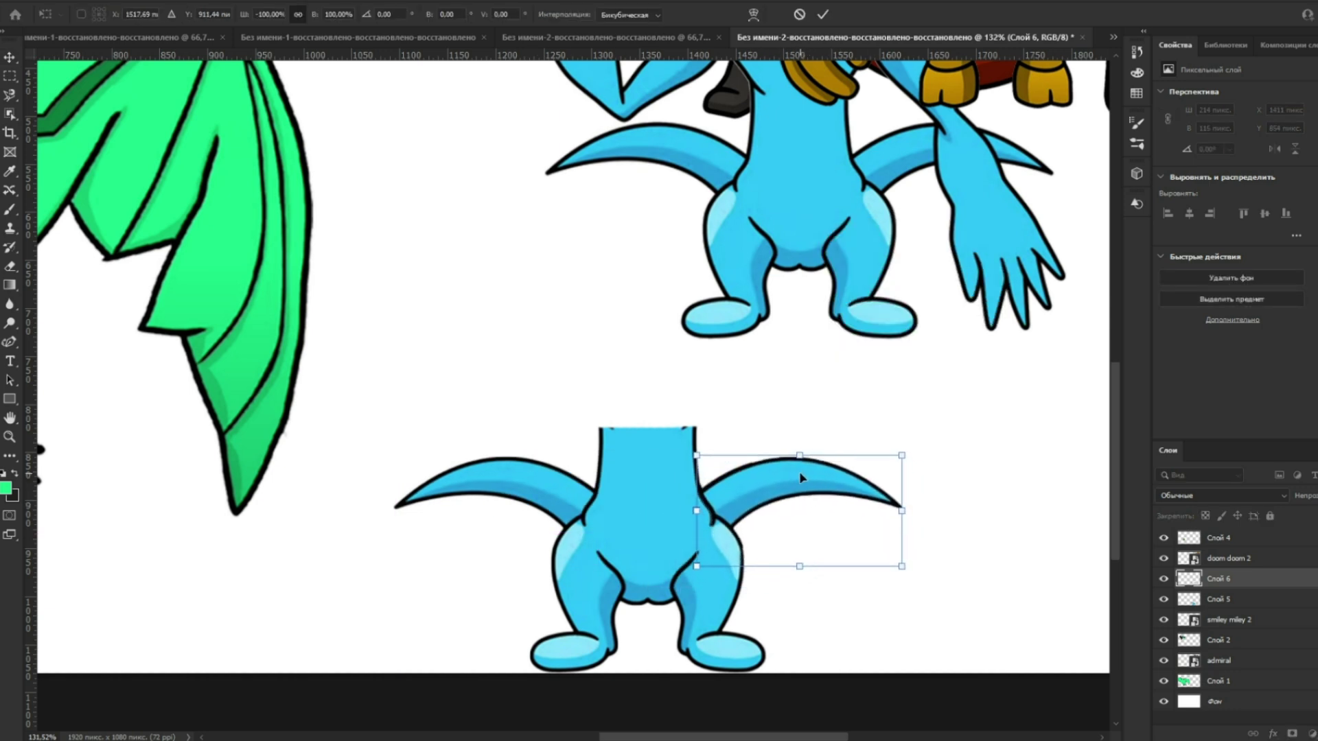
pyautogui.press('Return')
pyautogui.scroll(-2, 644, 400)
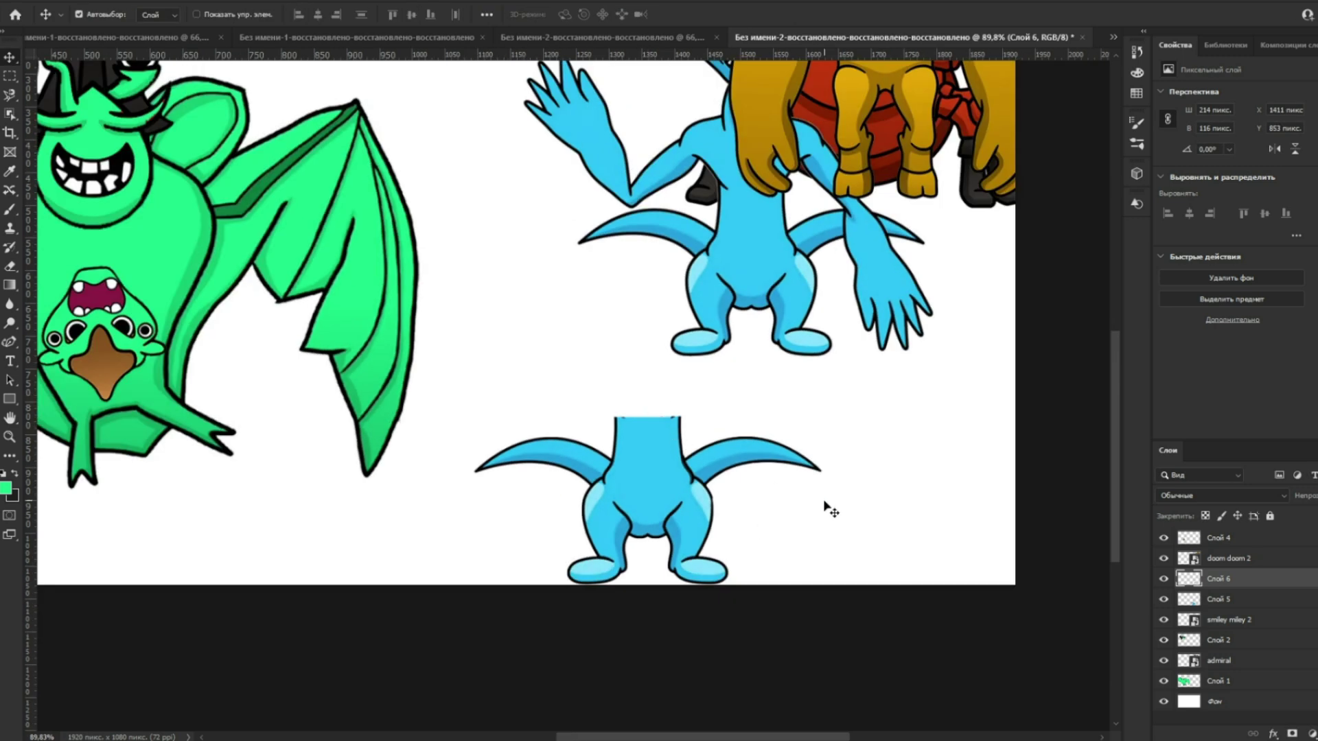
# Step: Merge Слой 5 and Слой 6 and move the merged legs up and left
pyautogui.scroll(-1, 616, 453)
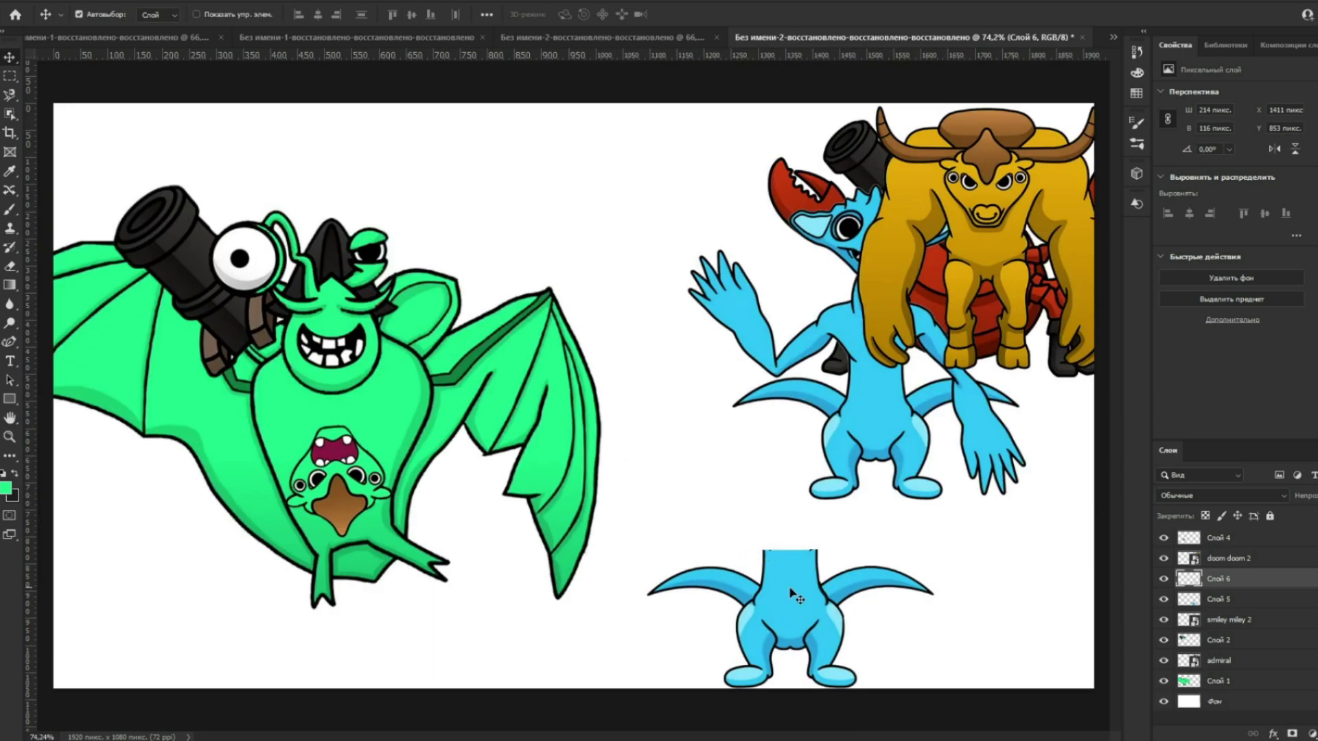
pyautogui.click(1197, 601)
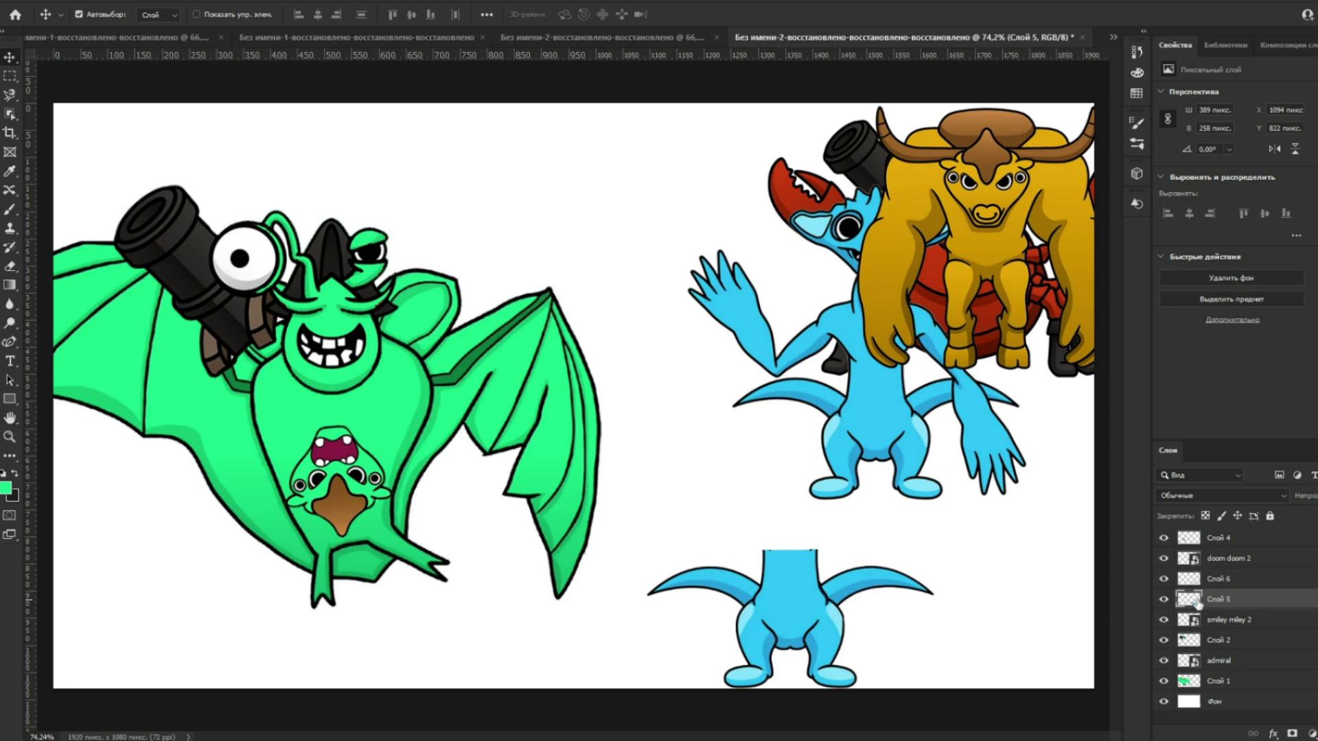
pyautogui.keyDown('ctrl'); pyautogui.click(1233, 581); pyautogui.keyUp('ctrl')
pyautogui.rightClick(1232, 584)
pyautogui.click(1168, 412)
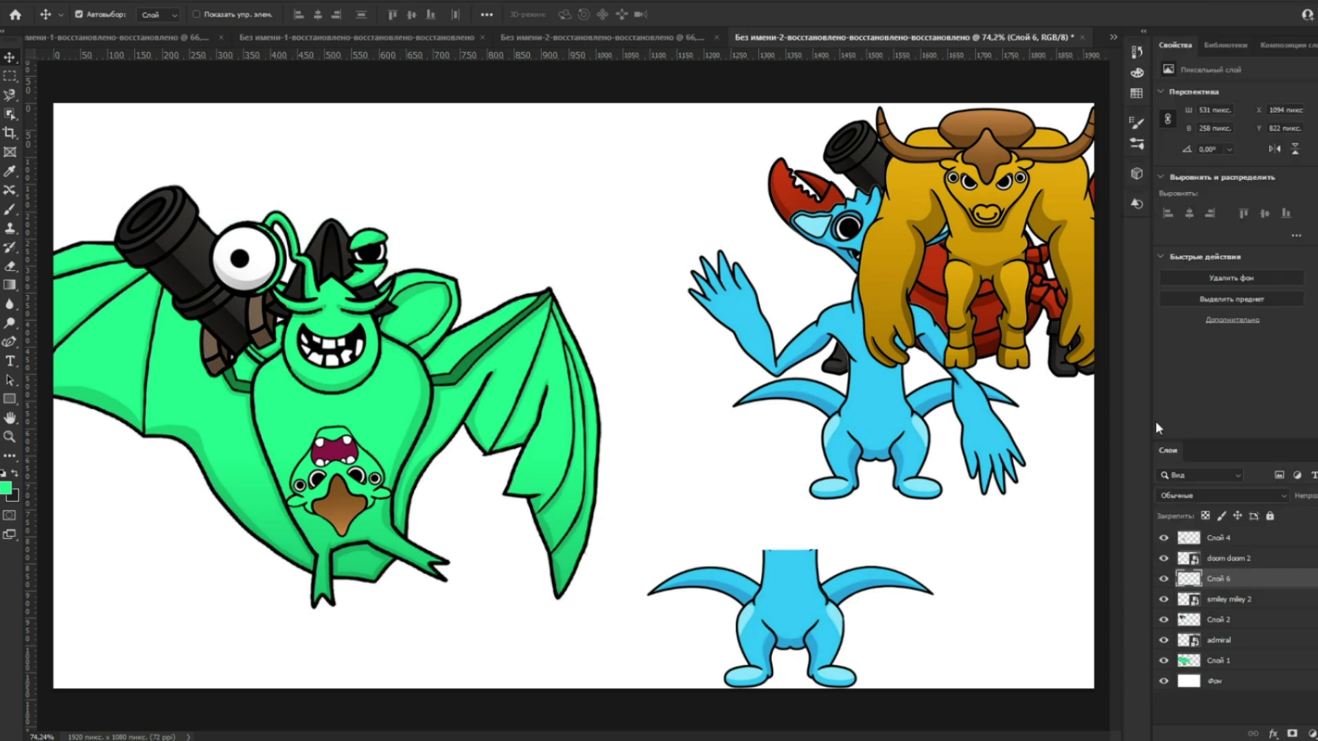
pyautogui.scroll(4, 937, 605)
pyautogui.moveTo(735, 569); pyautogui.dragTo(680, 499)
# Step: Draw a thin near-black brush outline along the flat top of the neck
pyautogui.scroll(4, 690, 508)
pyautogui.scroll(3, 679, 443)
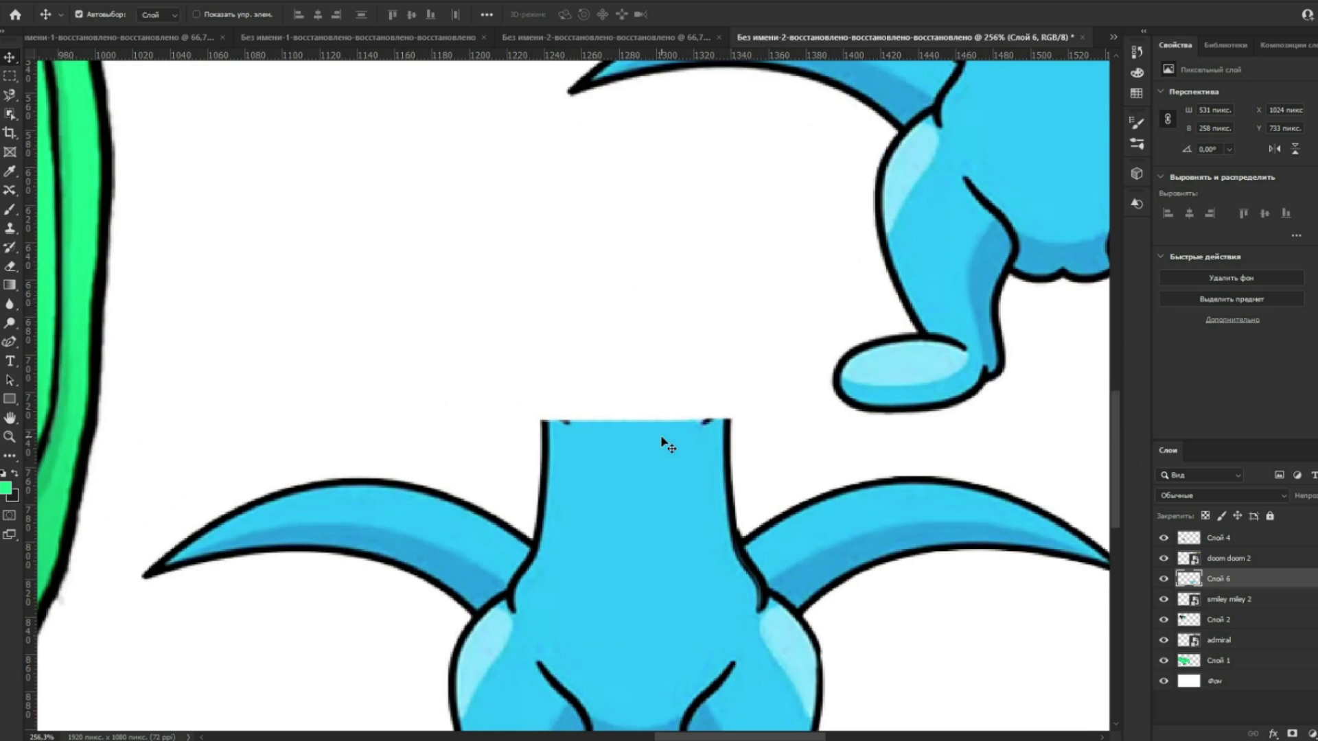
pyautogui.press('b')
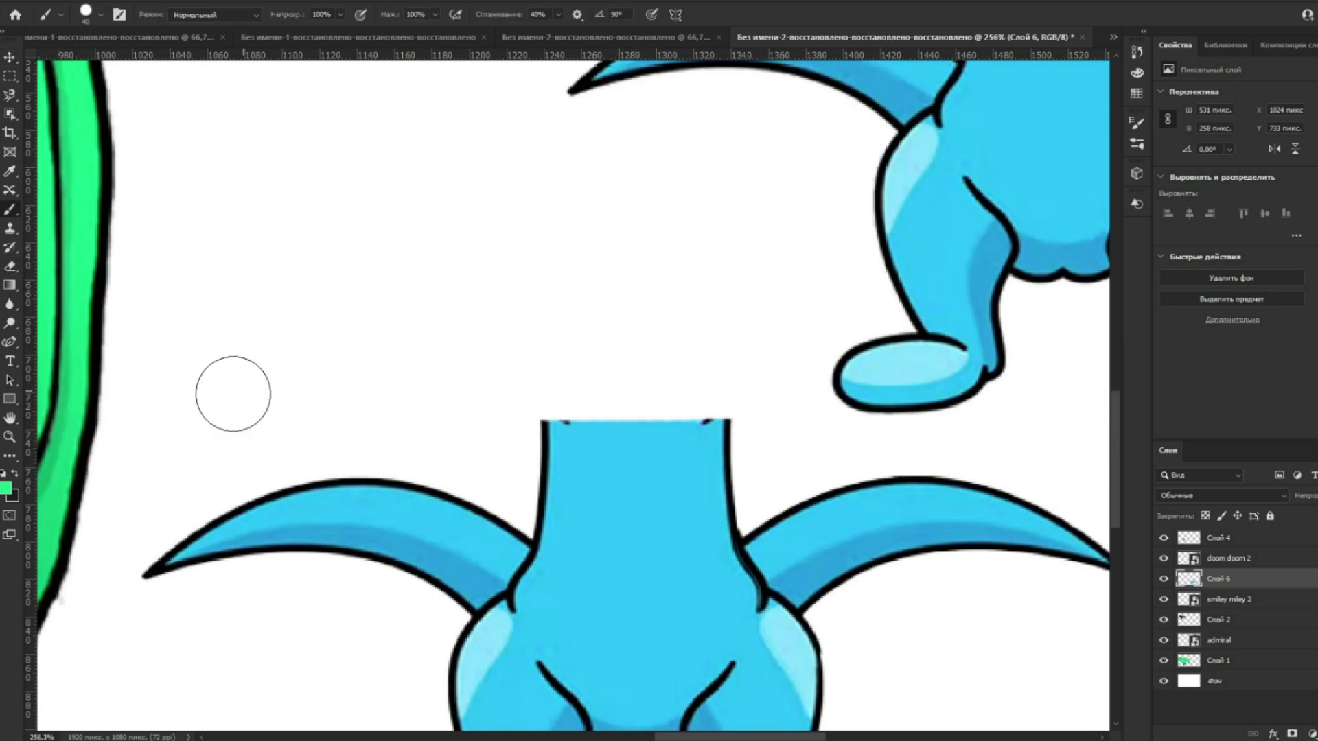
pyautogui.click(6, 489)
pyautogui.click(744, 580)
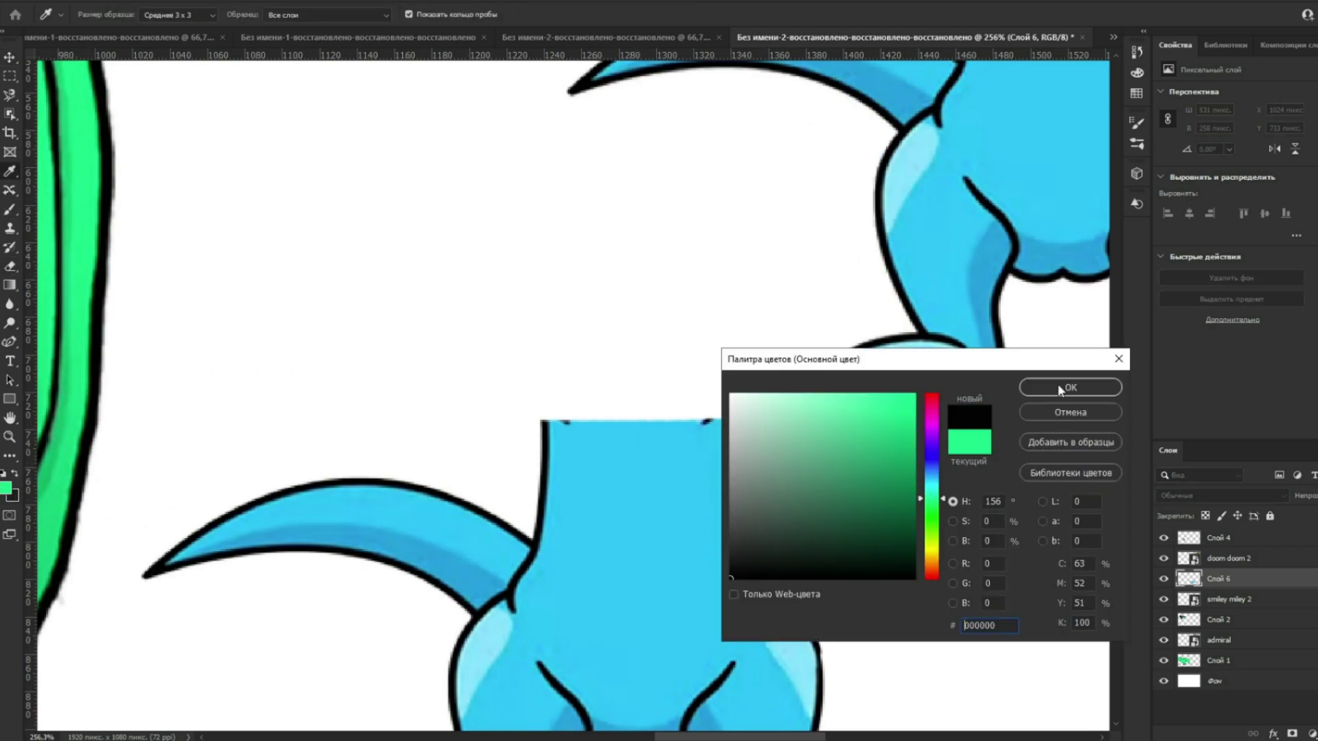
pyautogui.click(1067, 387)
pyautogui.rightClick(624, 474)
pyautogui.moveTo(710, 508); pyautogui.dragTo(695, 514)
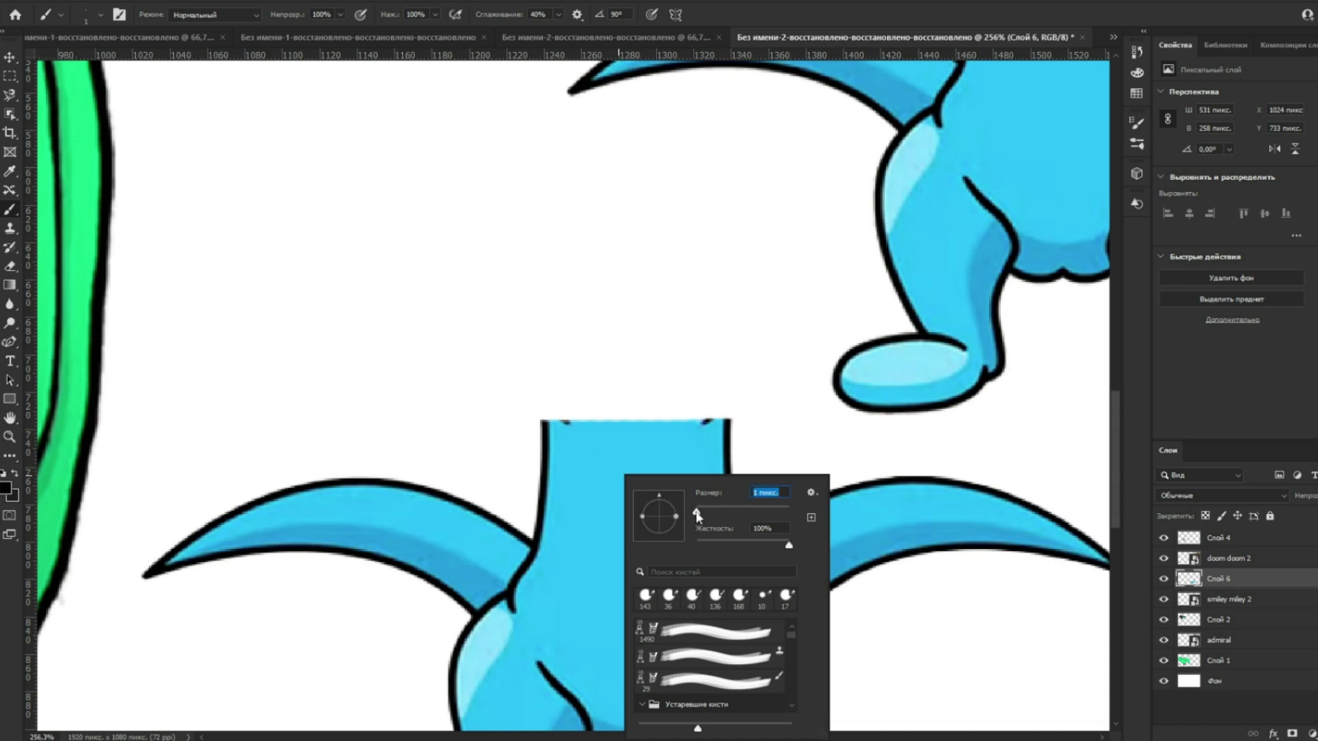
pyautogui.press('Return')
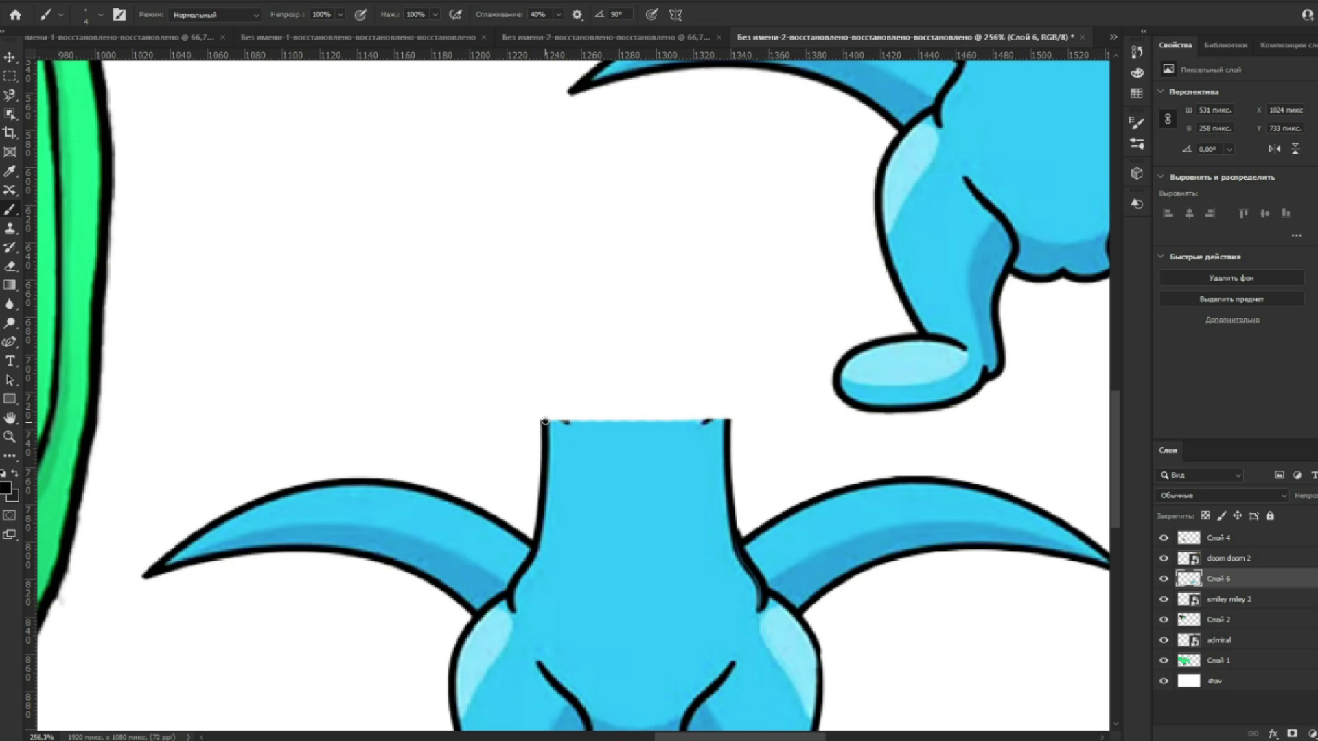
pyautogui.moveTo(563, 419); pyautogui.dragTo(710, 420)
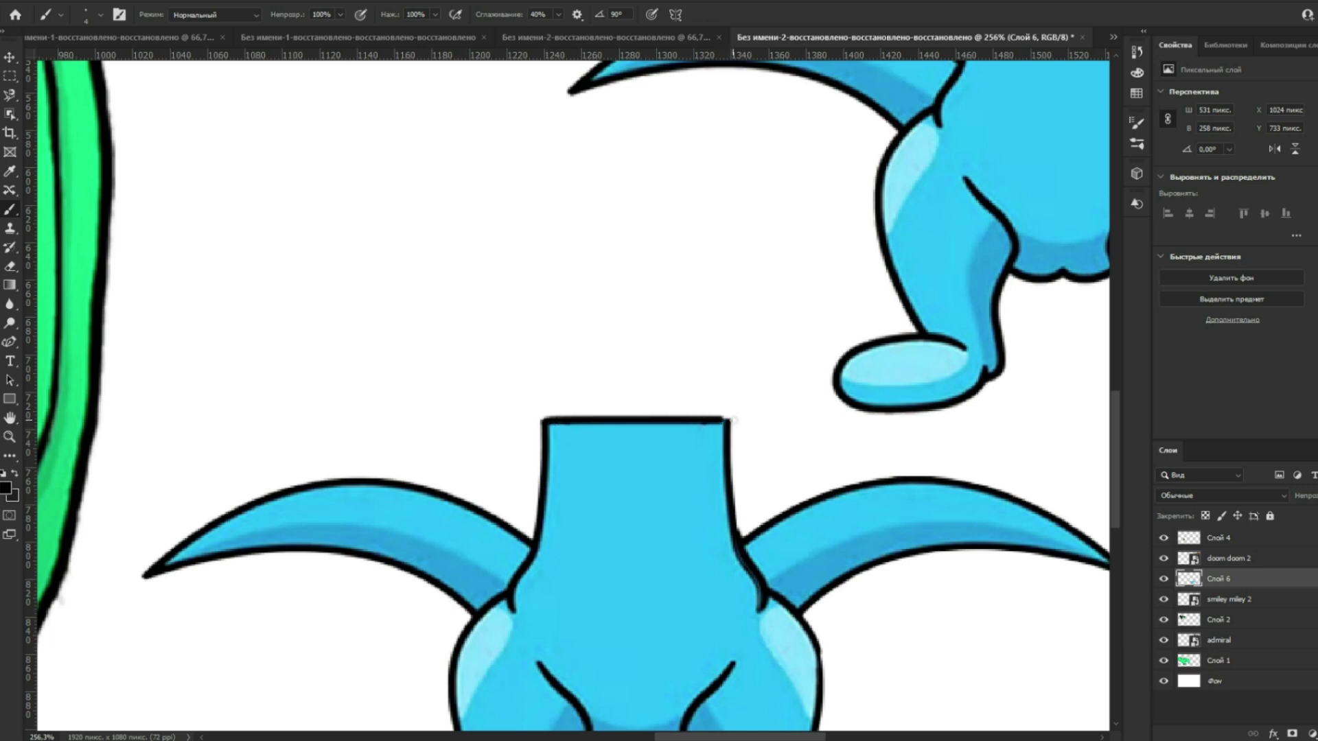
pyautogui.scroll(-5, 615, 441)
pyautogui.press('e')
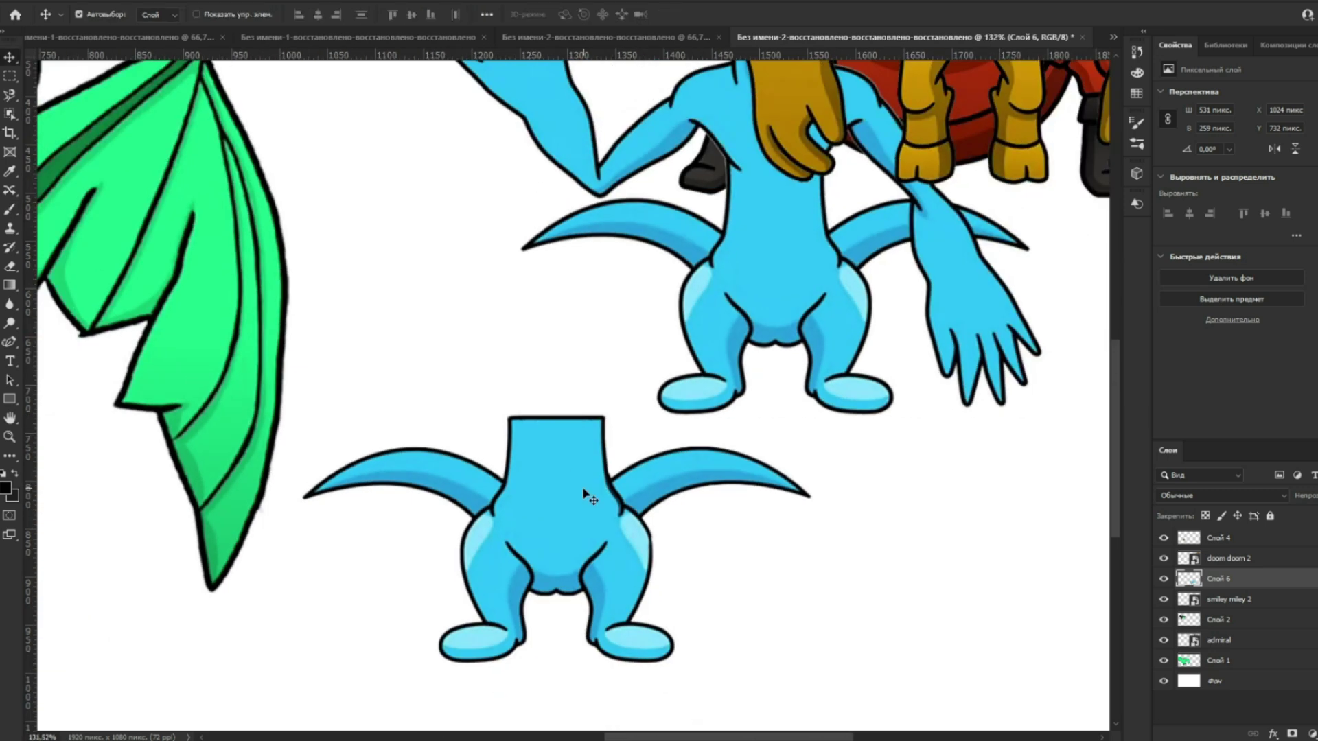
# Step: With the Magic Eraser, clear the blue fill from the lower body, both tails and feet
pyautogui.rightClick(9, 266)
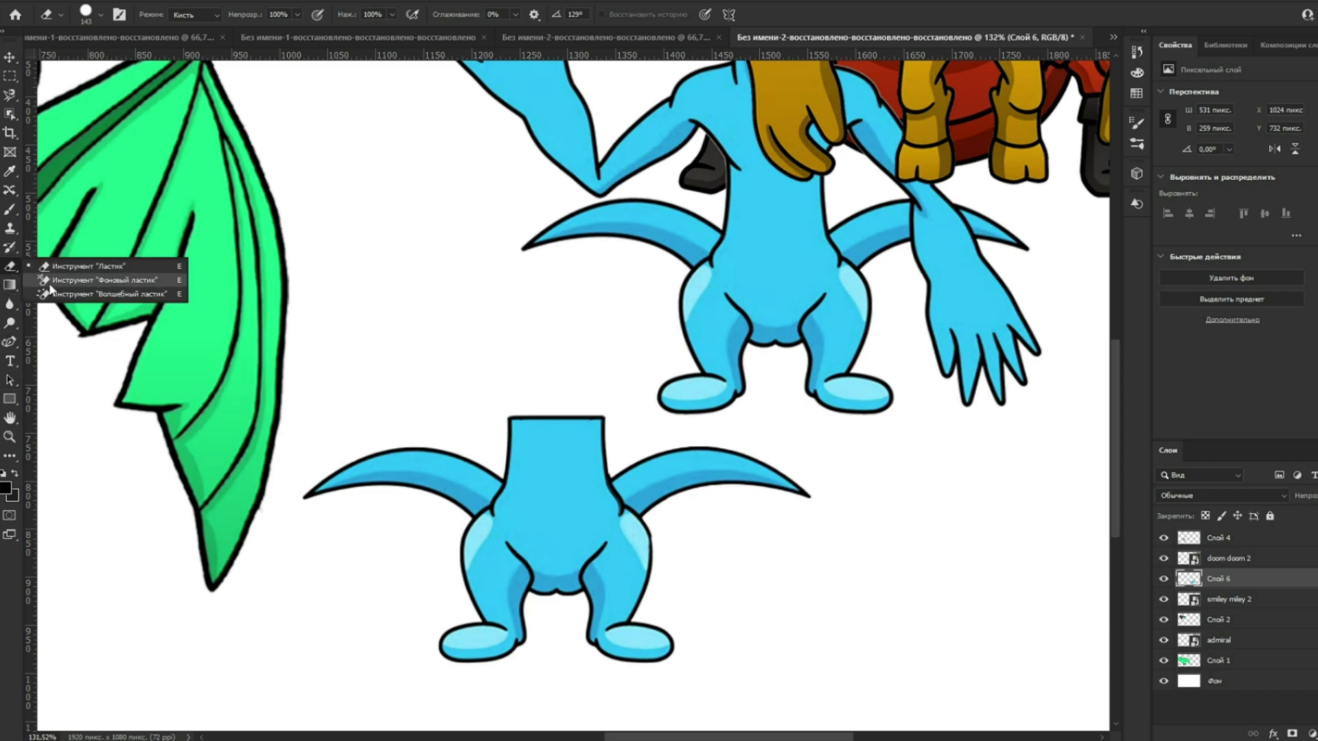
pyautogui.click(103, 293)
pyautogui.click(553, 487)
pyautogui.scroll(-2, 549, 482)
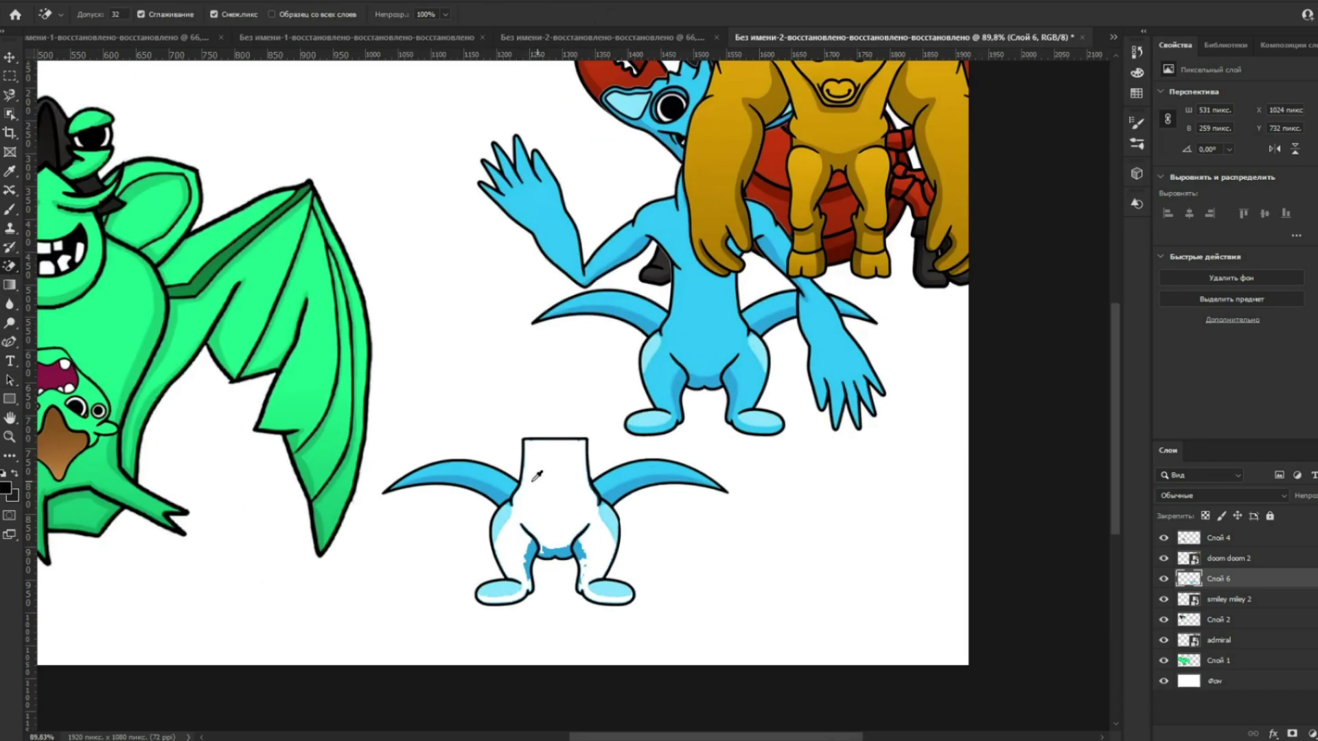
pyautogui.click(492, 484)
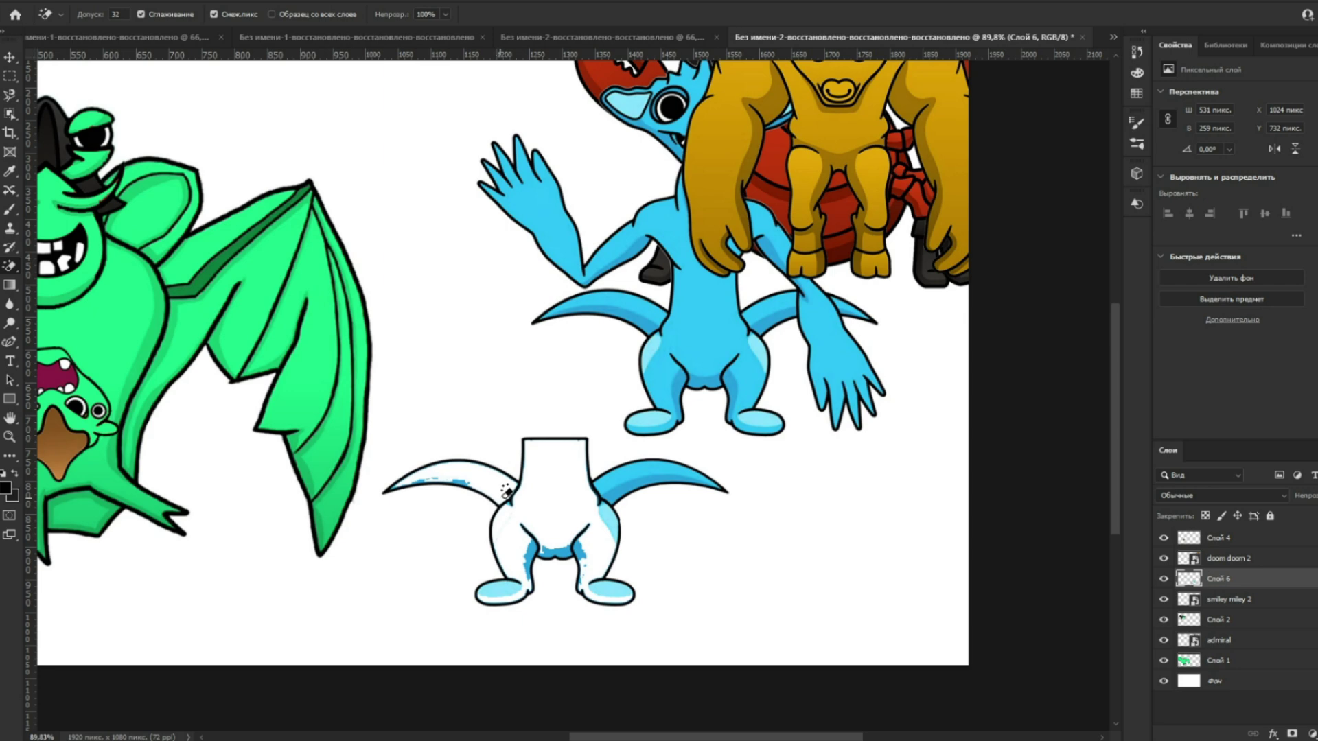
pyautogui.click(622, 486)
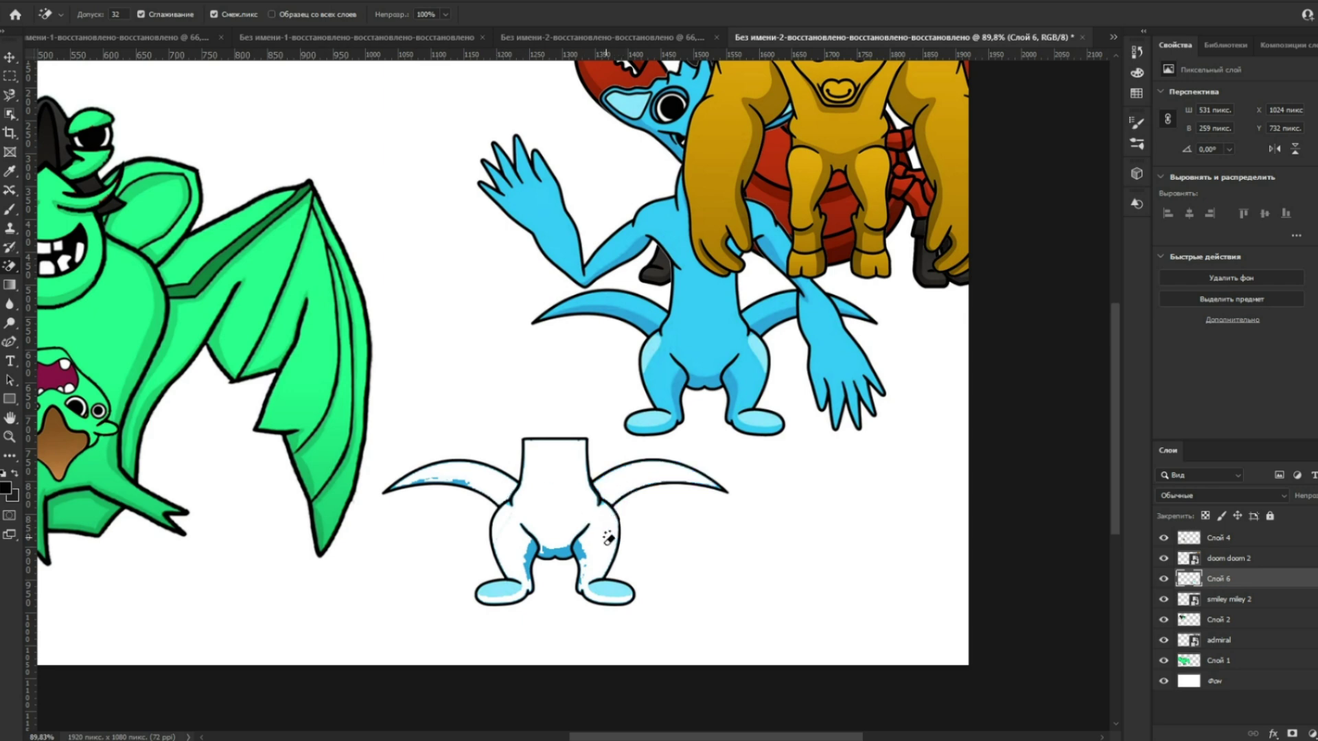
pyautogui.click(601, 583)
pyautogui.click(514, 589)
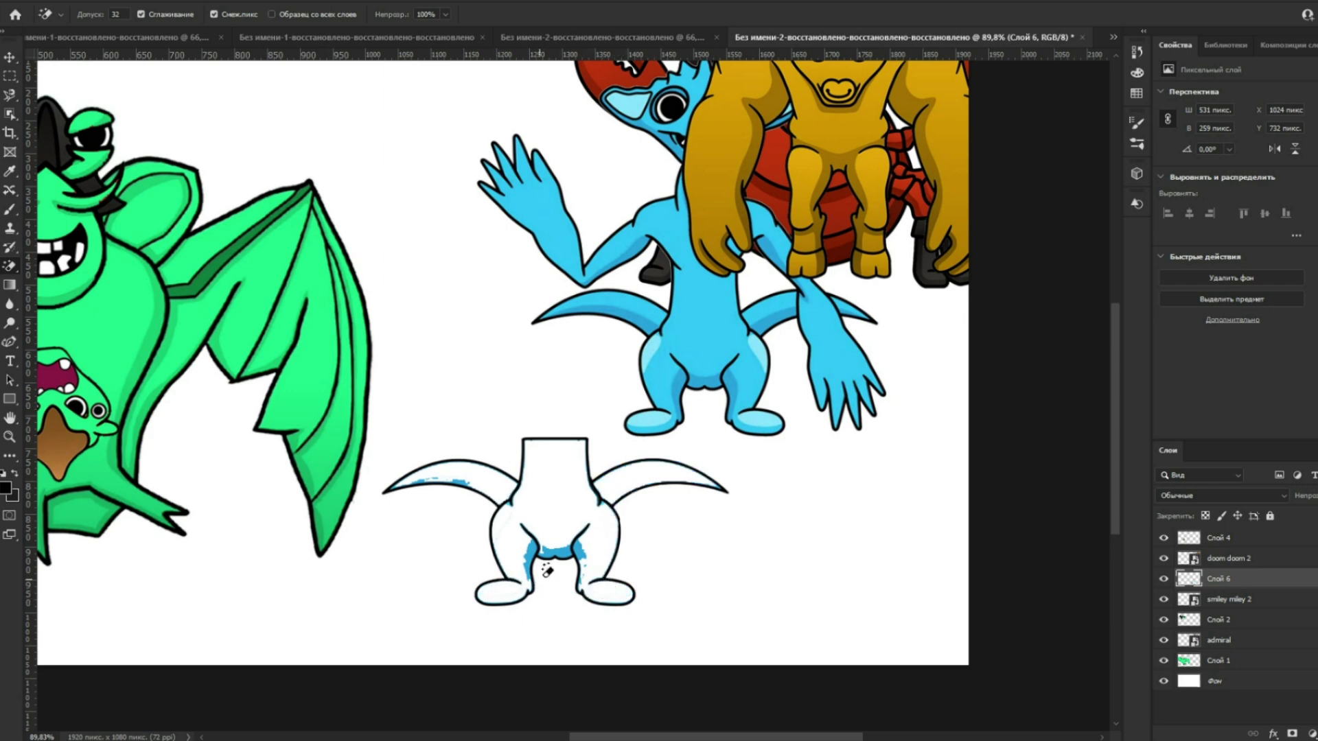
pyautogui.scroll(5, 556, 549)
# Step: Clear the remaining blue between and inside the legs, on the left tail and at the hips
pyautogui.click(560, 550)
pyautogui.click(681, 499)
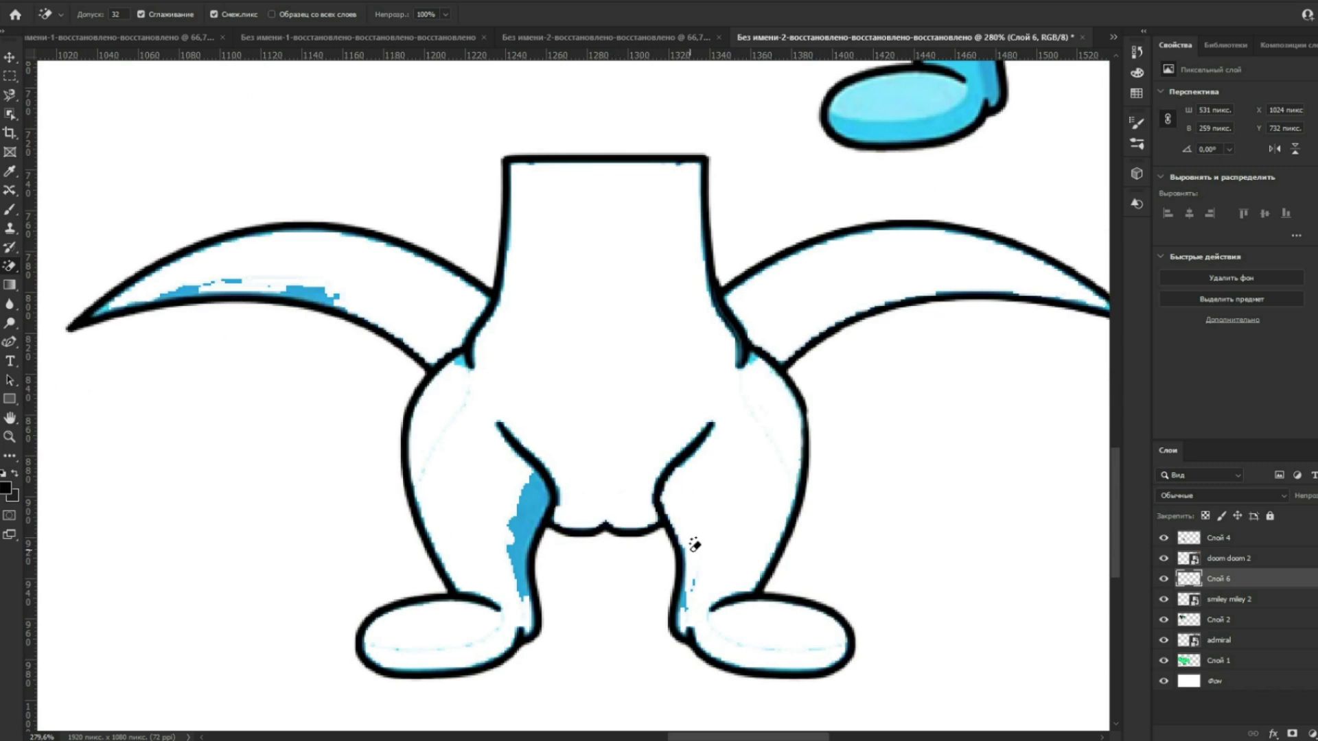
pyautogui.click(687, 595)
pyautogui.click(536, 512)
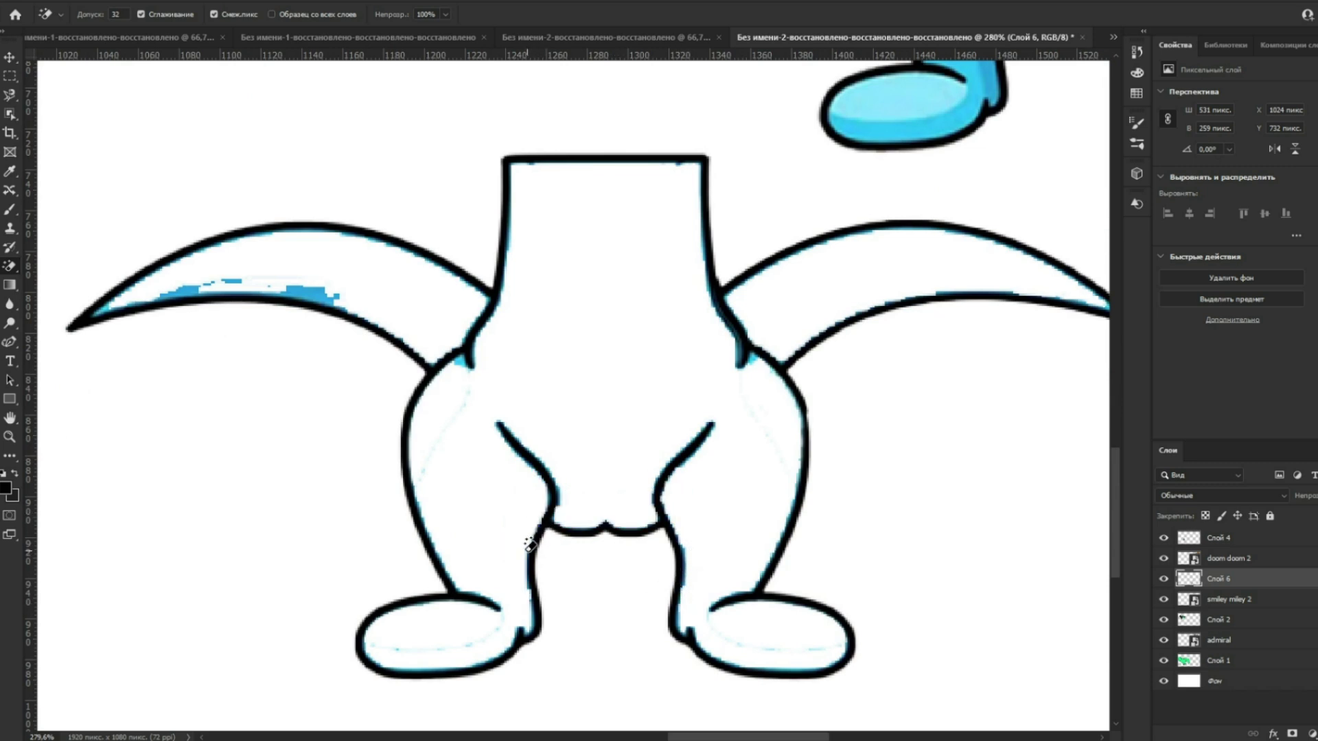
pyautogui.click(322, 289)
pyautogui.click(194, 283)
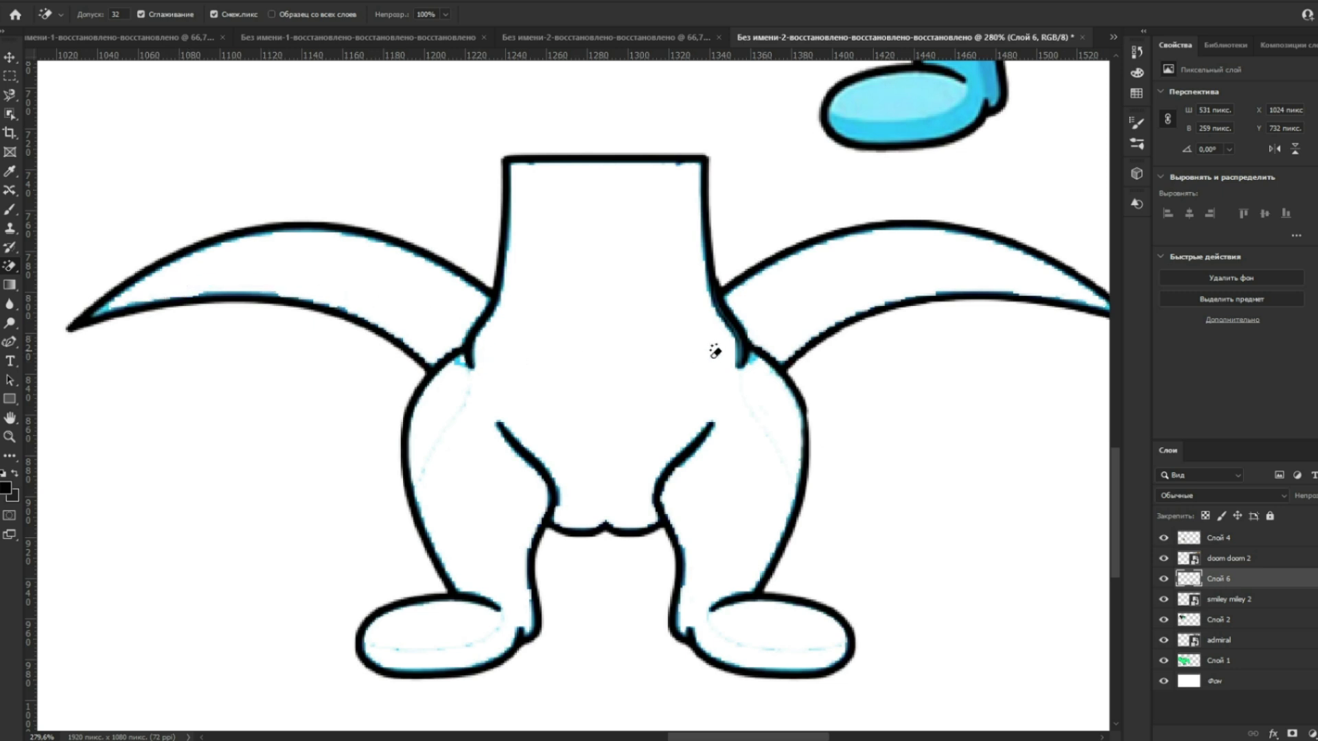
pyautogui.click(465, 357)
pyautogui.click(754, 358)
pyautogui.click(816, 643)
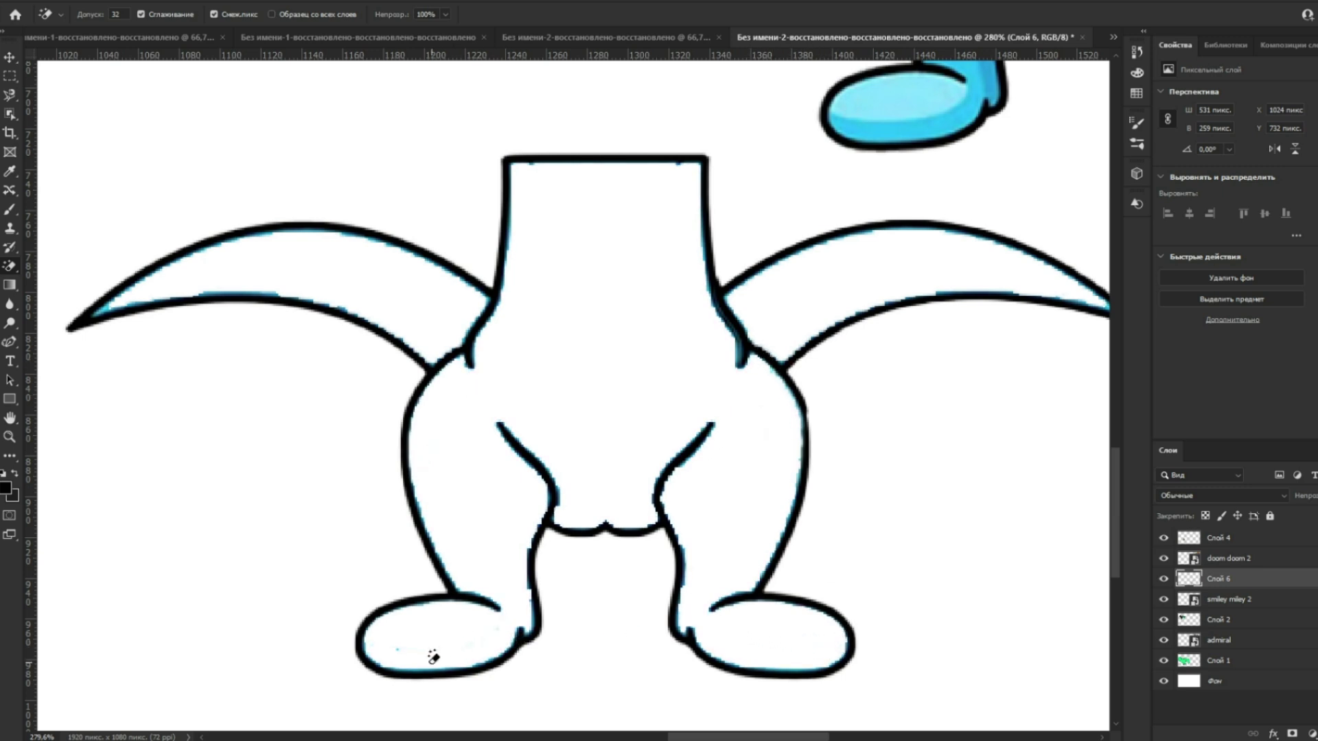
pyautogui.scroll(-5, 624, 485)
# Step: Duplicate the outlined legs, scale the copy to about 40% at lower left, beneath Слой 6
pyautogui.press('v')
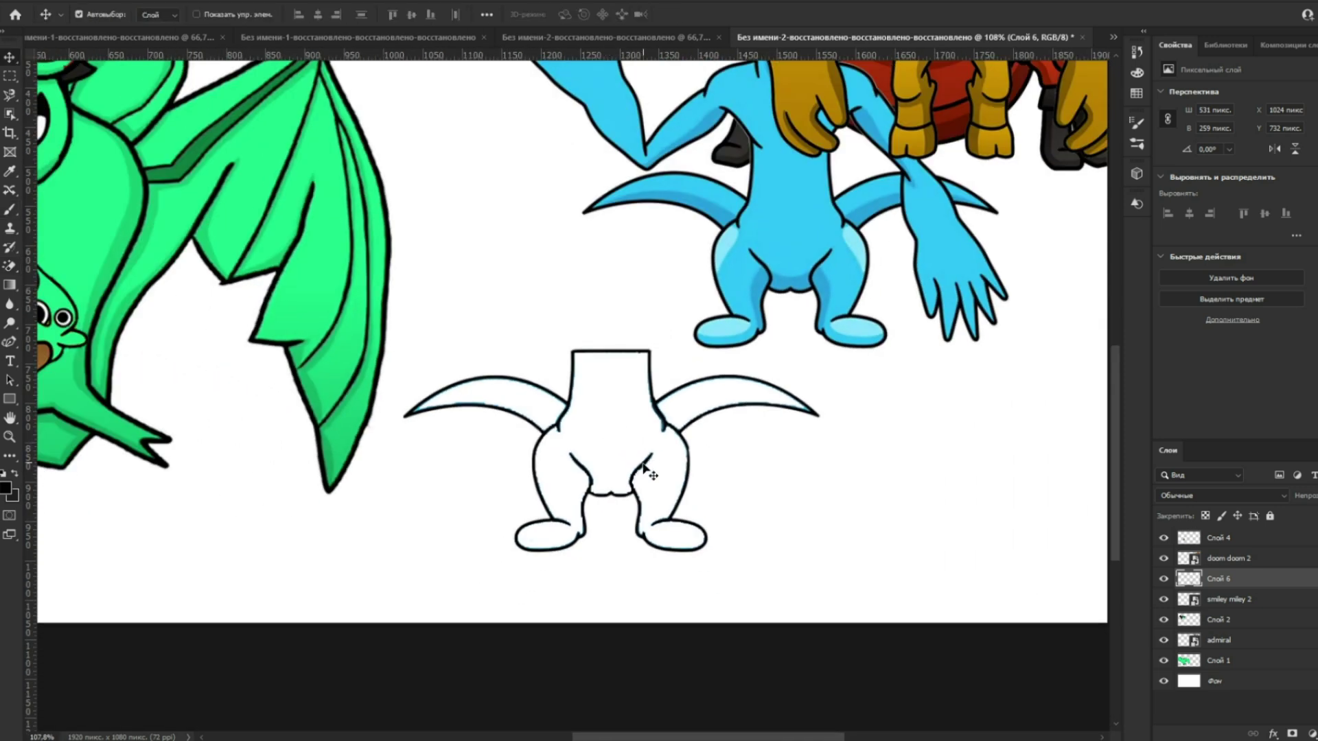
pyautogui.moveTo(641, 470); pyautogui.dragTo(738, 472)
pyautogui.hotkey('ctrl', 't')
pyautogui.moveTo(914, 357); pyautogui.dragTo(669, 484)
pyautogui.moveTo(587, 489); pyautogui.dragTo(442, 529)
pyautogui.press('Return')
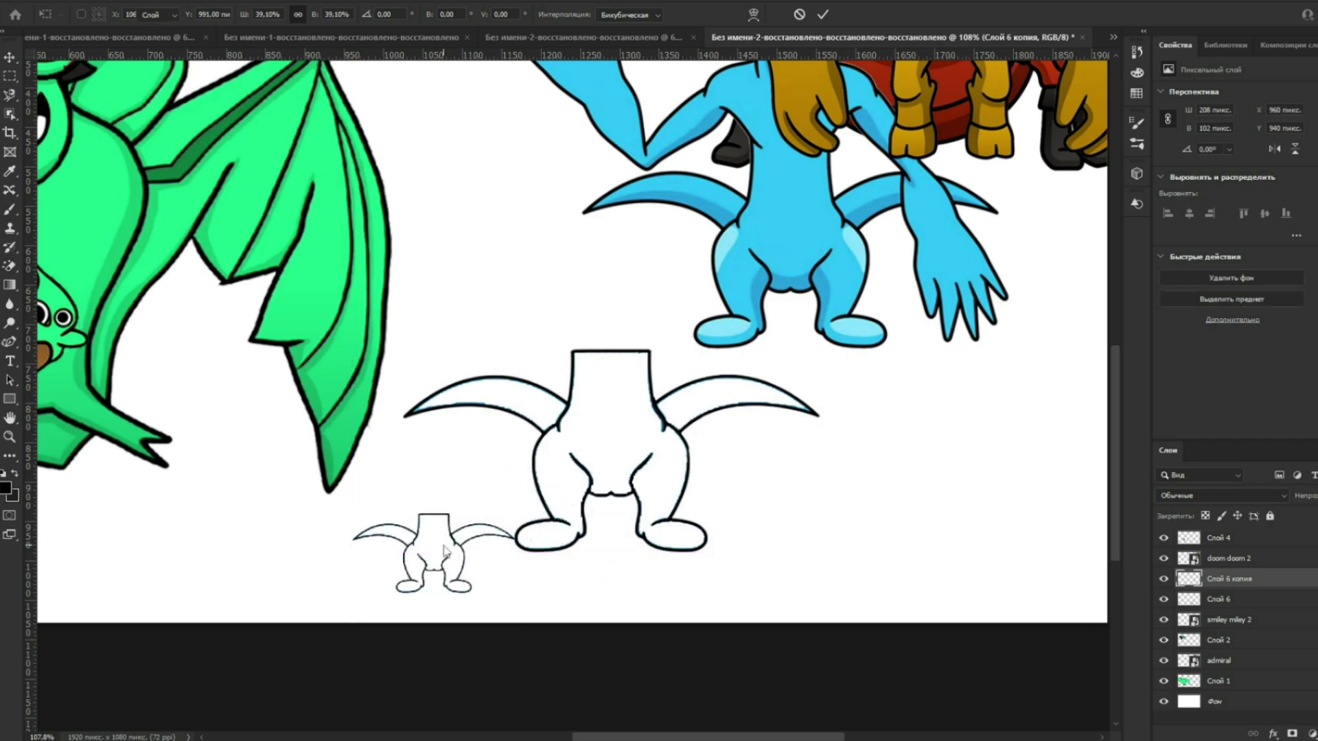
pyautogui.moveTo(1230, 583); pyautogui.dragTo(1235, 611)
# Step: Paint a large green brush patch around the big outlined figure
pyautogui.press('b')
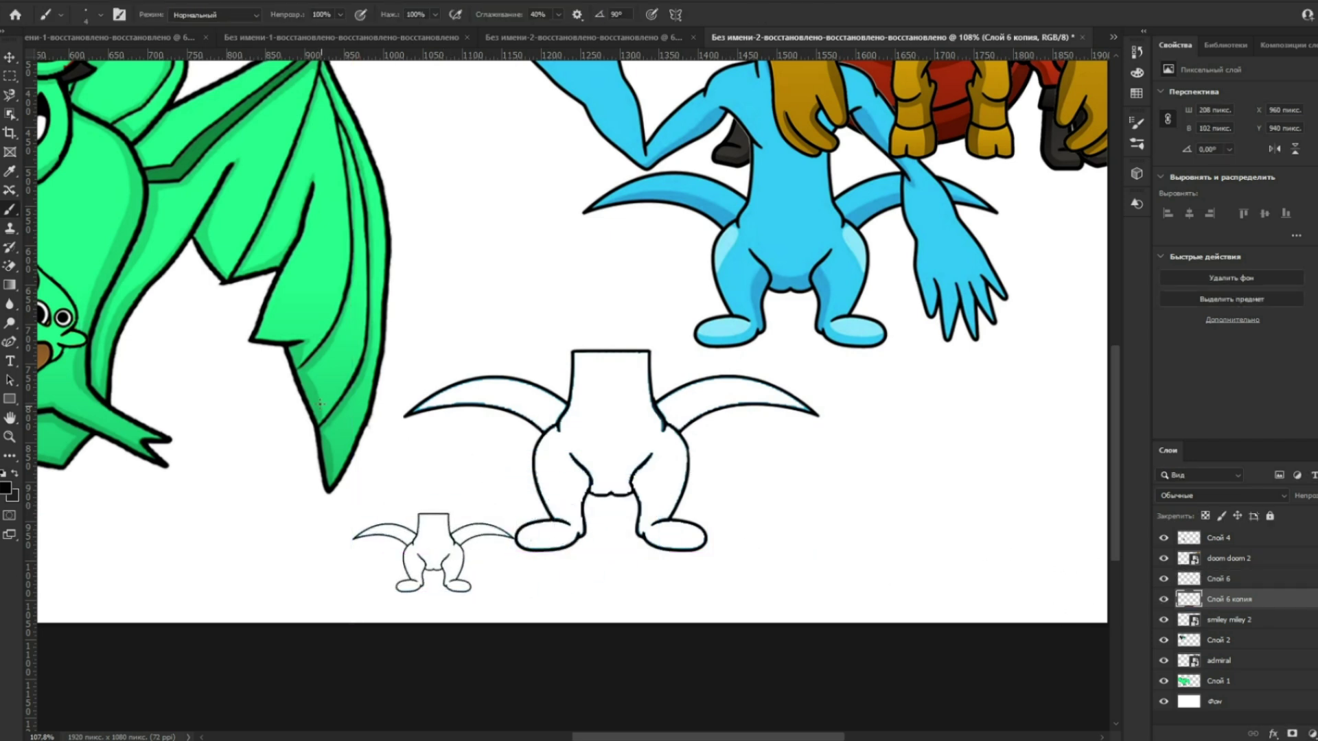
pyautogui.rightClick(467, 377)
pyautogui.moveTo(586, 359)
pyautogui.mouseDown()
pyautogui.moveTo(623, 473)
pyautogui.moveTo(758, 448)
pyautogui.moveTo(581, 472)
pyautogui.mouseUp()
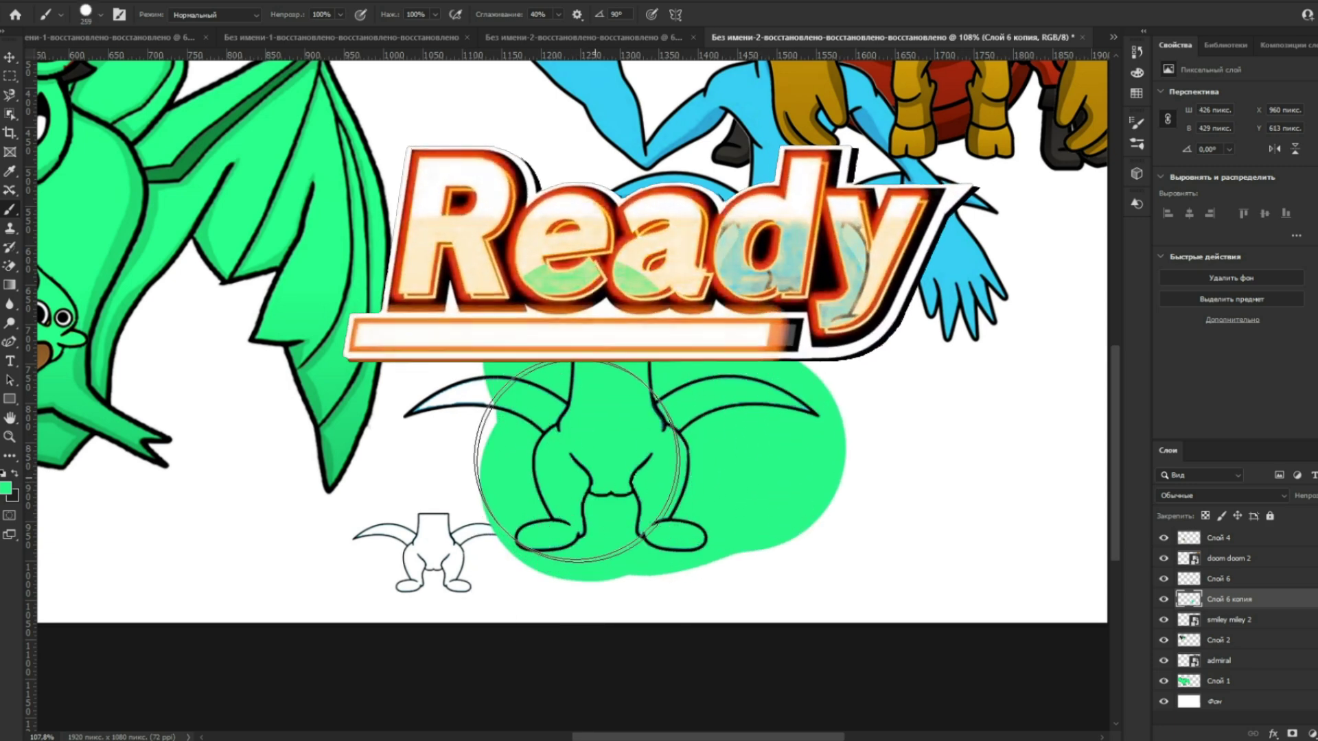